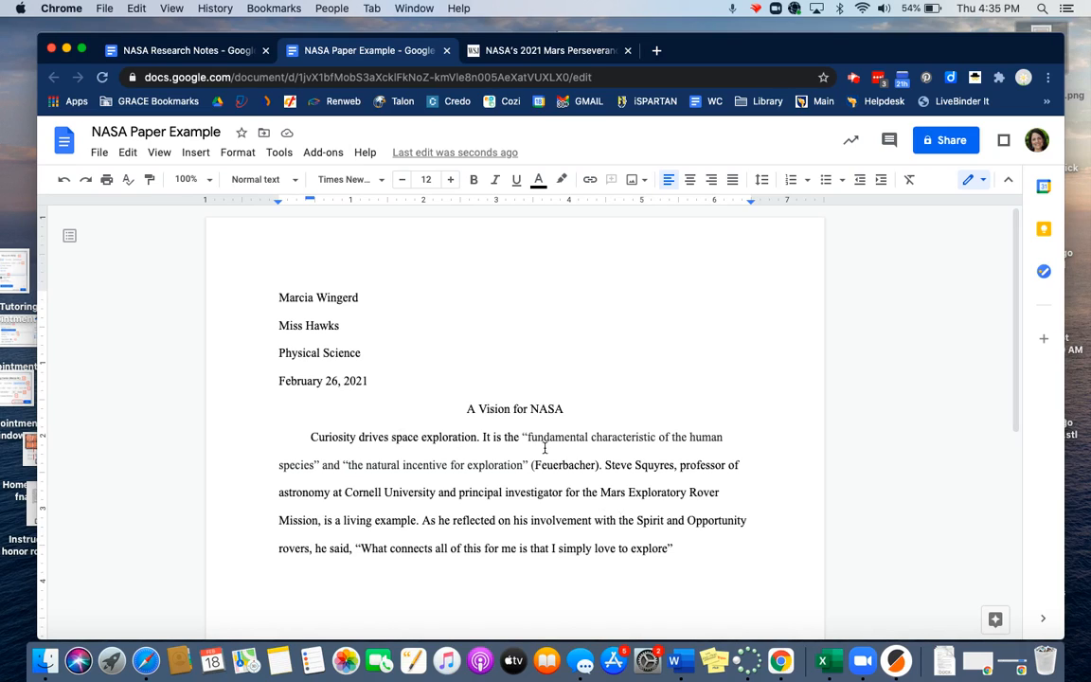
Open the document's Citations tool, look over the existing sources and choose MLA as the citation style
click(281, 157)
click(281, 157)
click(280, 157)
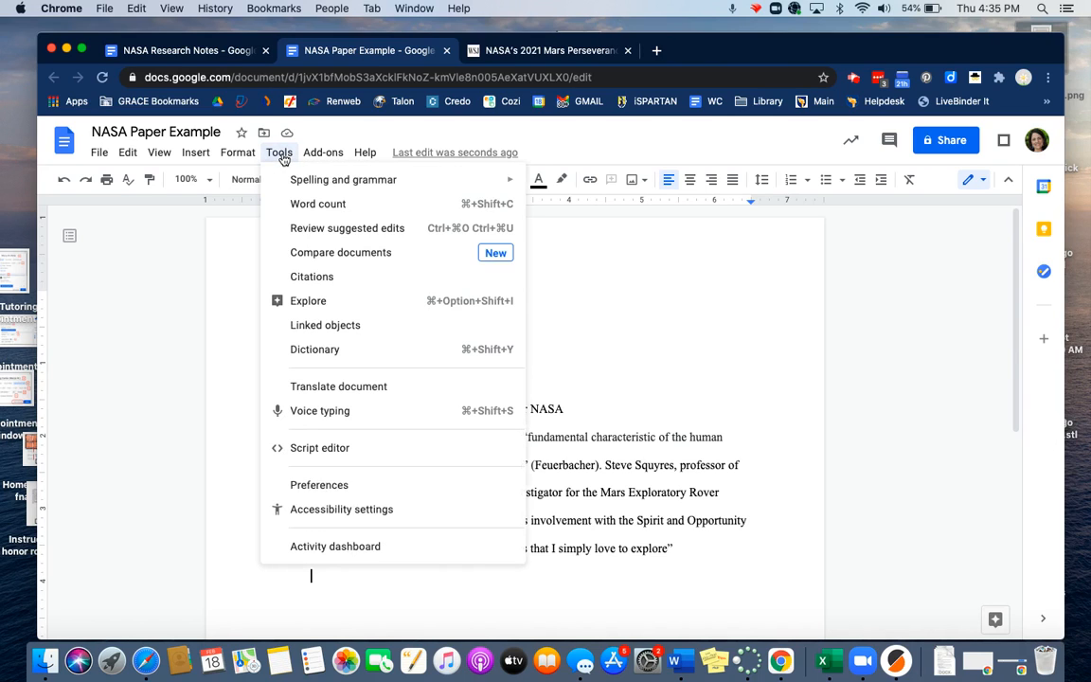
click(298, 276)
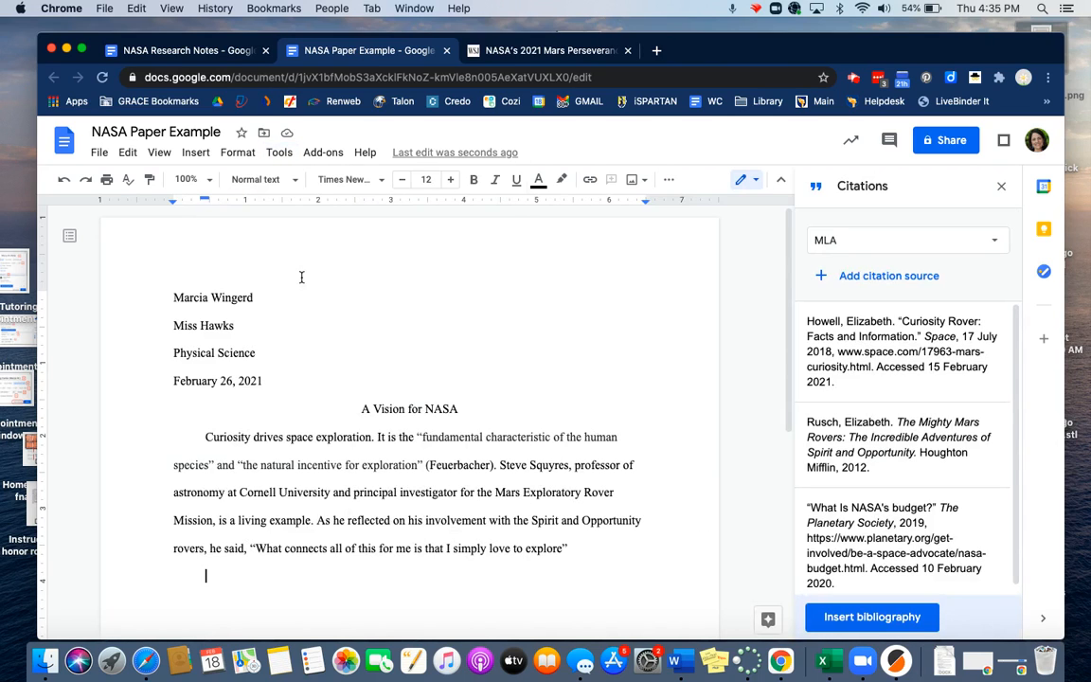
mouse_move(851, 409)
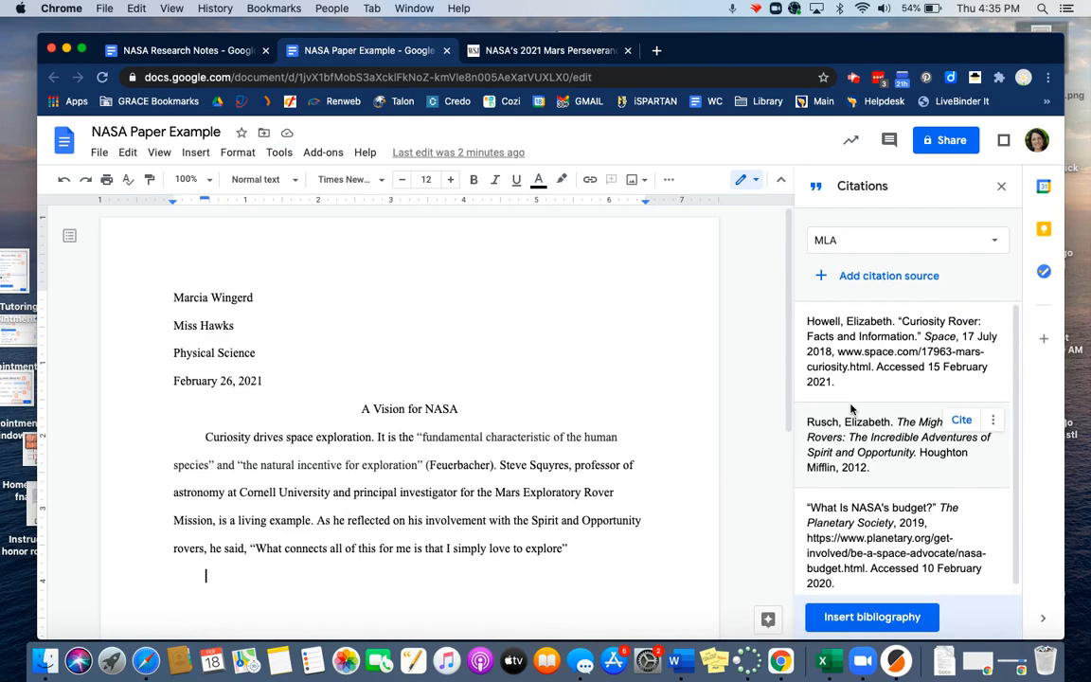
mouse_move(899, 502)
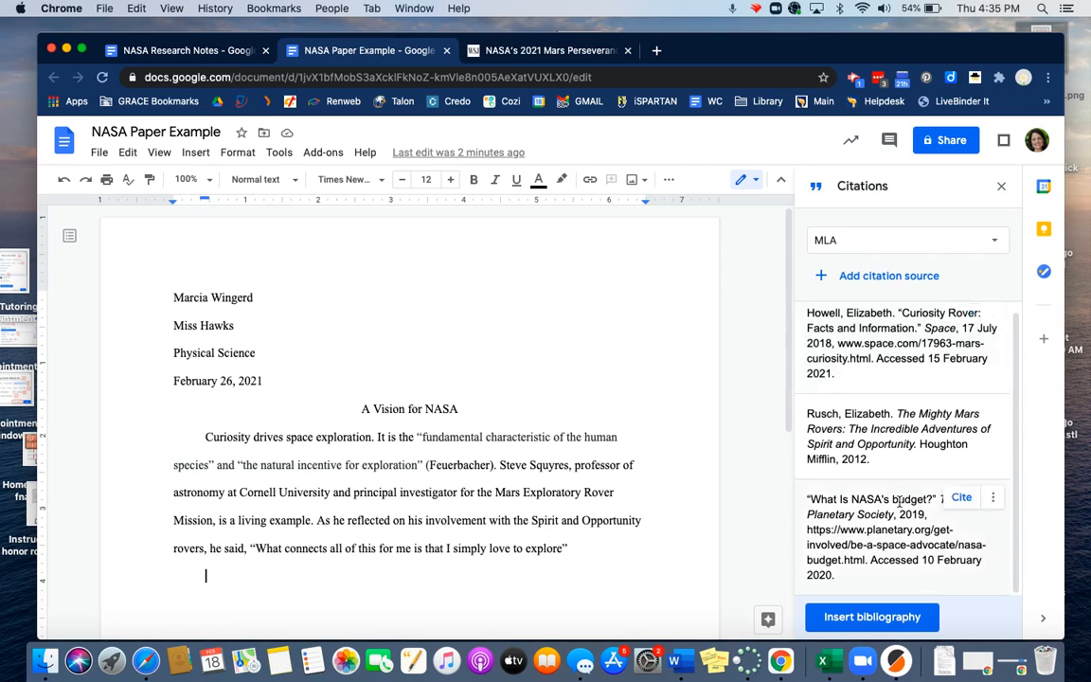
mouse_move(920, 328)
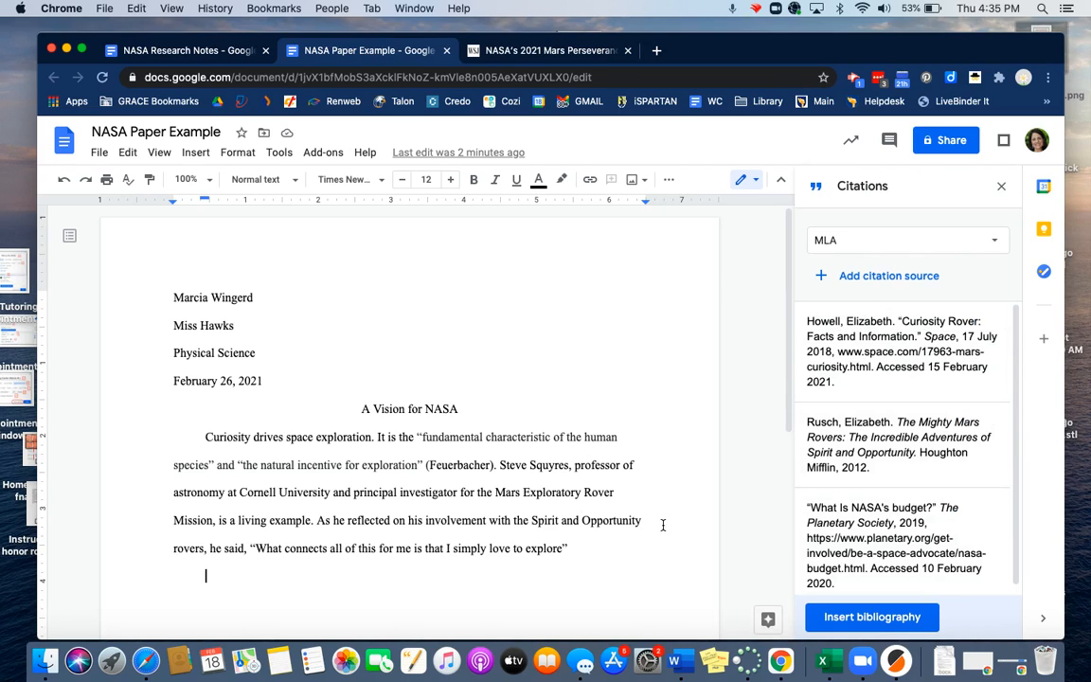
mouse_move(923, 559)
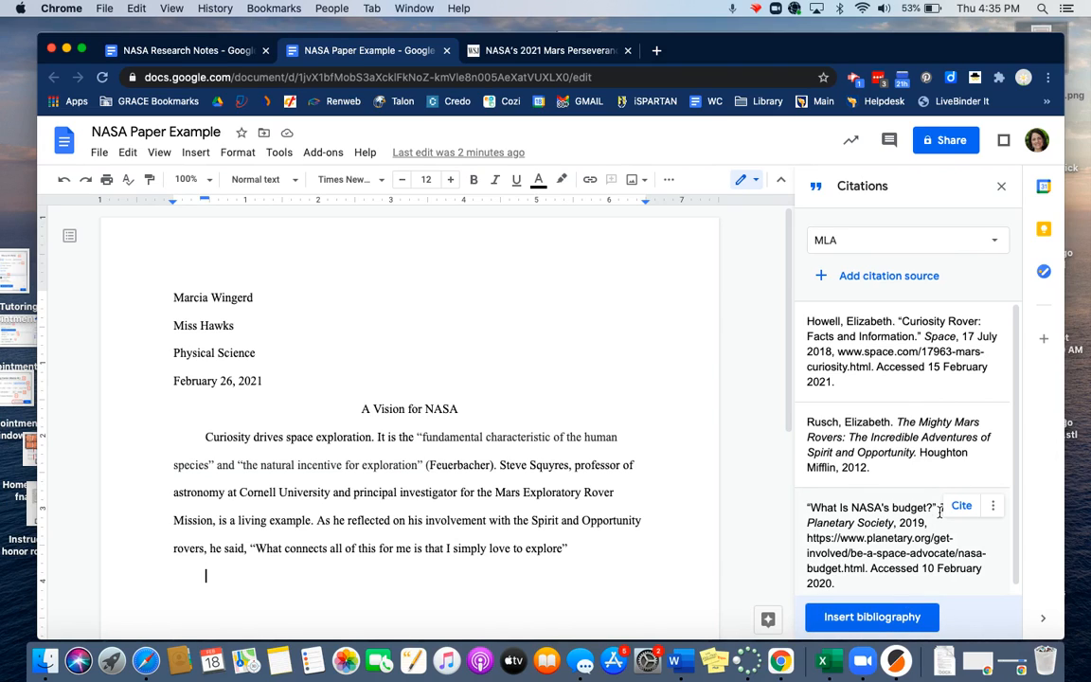
click(997, 244)
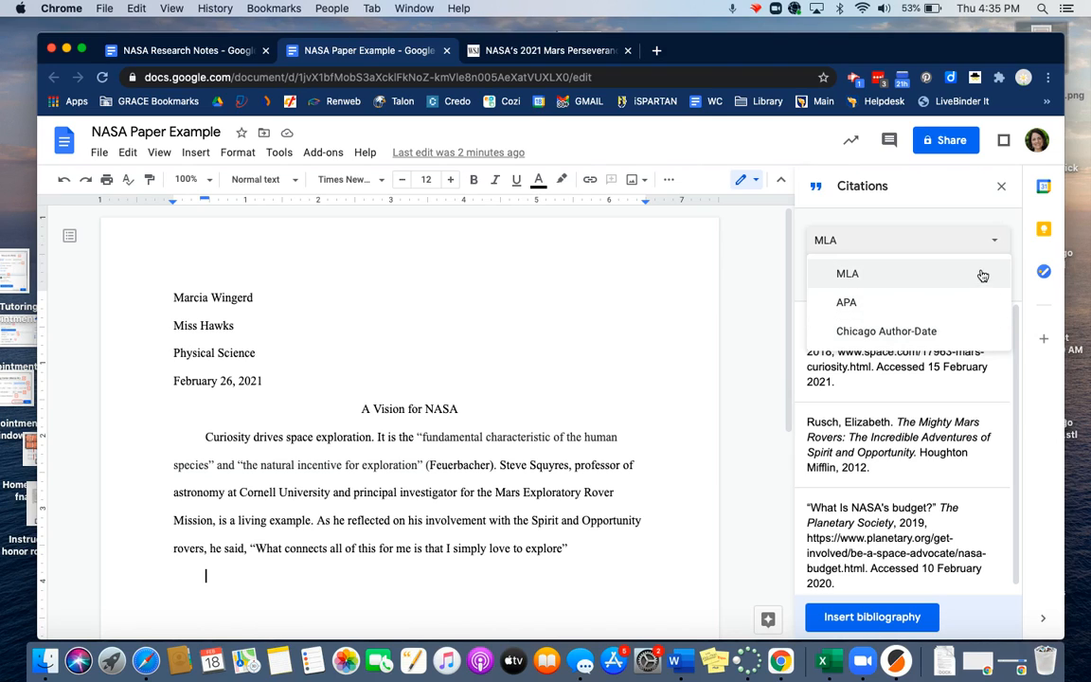
click(981, 274)
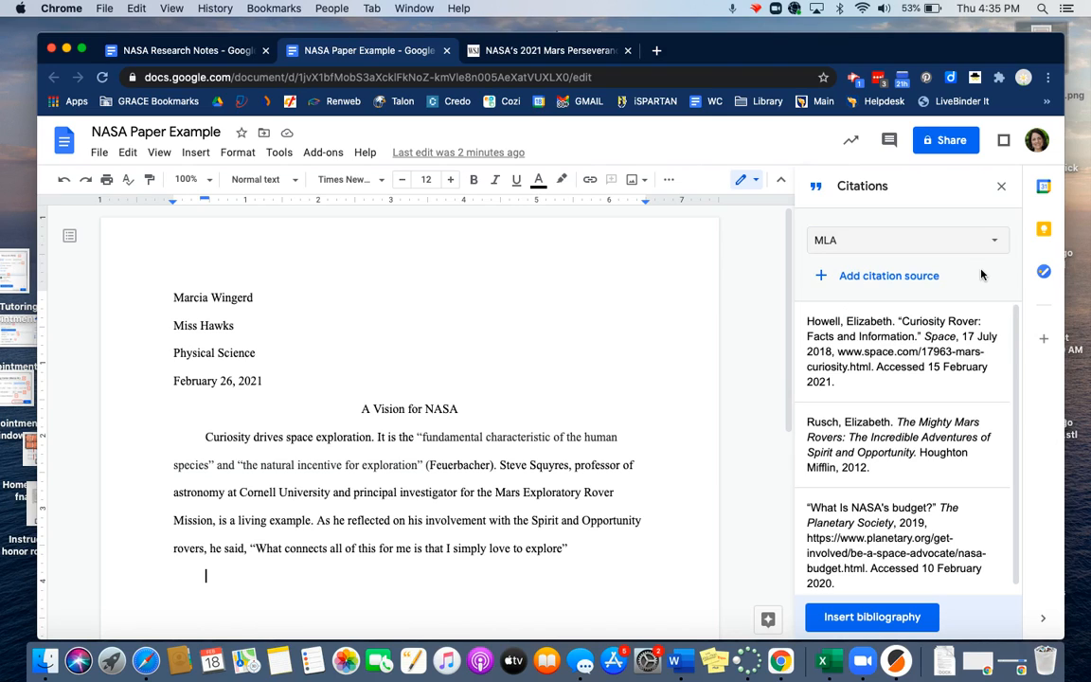
Start a new citation source and set its source type to Website
click(887, 278)
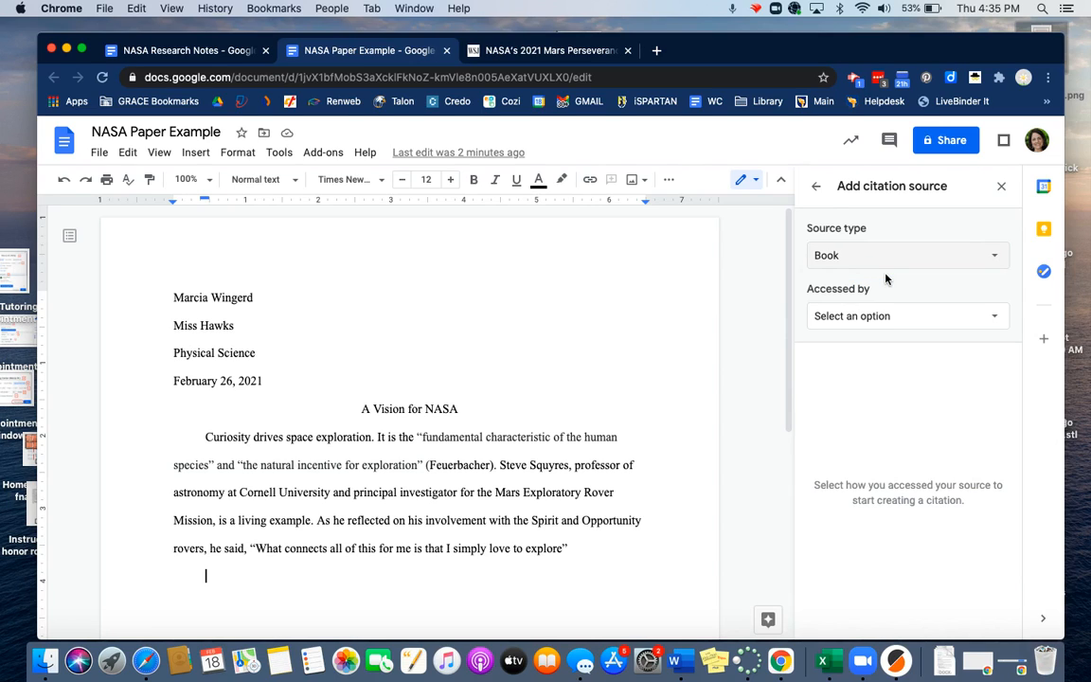
click(999, 259)
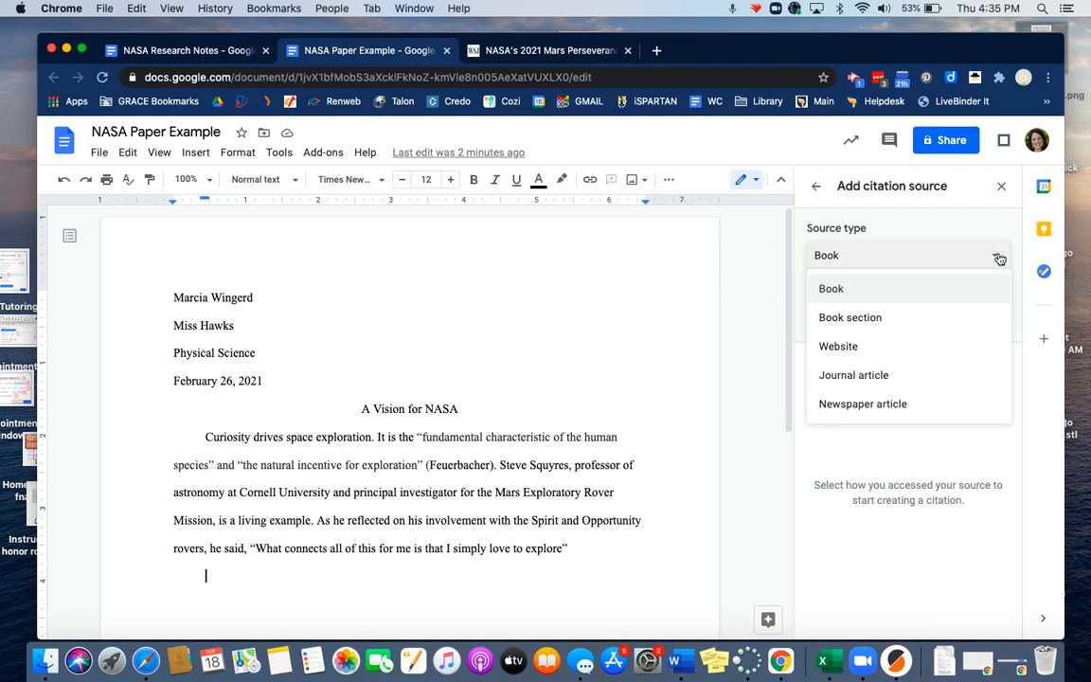
click(1000, 258)
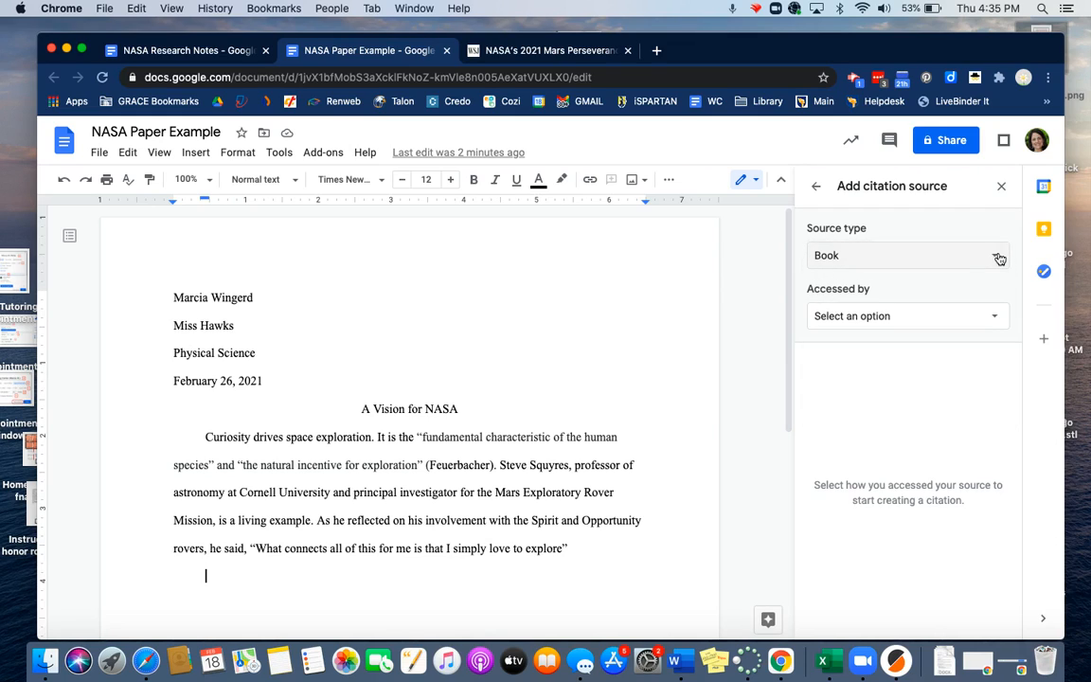
click(995, 322)
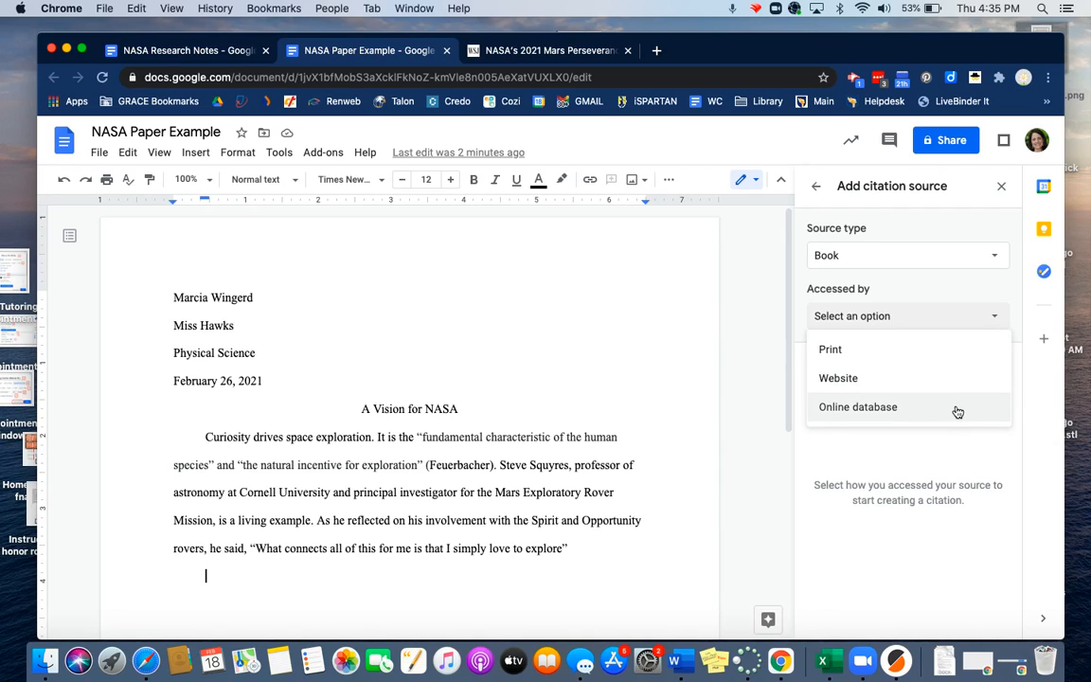
click(990, 273)
click(993, 254)
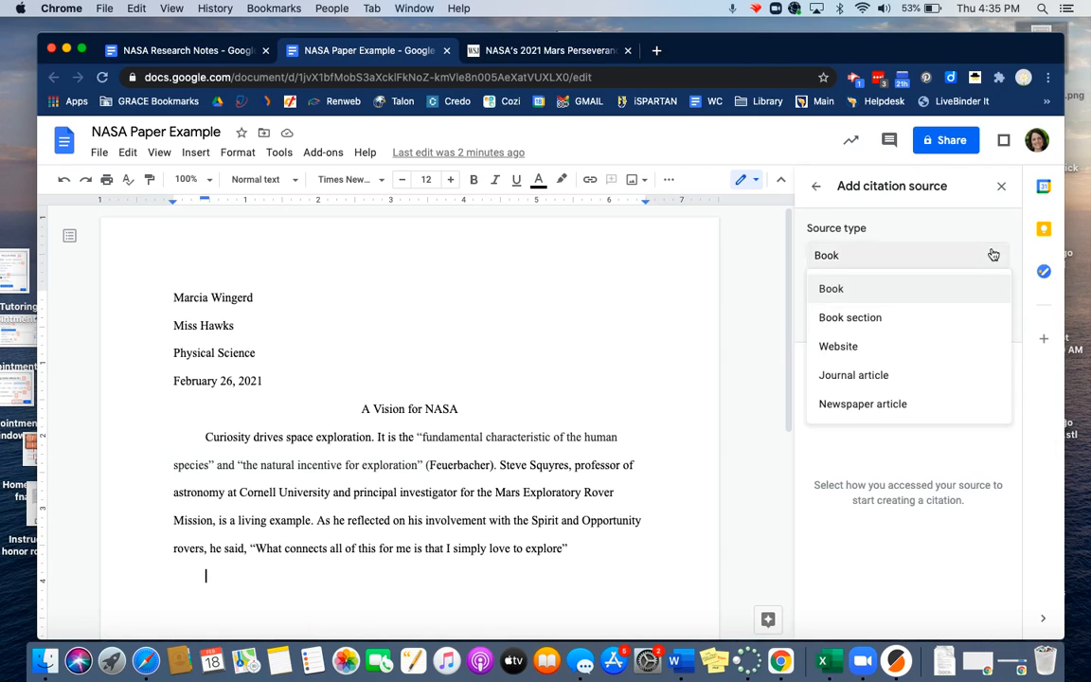
click(964, 345)
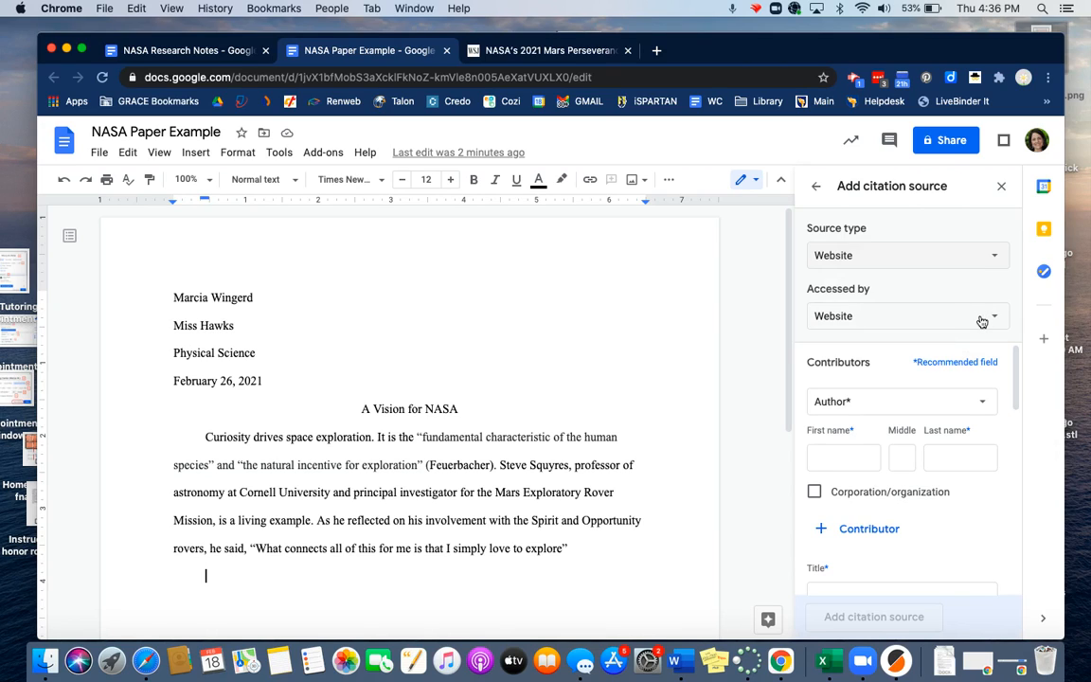
Look up the byline of the Wall Street Journal article and enter the author's first, middle and last names in the citation source
scroll(909, 398, down, 2)
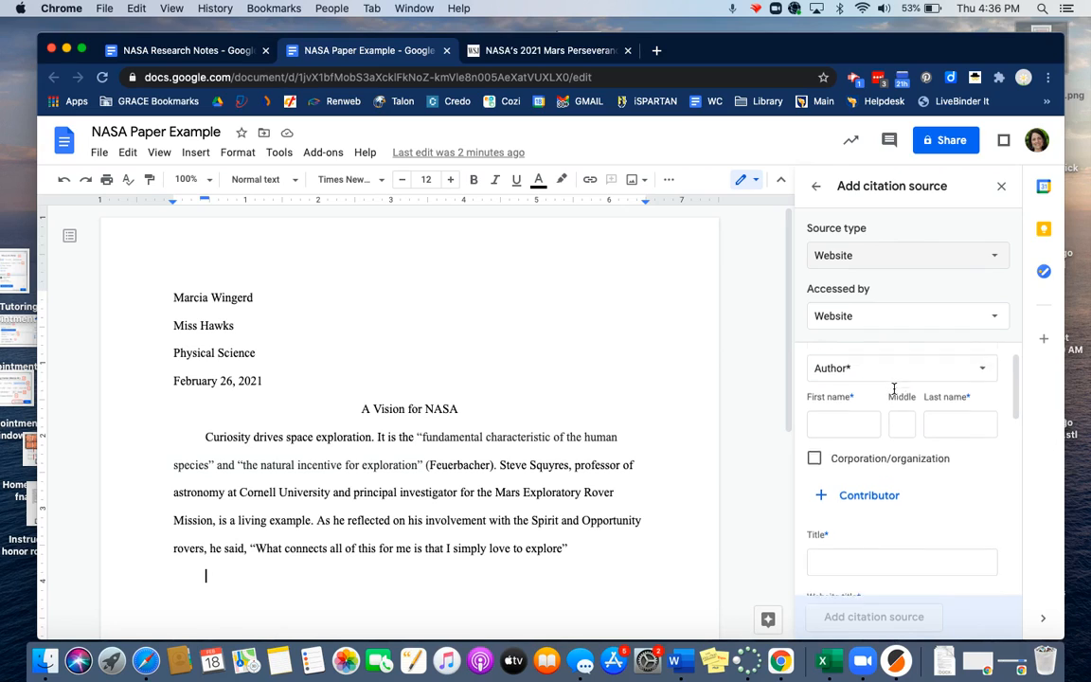
scroll(894, 388, up, 2)
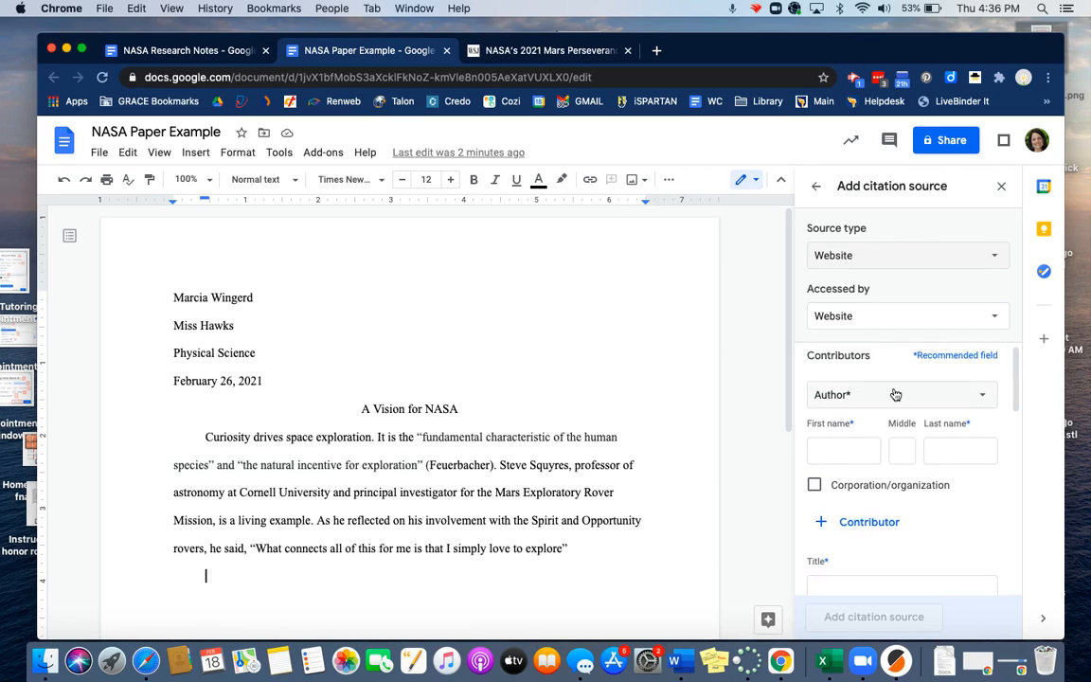
click(857, 454)
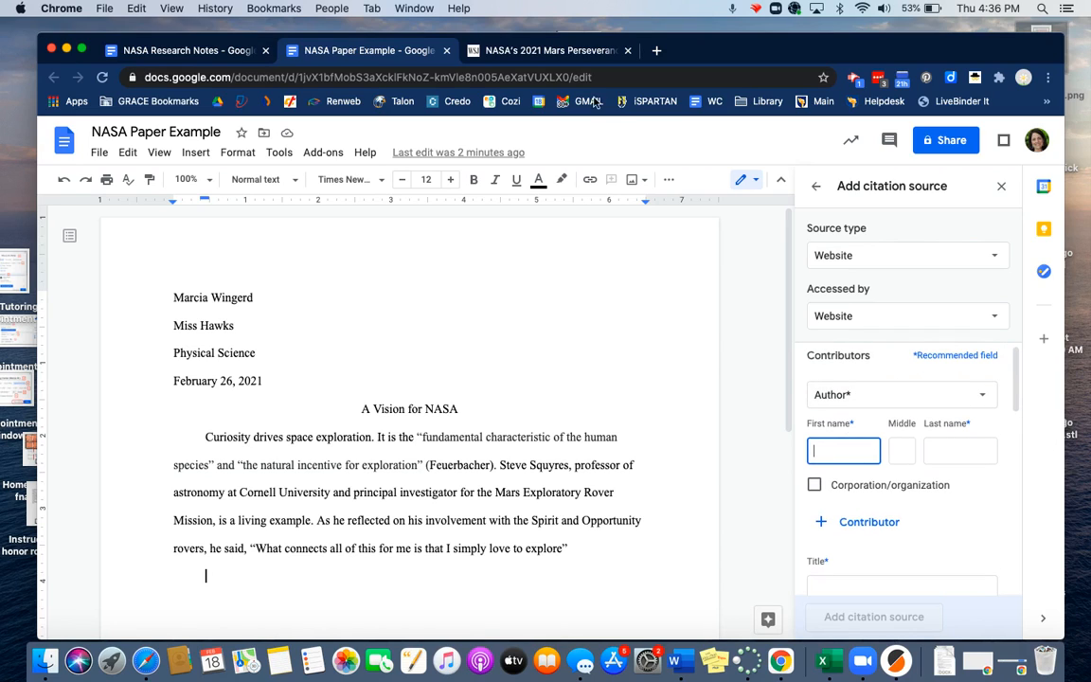
click(547, 55)
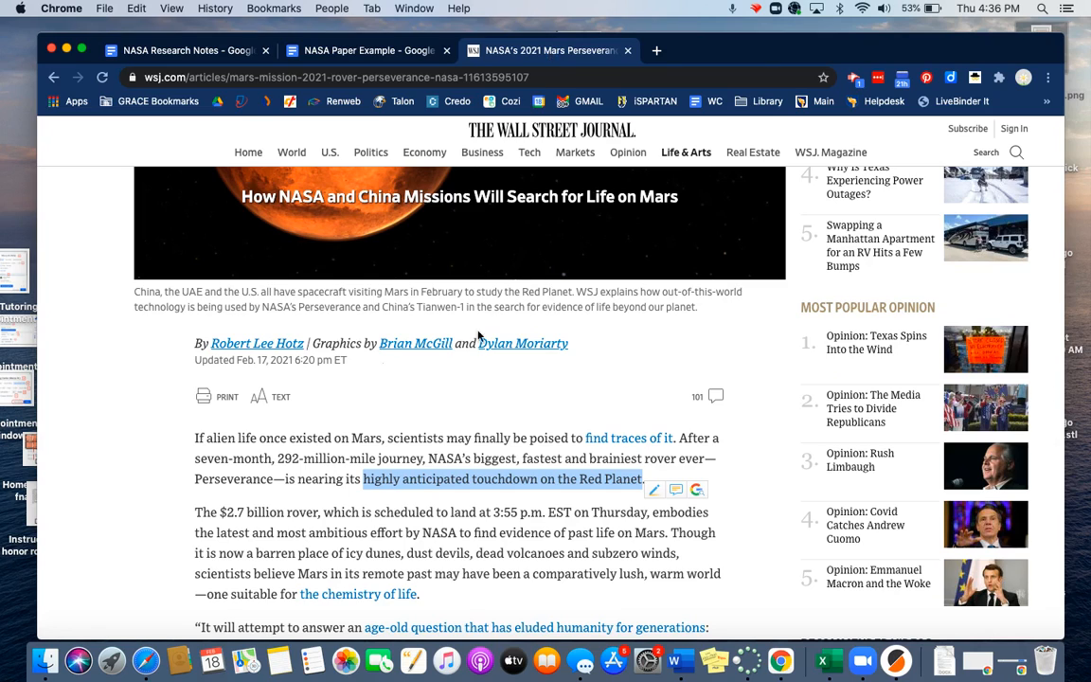
click(360, 388)
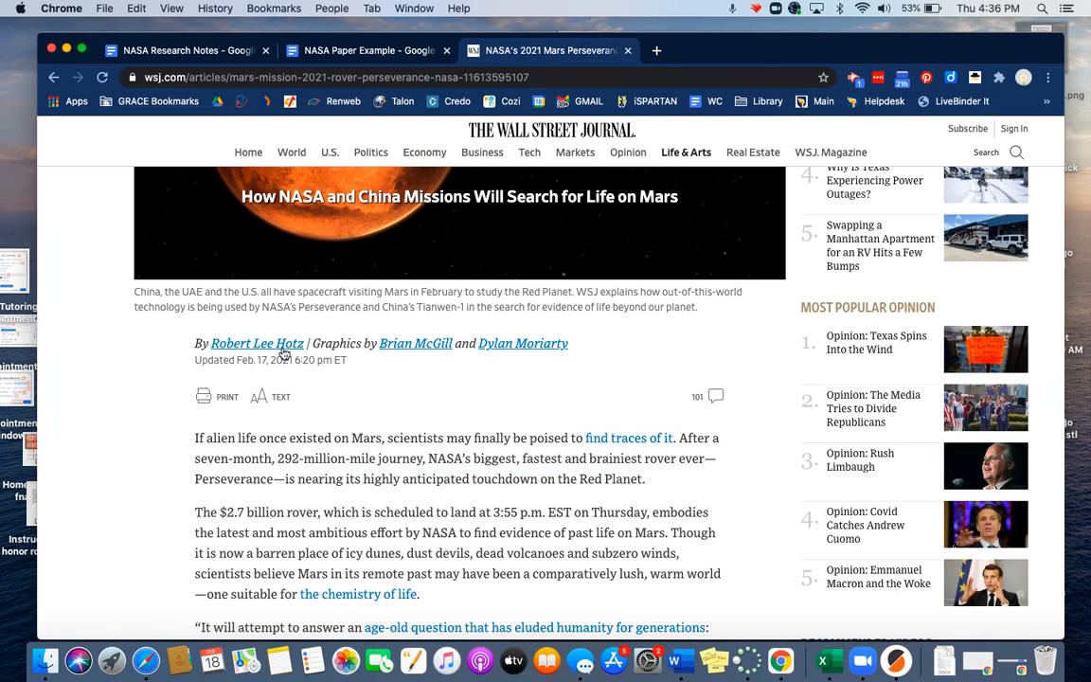
click(384, 59)
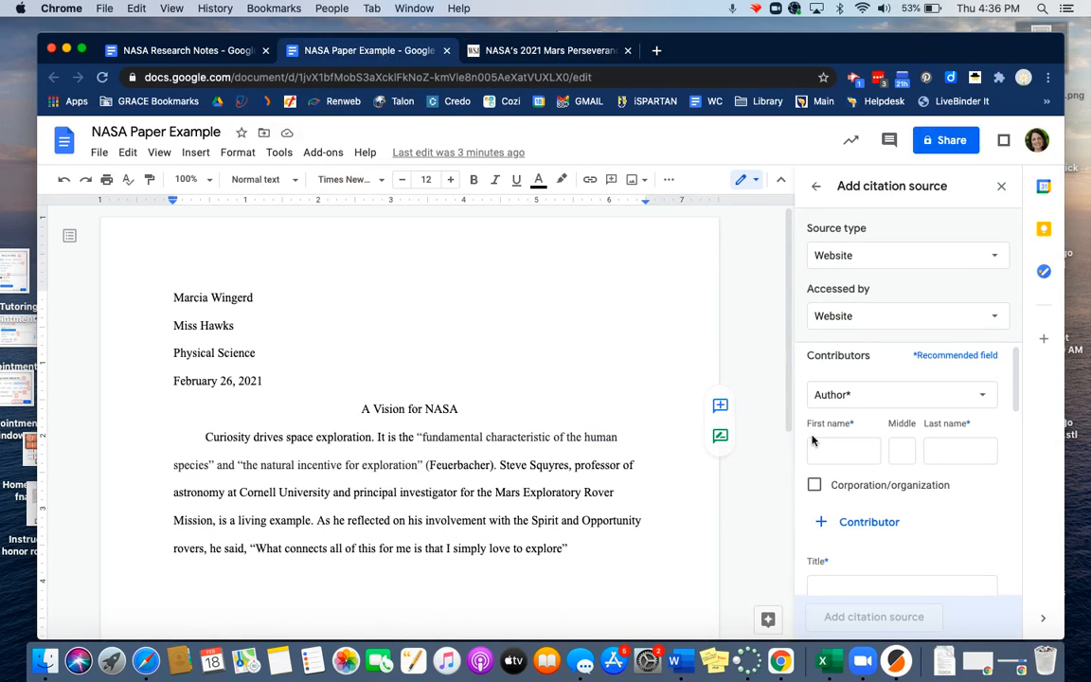
click(840, 452)
text(Robert)
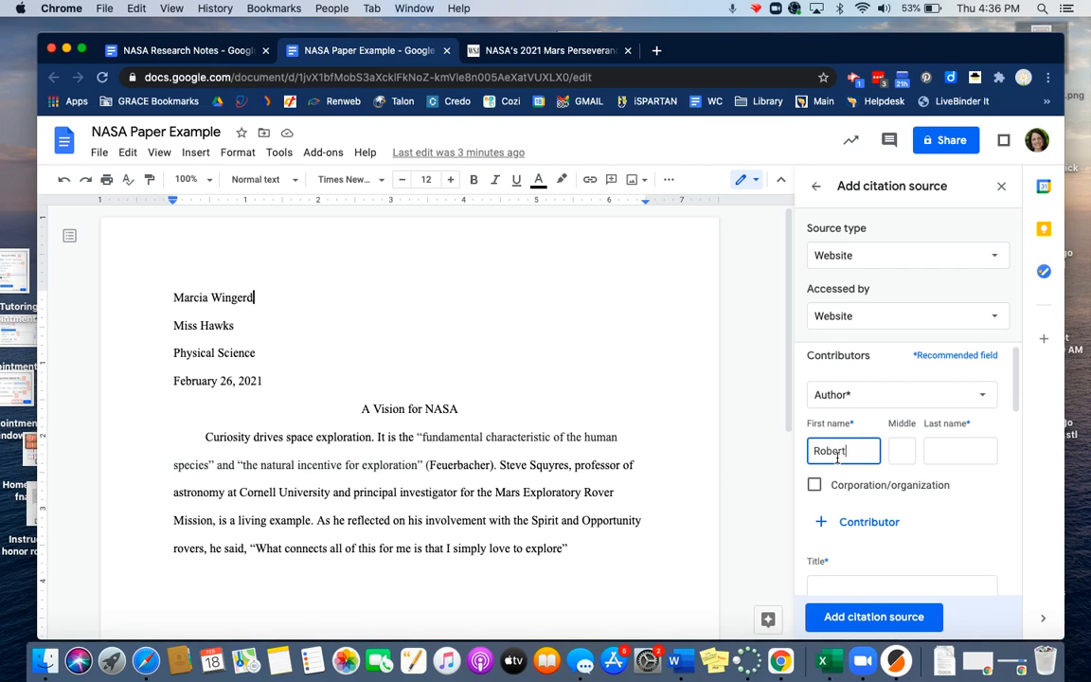
key(Tab)
text(Lee)
key(Tab)
text(H)
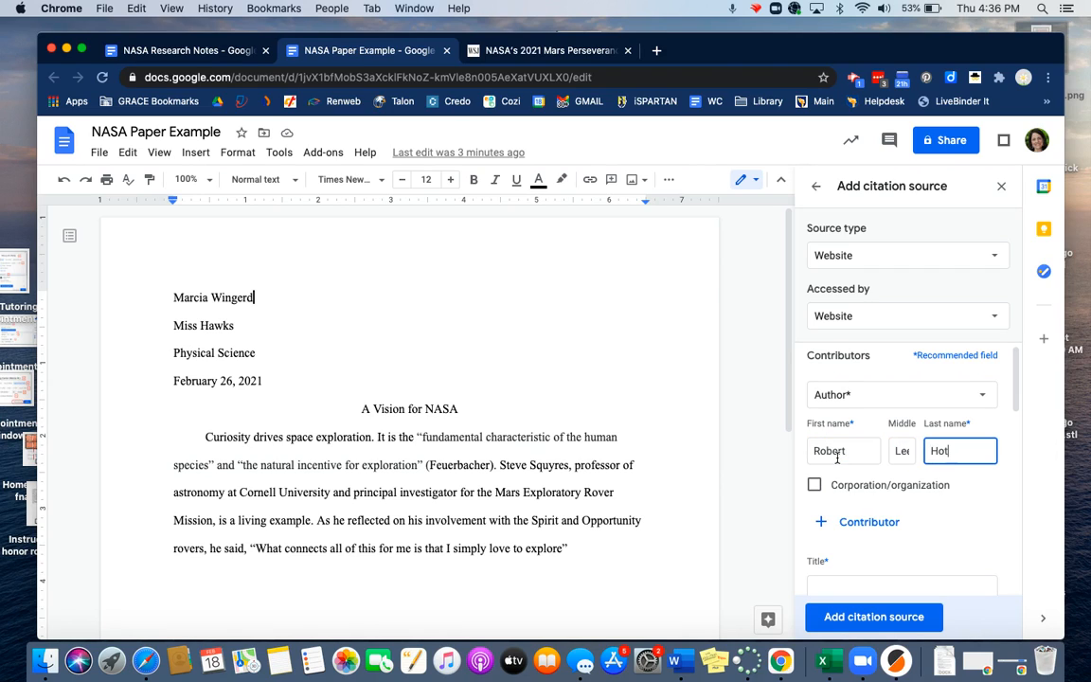
text(otz)
Copy the article headline "NASA's 2021 Mars Perseverance Rover on Track for Ambitious Landing, Search for Alien Life" into the source's Title
scroll(894, 575, down, 2)
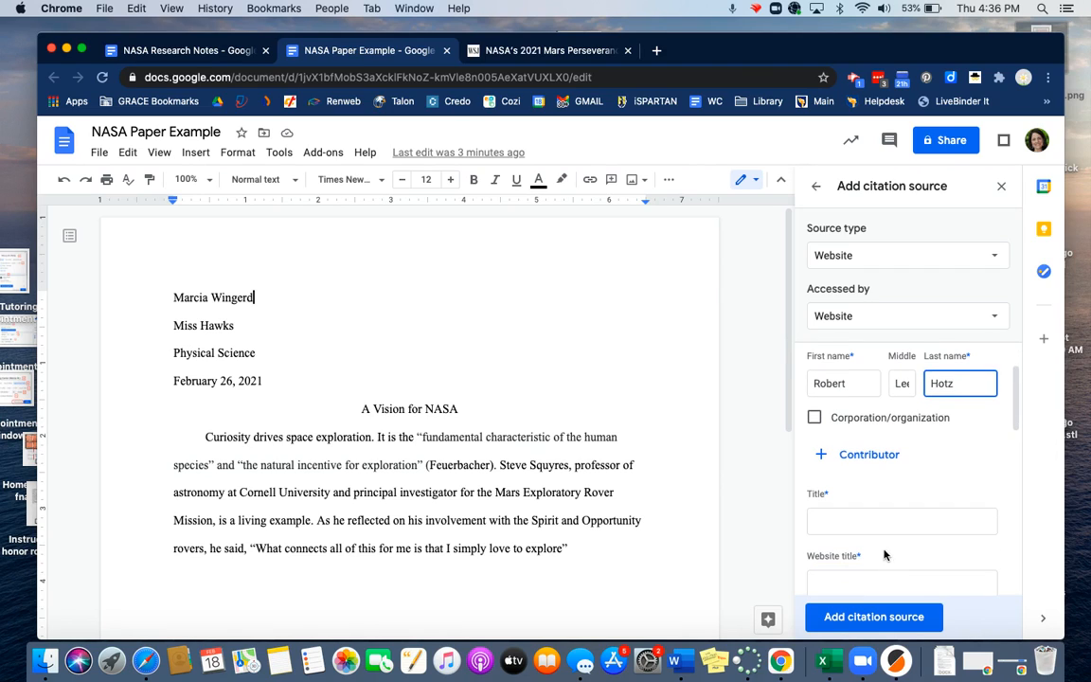
click(875, 519)
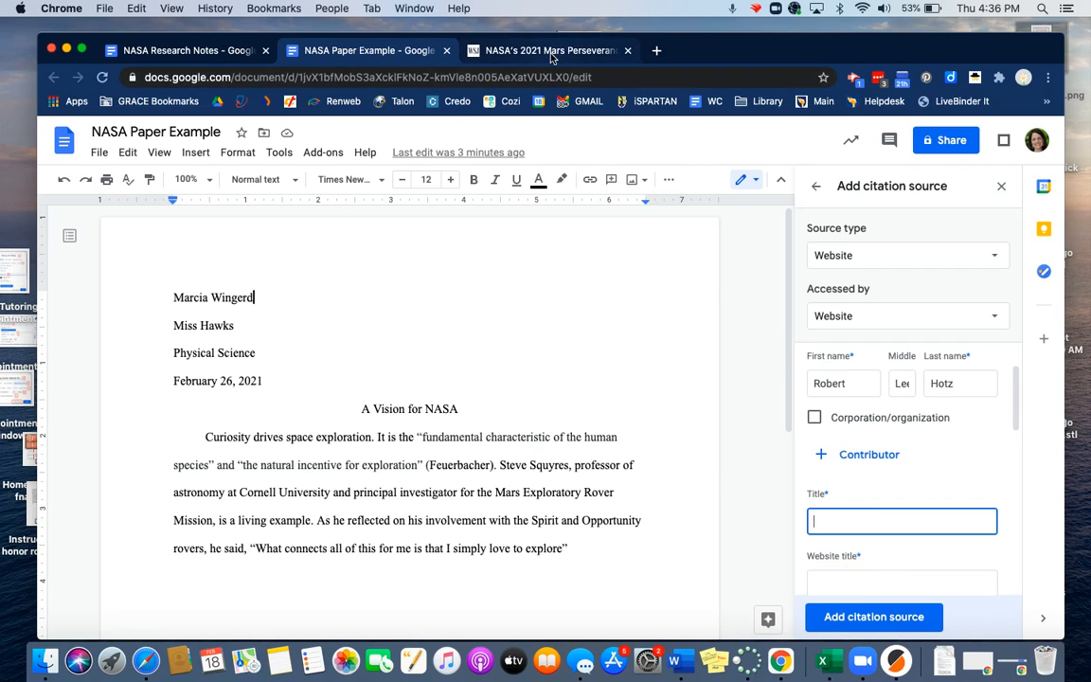
click(511, 52)
scroll(465, 430, up, 8)
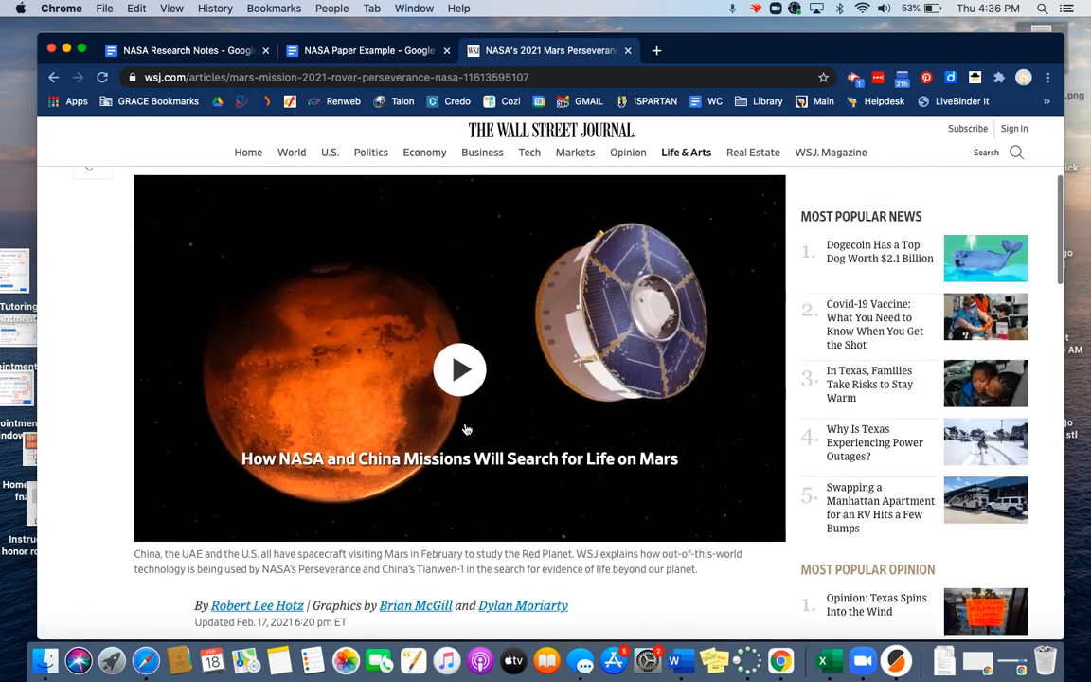
drag(390, 229, 134, 209)
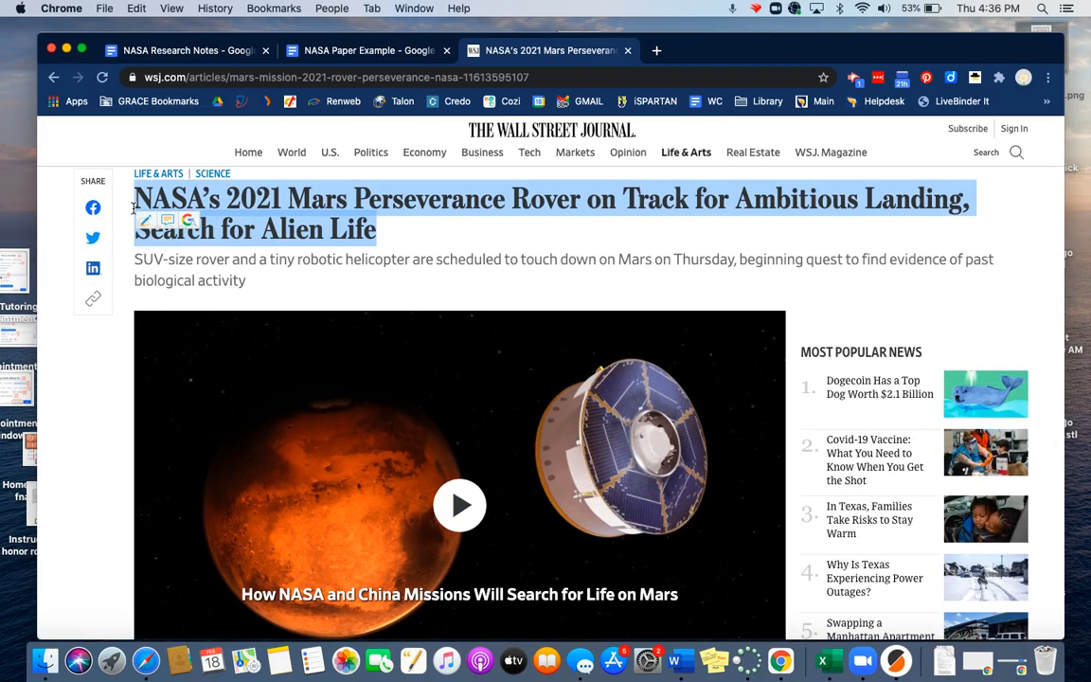
click(301, 50)
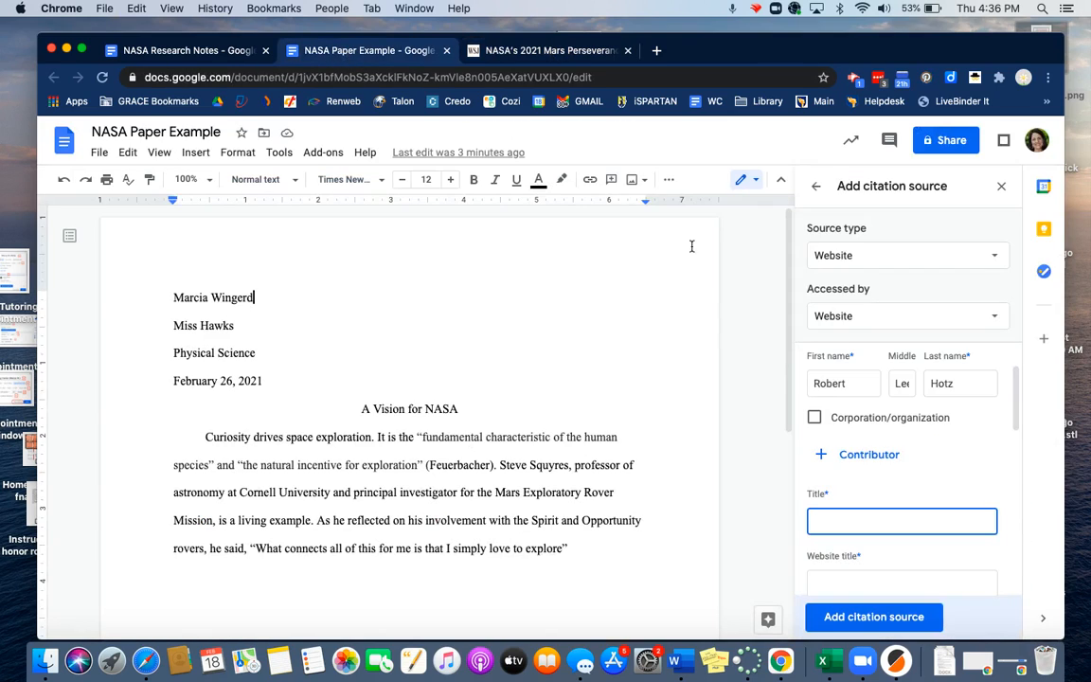
text(NASA's 2021 Mars Perseverance Rover Completes Perilous Landing, Search for Alien Life)
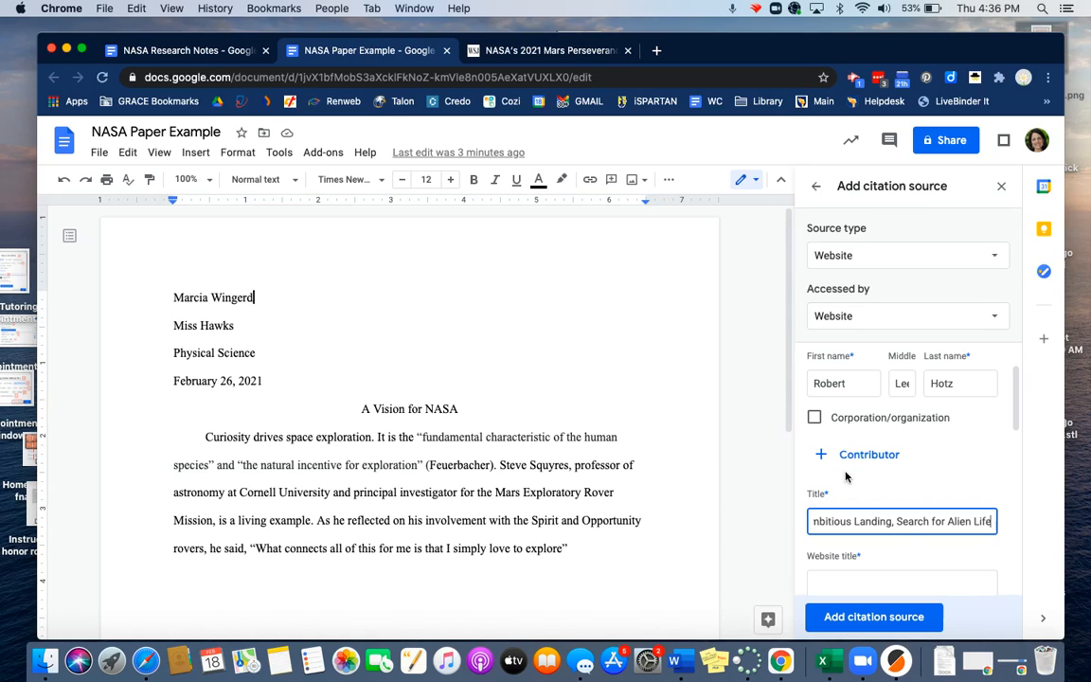
Enter "The Wall Street Journal" as the source's website title and check it against the article page's masthead
click(900, 555)
scroll(902, 552, down, 1)
scroll(902, 551, down, 1)
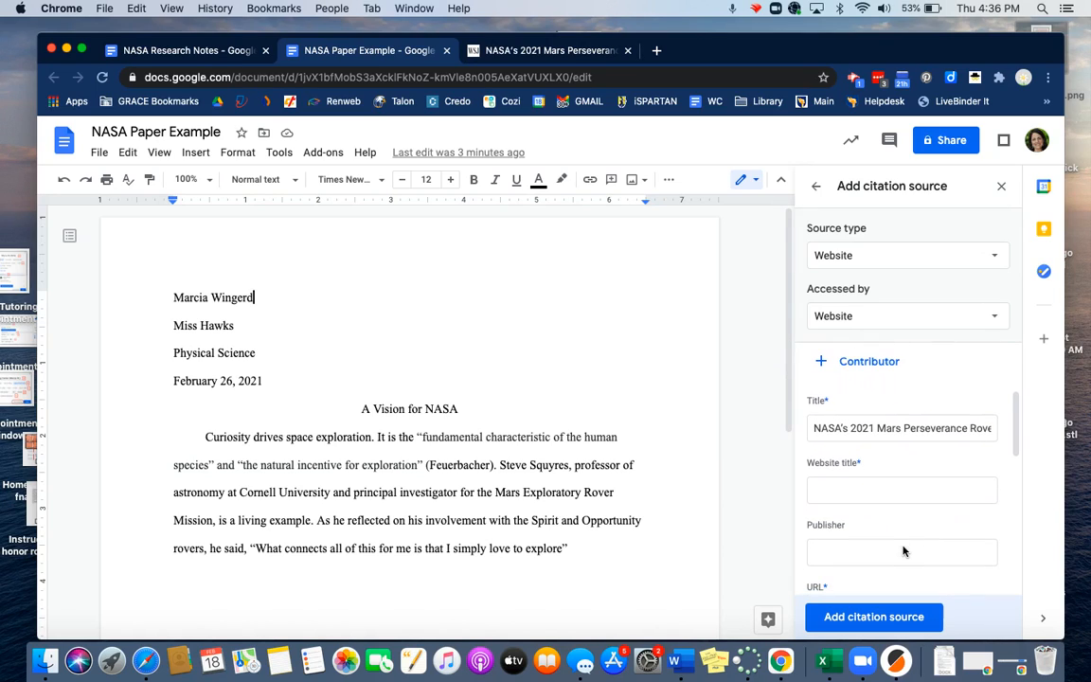
click(878, 485)
text(The)
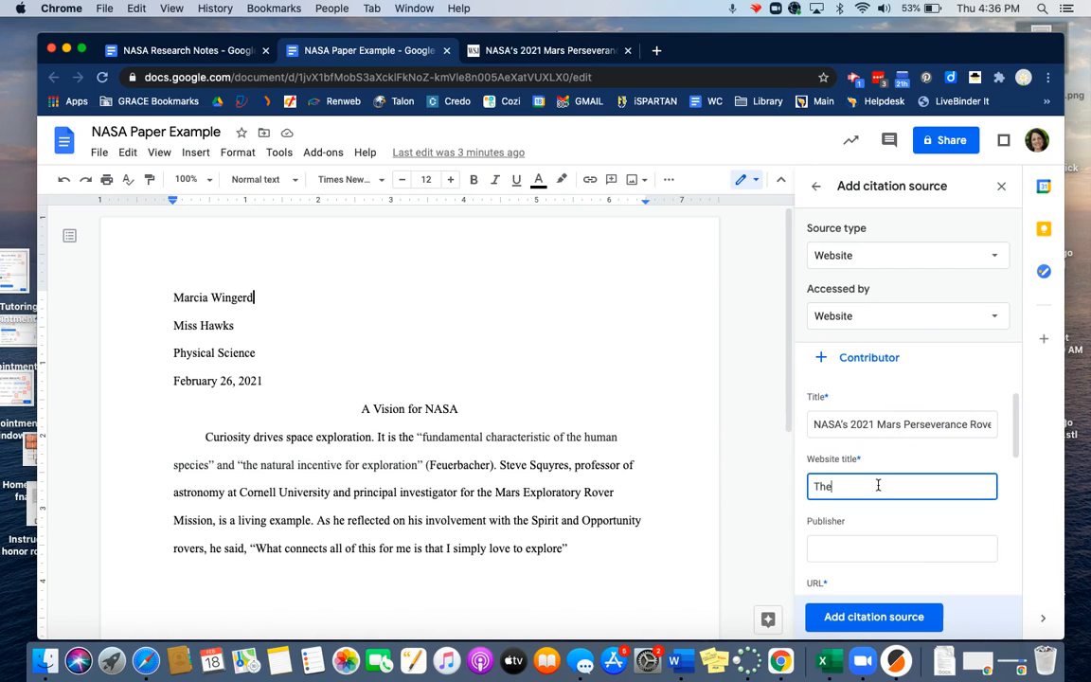
text( Wall Street Journal)
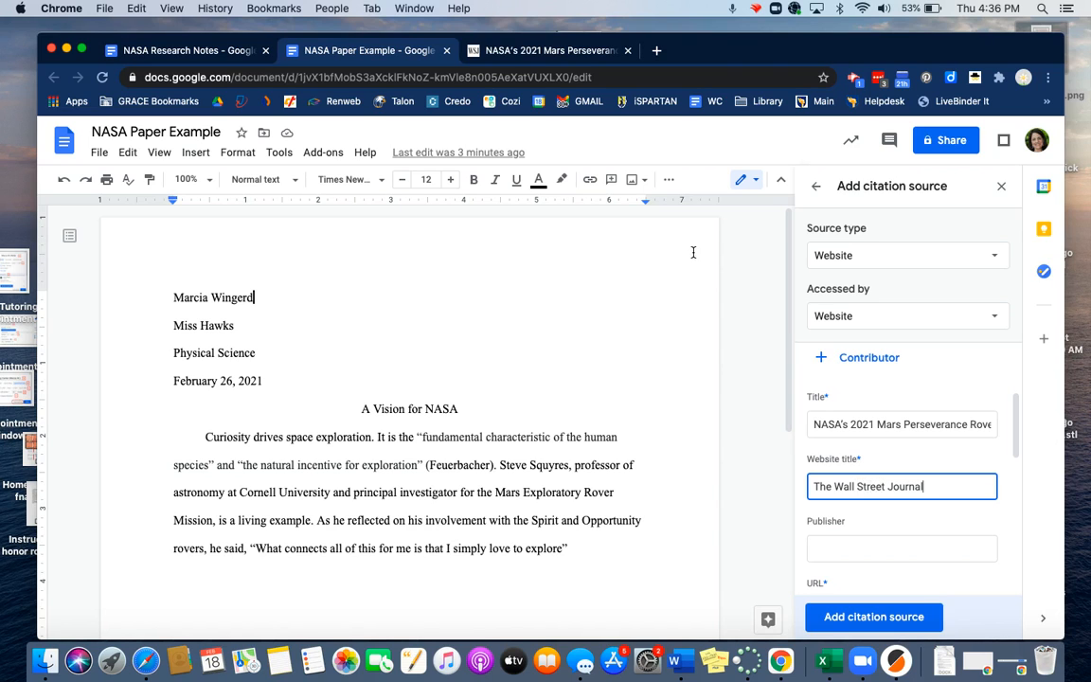
click(559, 51)
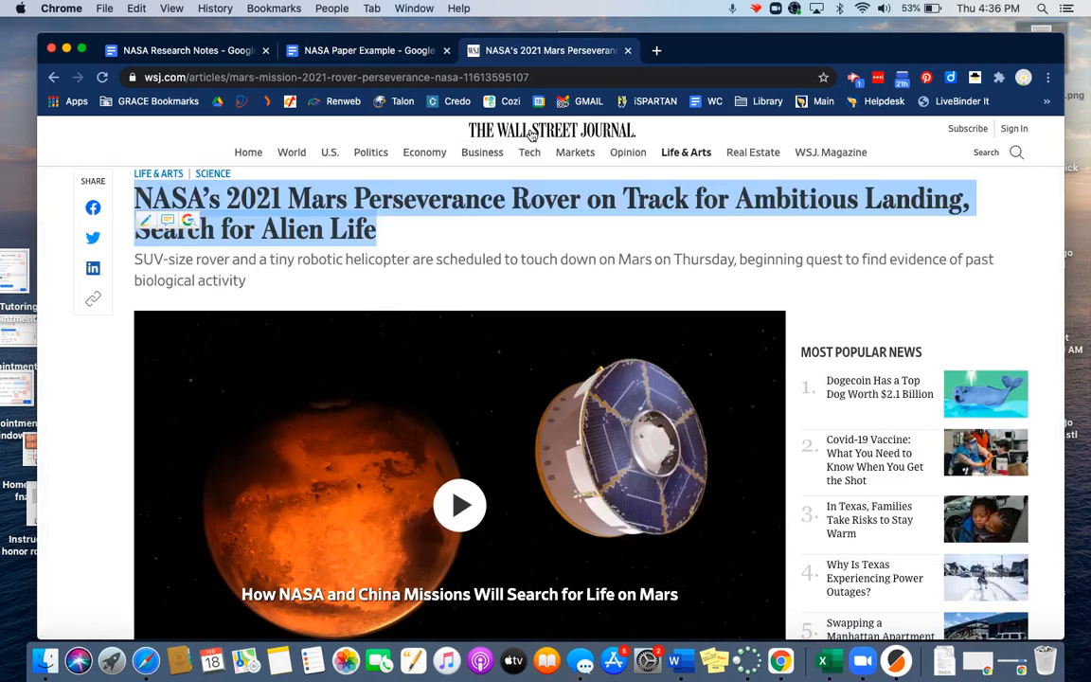
scroll(568, 237, up, 3)
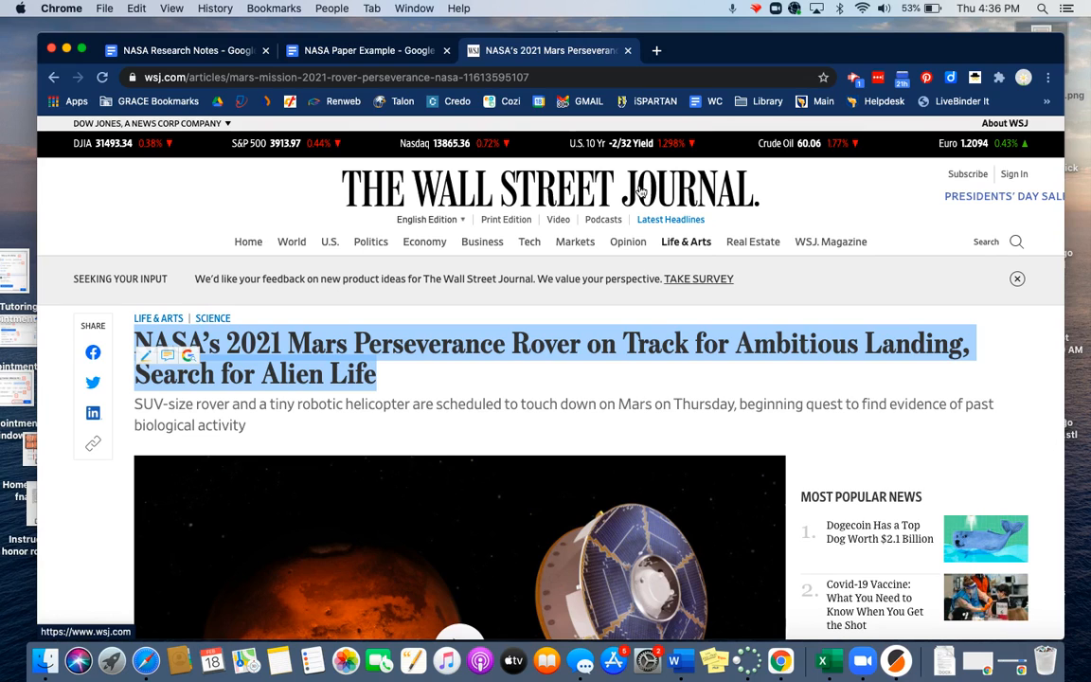
click(350, 51)
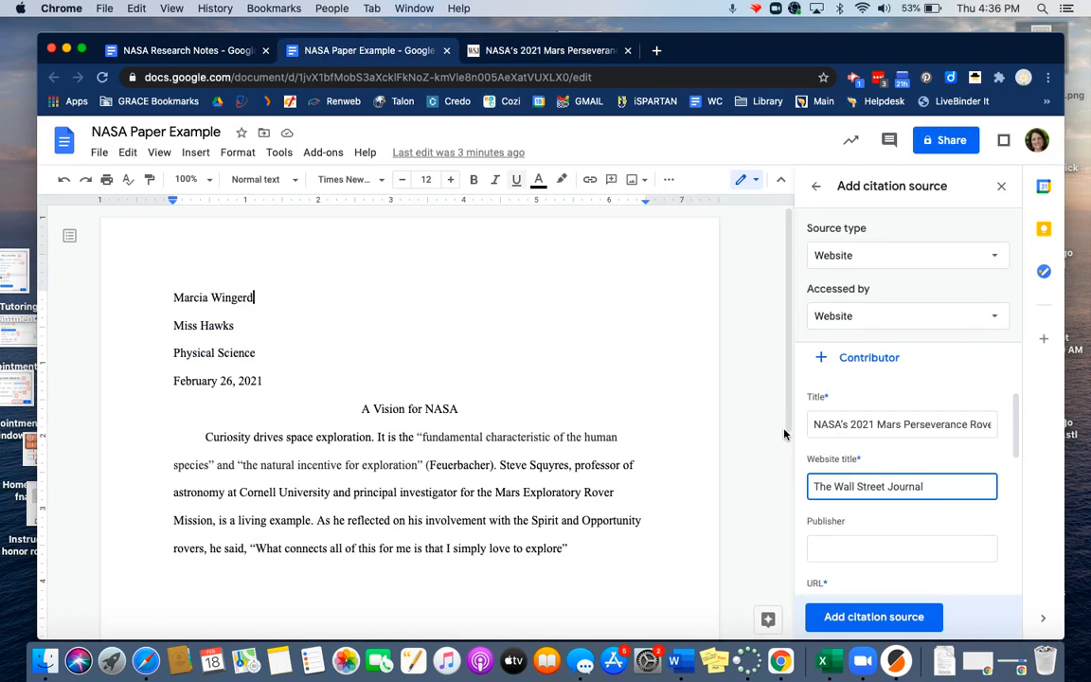
Copy the Wall Street Journal article's web address into the citation source's URL, leaving Publisher empty
click(908, 547)
scroll(919, 554, down, 1)
scroll(919, 554, down, 1)
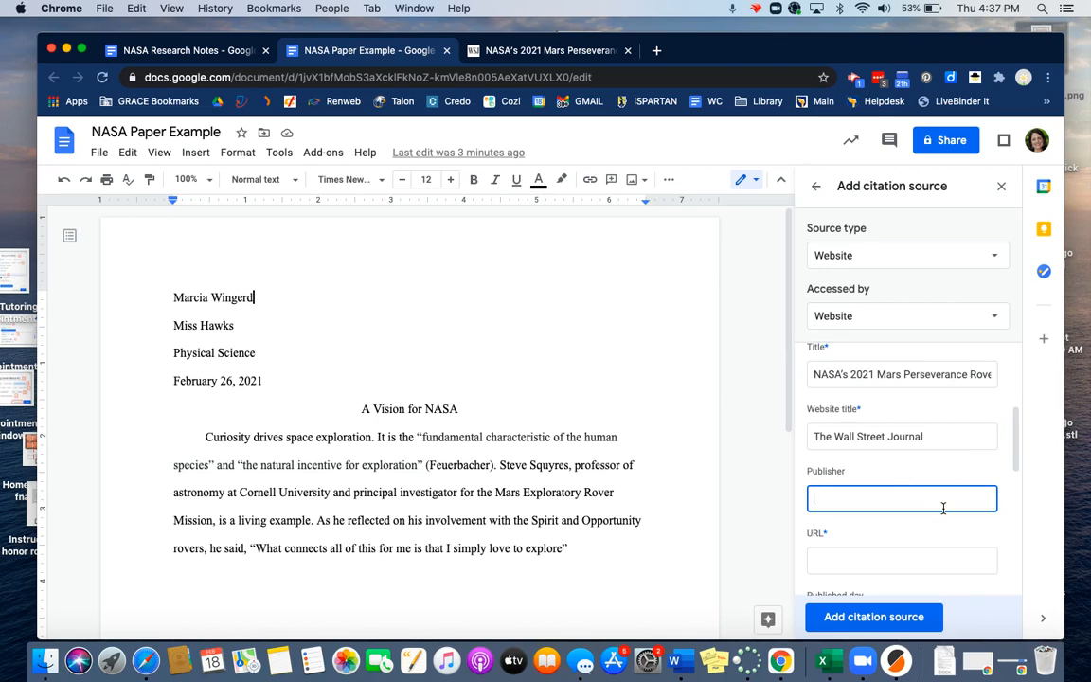
scroll(949, 502, down, 1)
scroll(943, 509, down, 1)
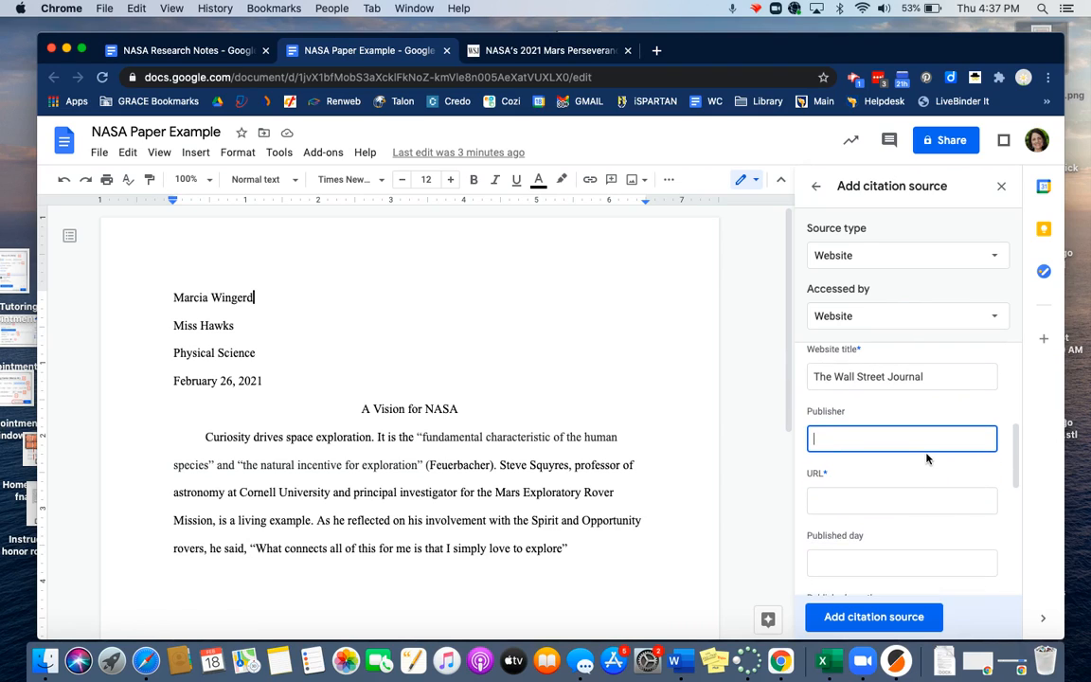
scroll(927, 458, down, 1)
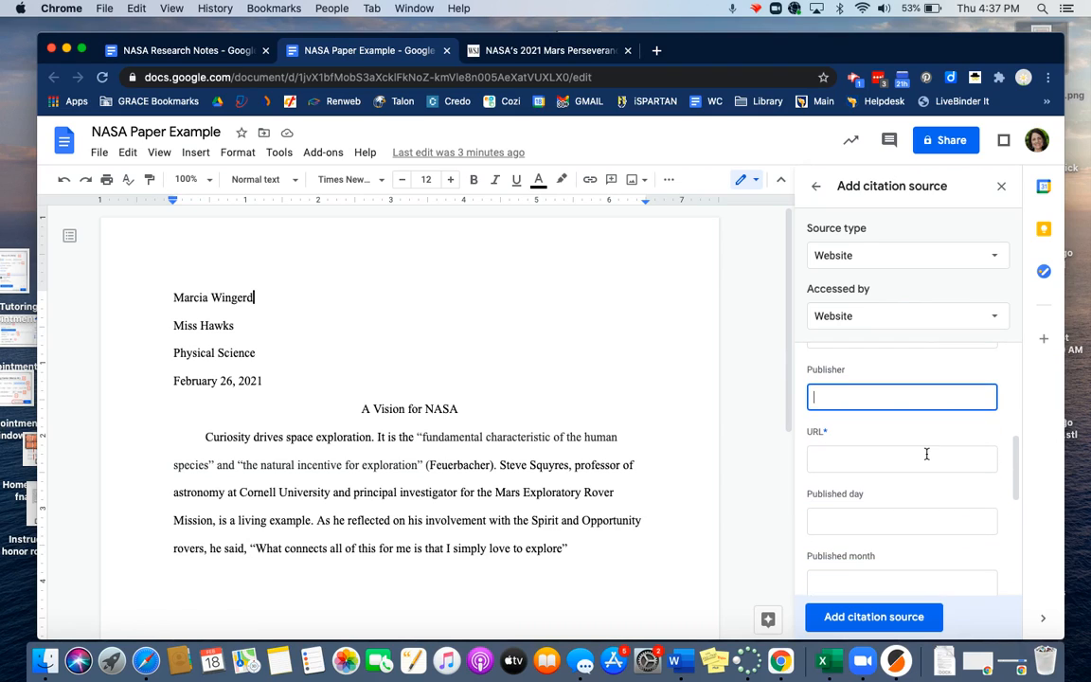
click(828, 457)
click(555, 49)
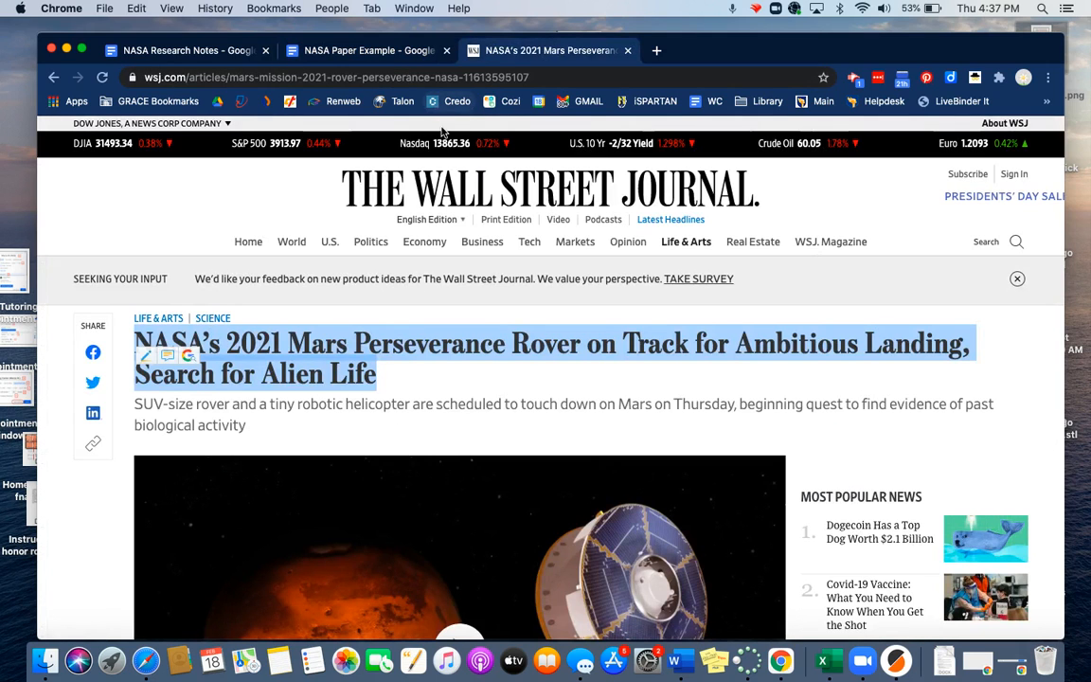
click(441, 77)
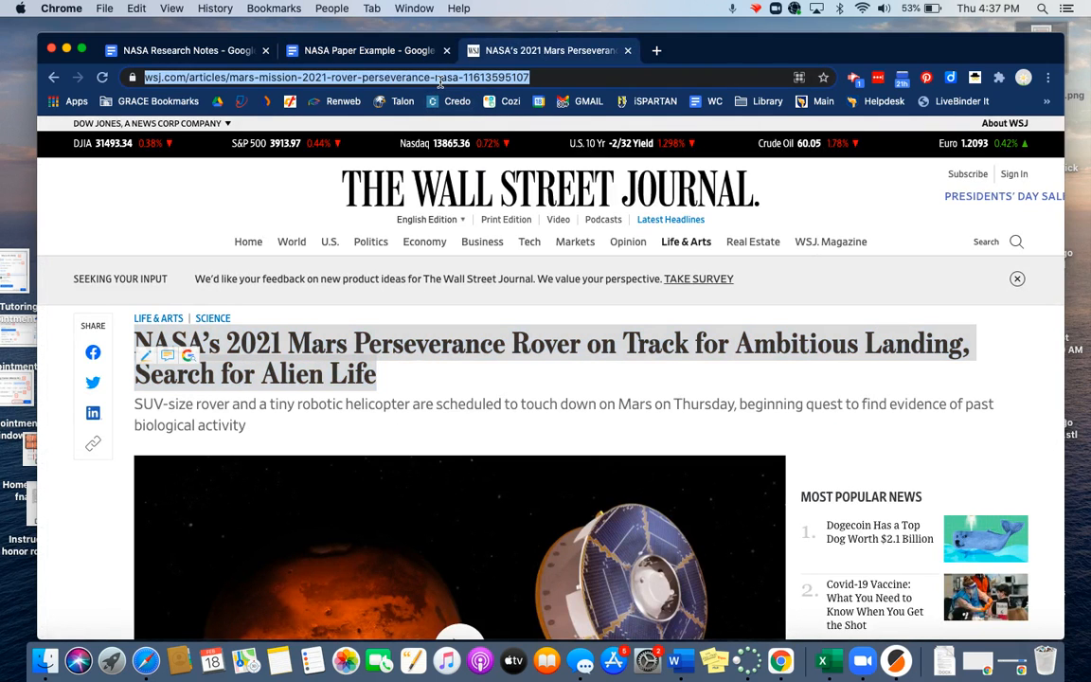
key(super+c)
click(370, 51)
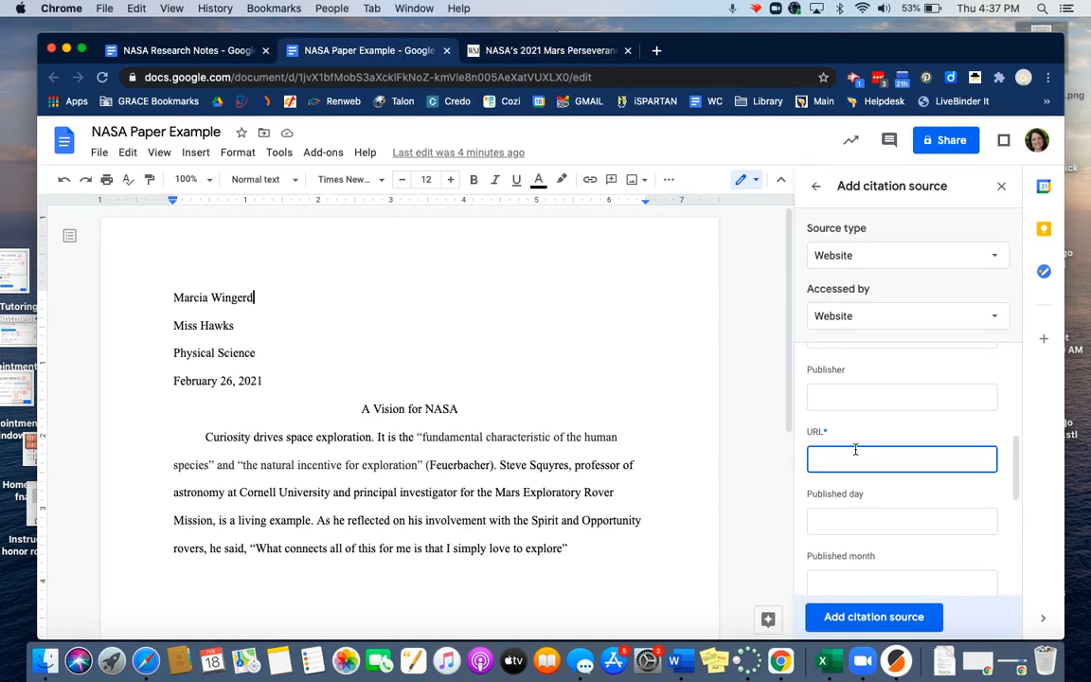
key(super+v)
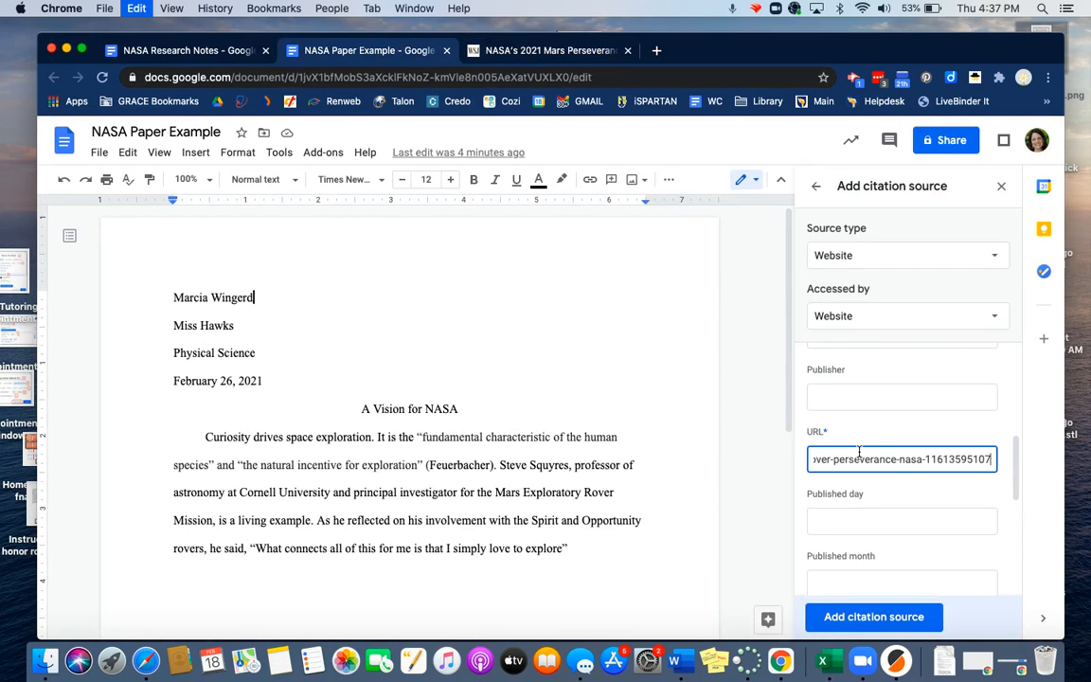
click(860, 526)
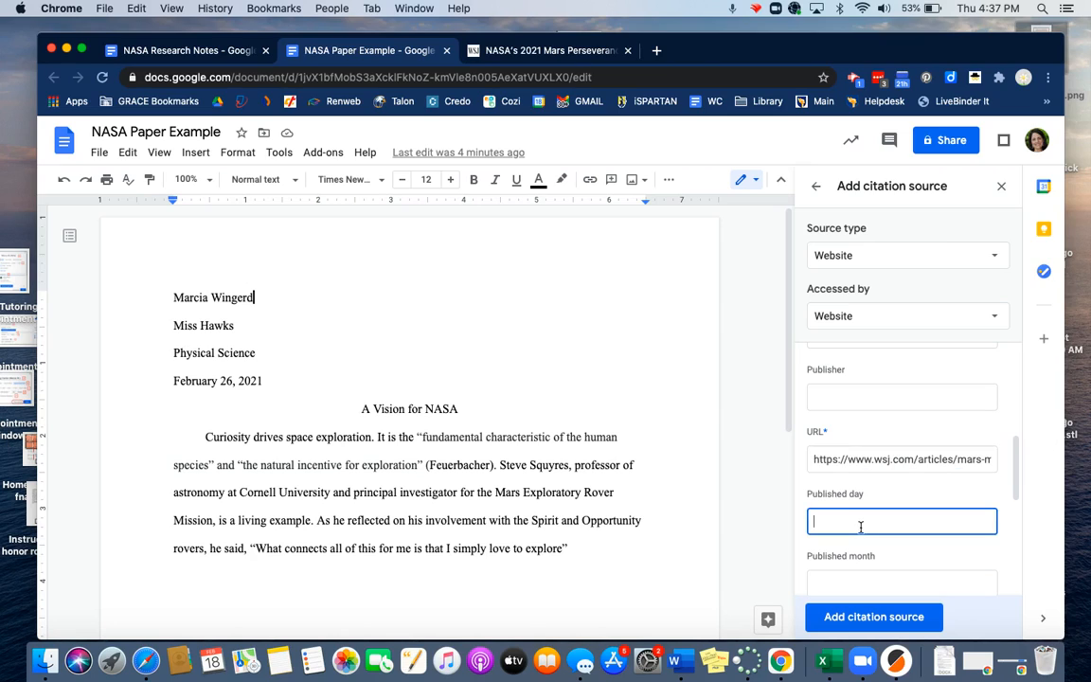
double_click(842, 461)
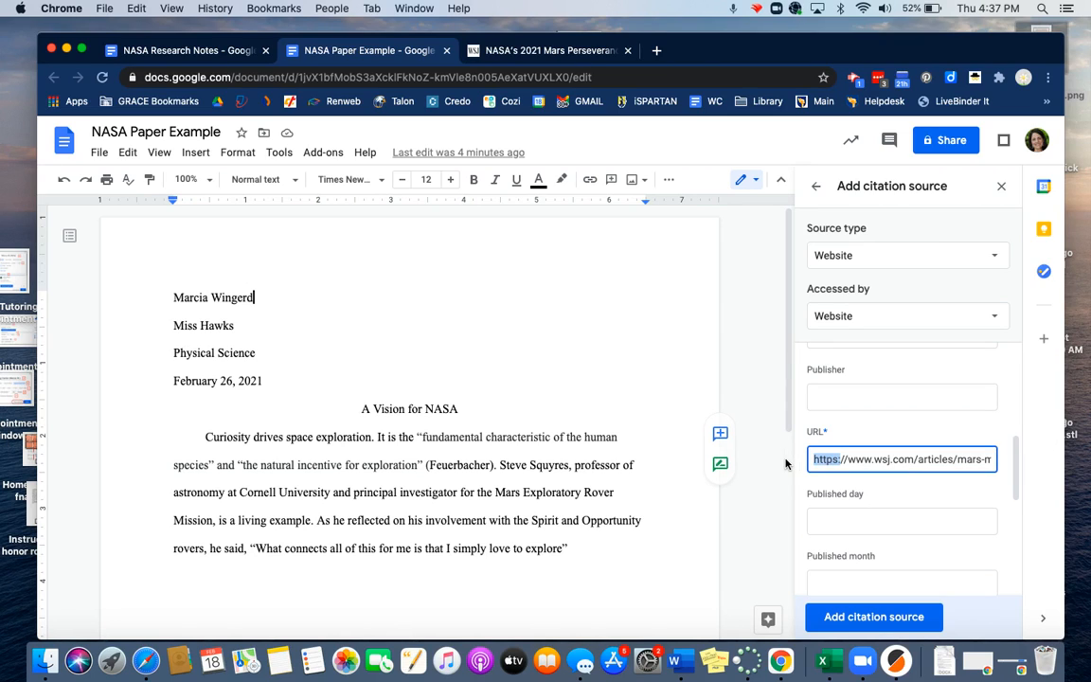
key(shift+Right)
key(shift+Right)
key(shift+Right)
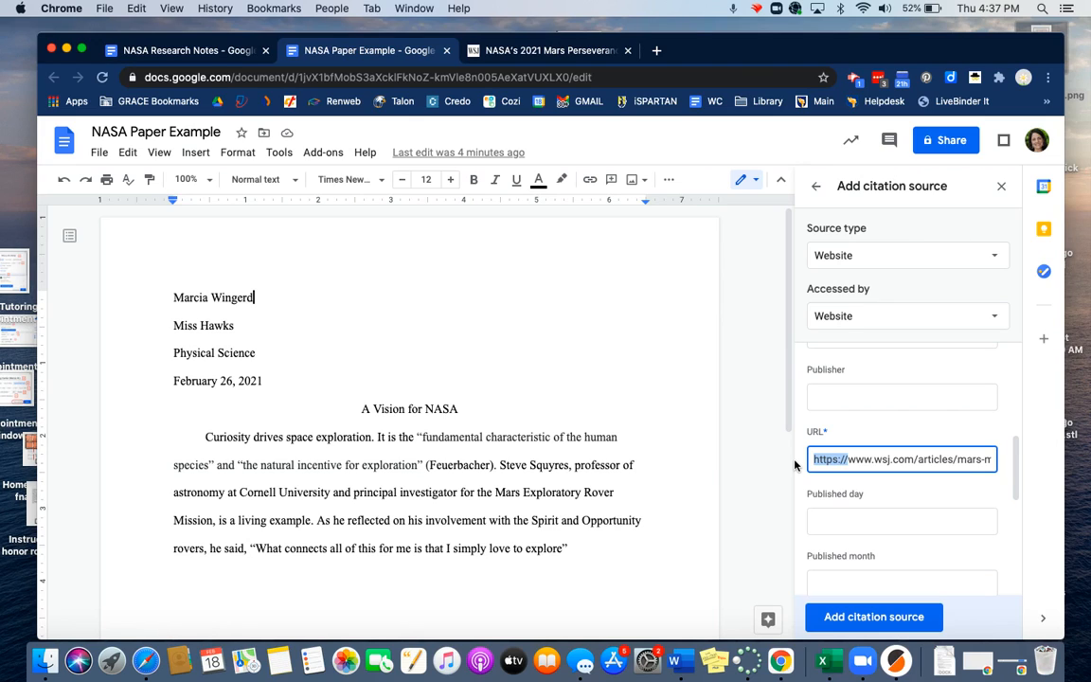
key(BackSpace)
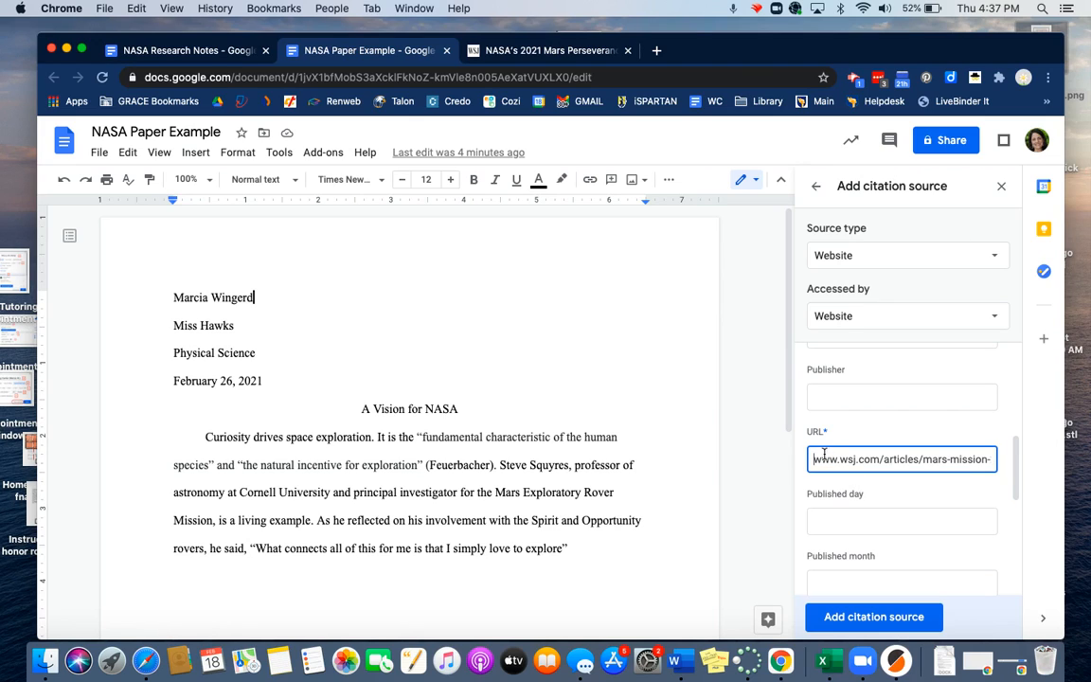
Look up the article's date below its byline and enter 17 February 2021 as the source's published day, month and year
click(842, 522)
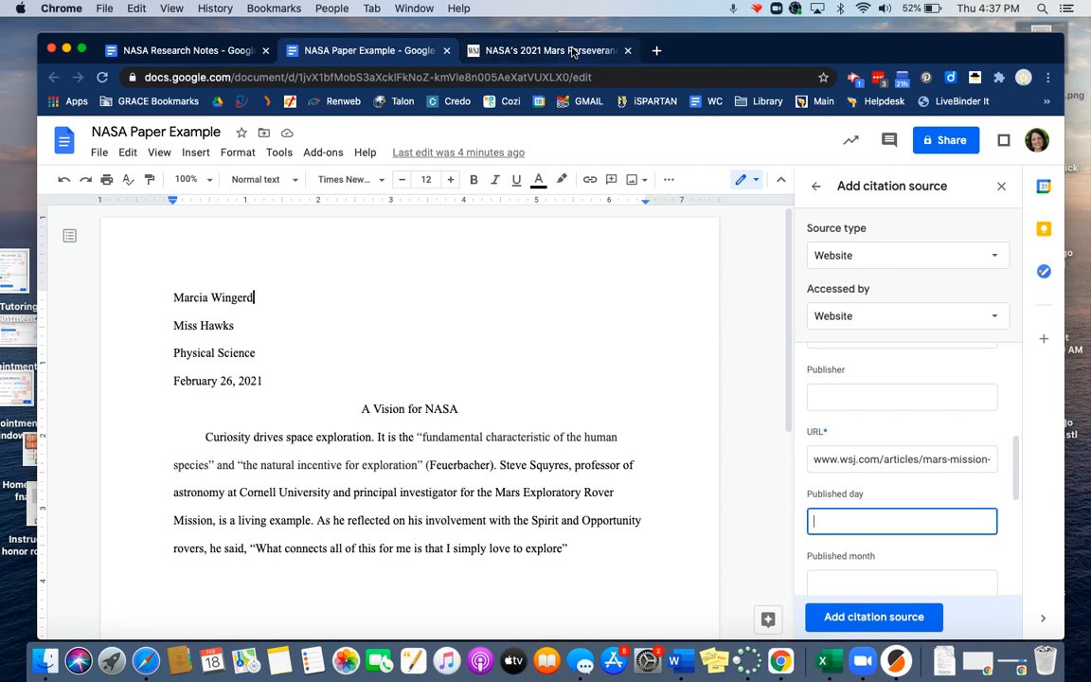
click(614, 56)
click(498, 420)
scroll(498, 420, down, 5)
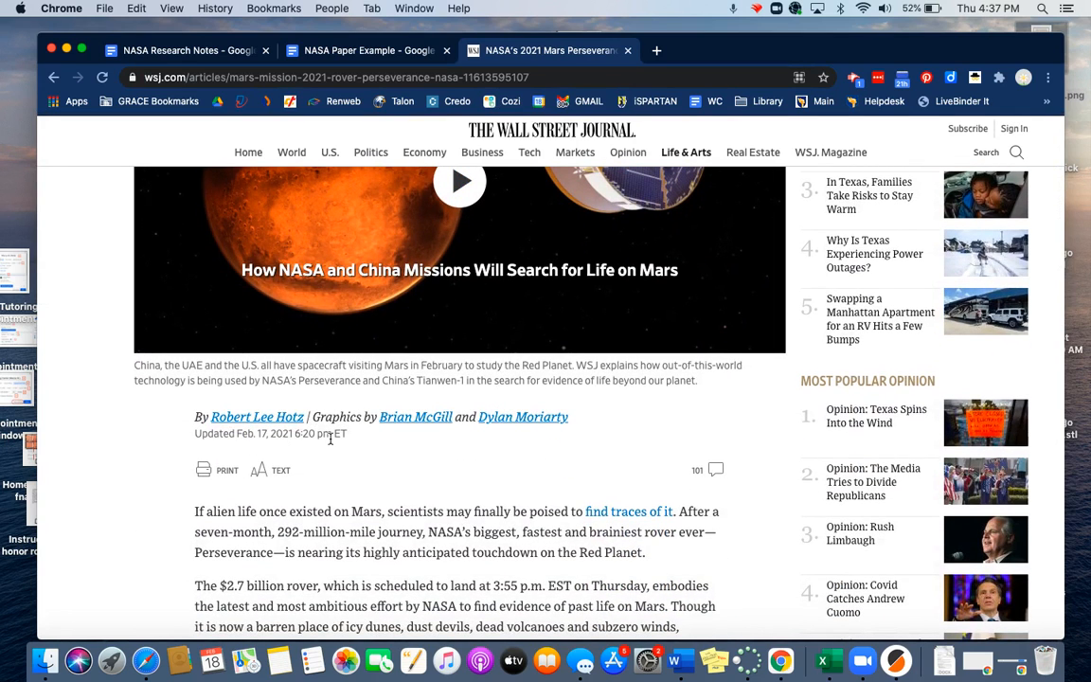
click(369, 50)
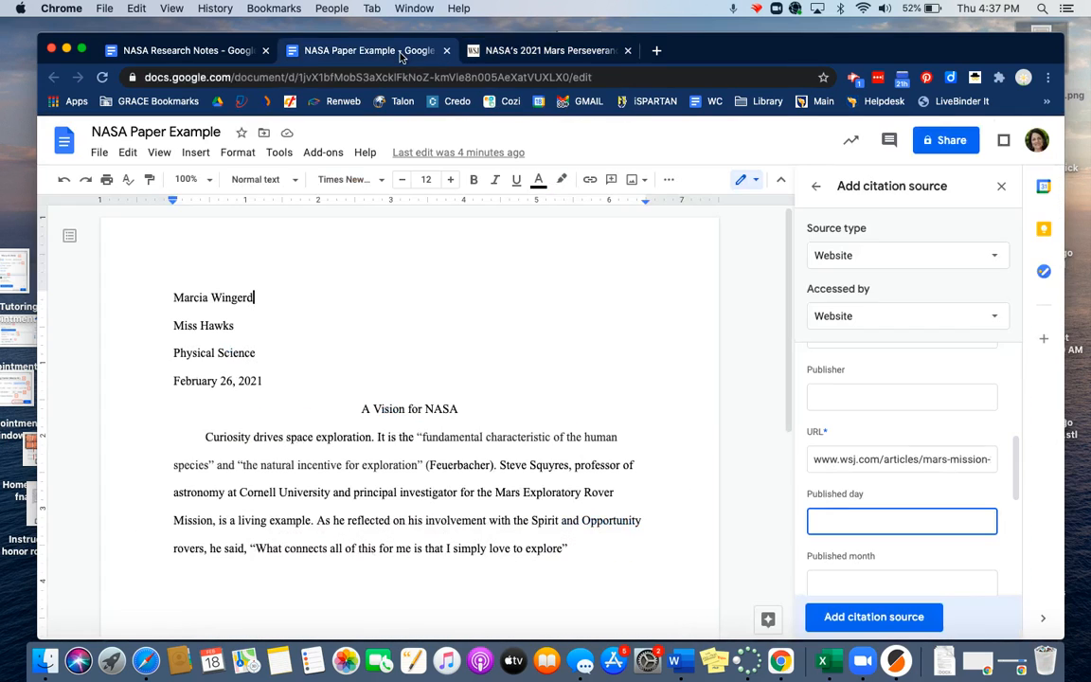
click(873, 466)
click(866, 518)
scroll(866, 519, down, 2)
click(882, 516)
text(F)
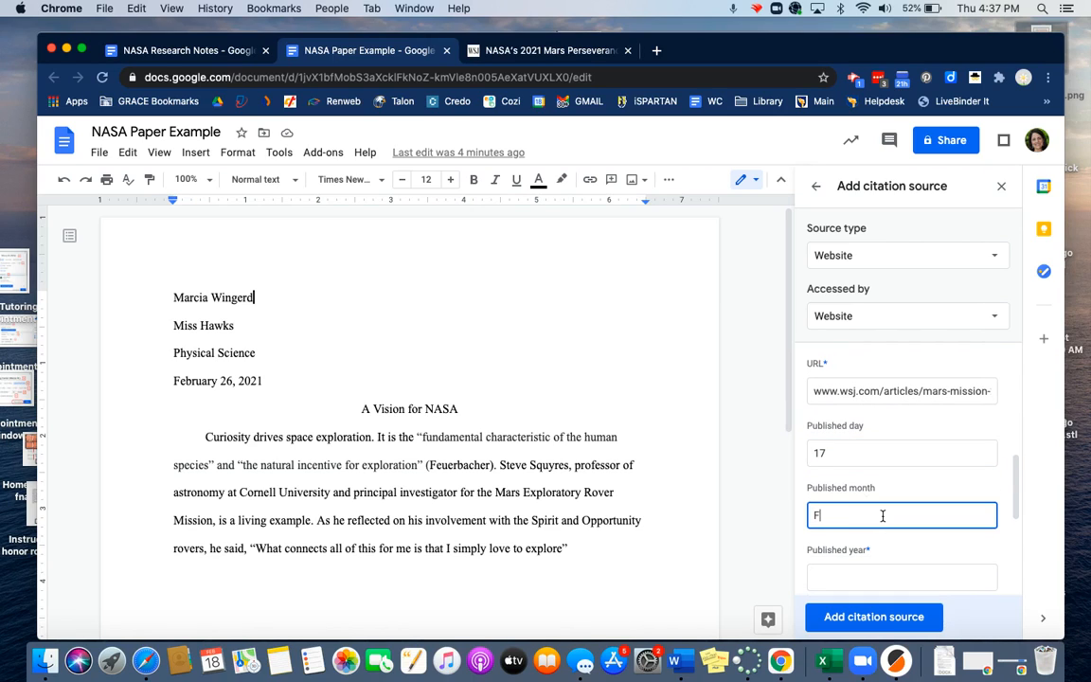
text(ebruary)
click(818, 577)
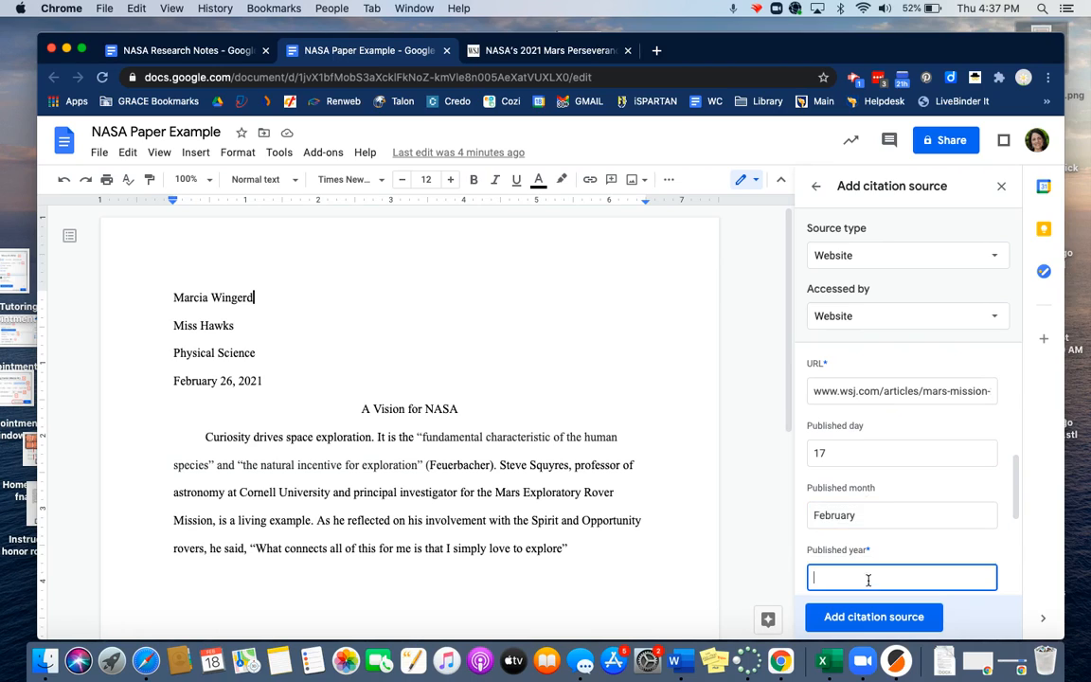
text(2021)
Enter 18 February 2021 as the source's accessed day, month and year
scroll(928, 547, down, 4)
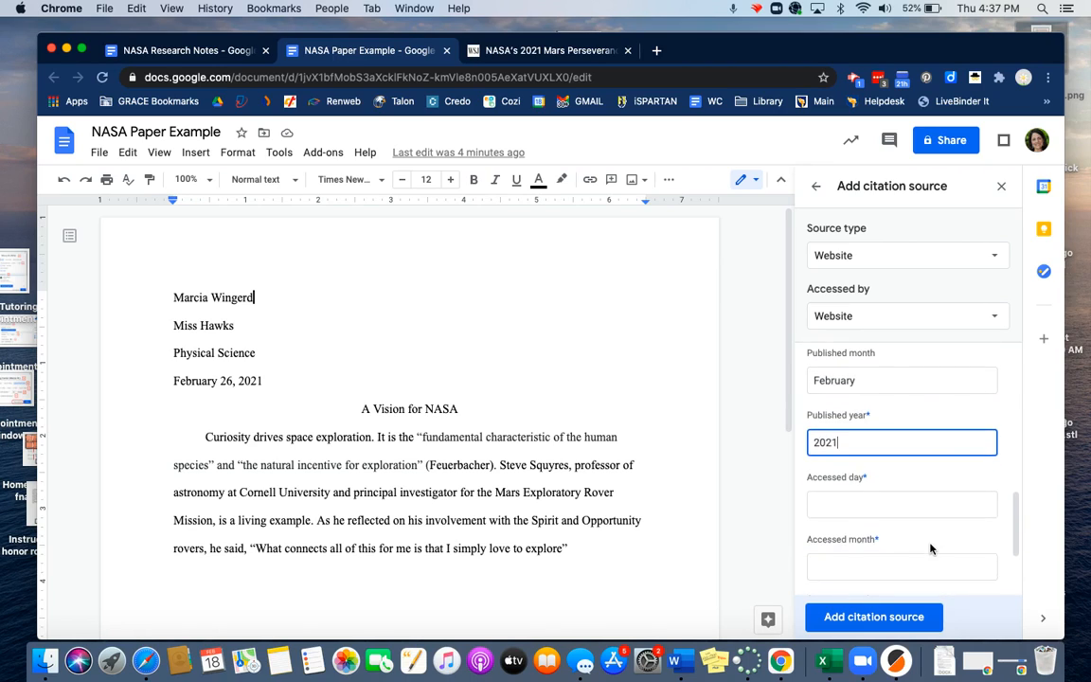
click(879, 455)
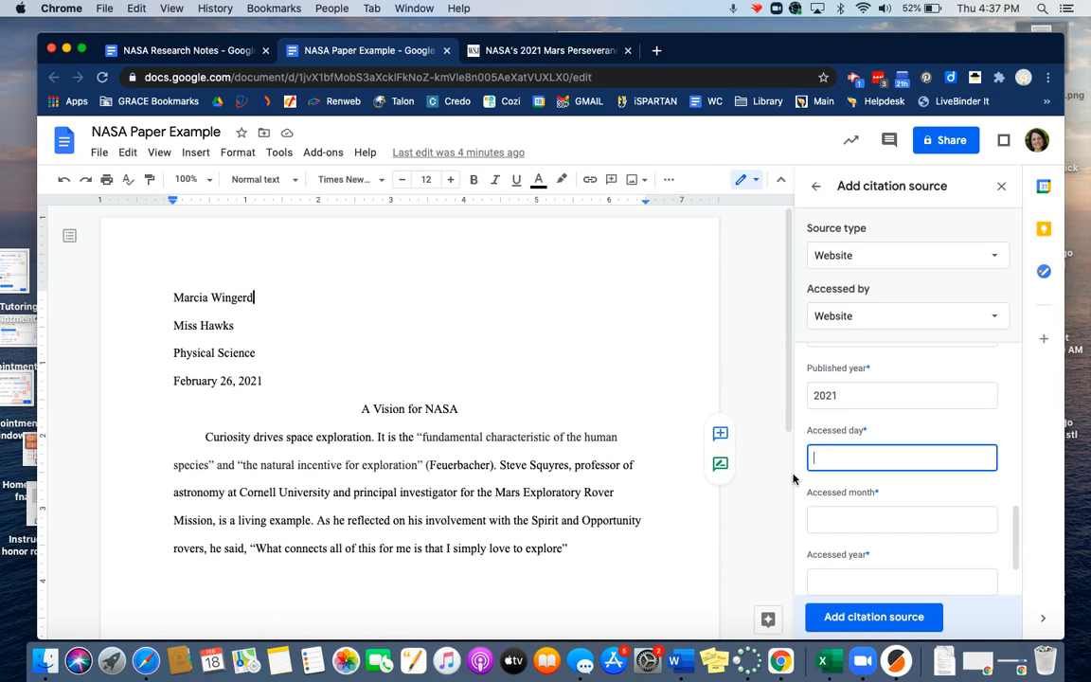
click(817, 510)
text(Feb)
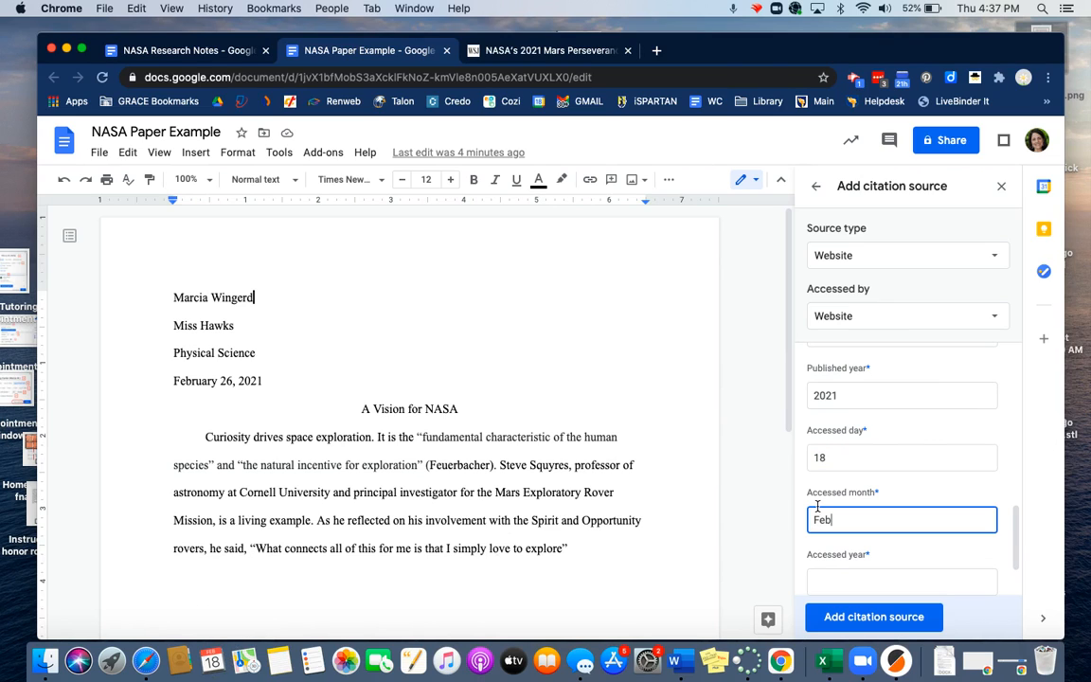
text(ruary)
click(828, 586)
text(2)
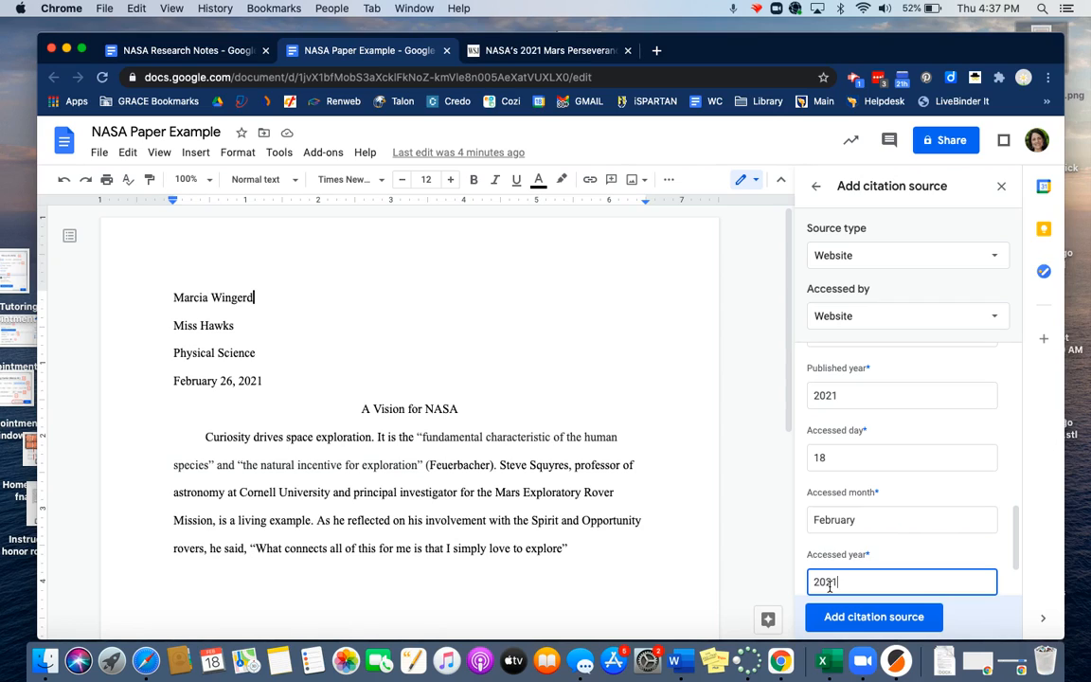
text(021)
Review all the source's fields from the contributors to the Short title, checking that the recommended ones are filled in
scroll(933, 508, down, 2)
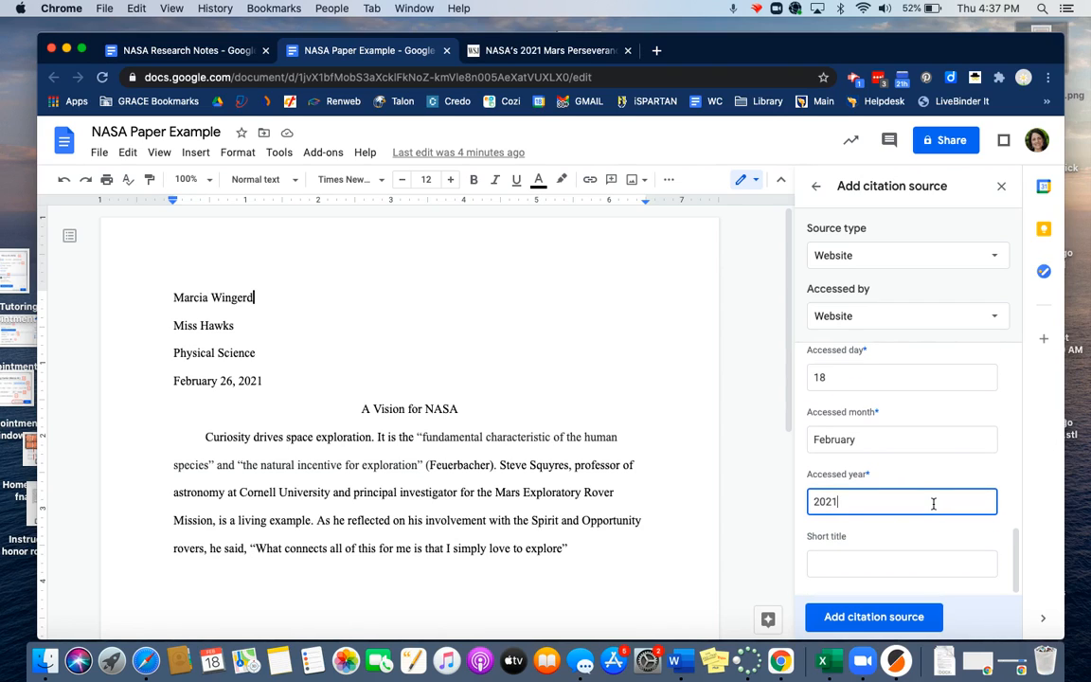
click(904, 564)
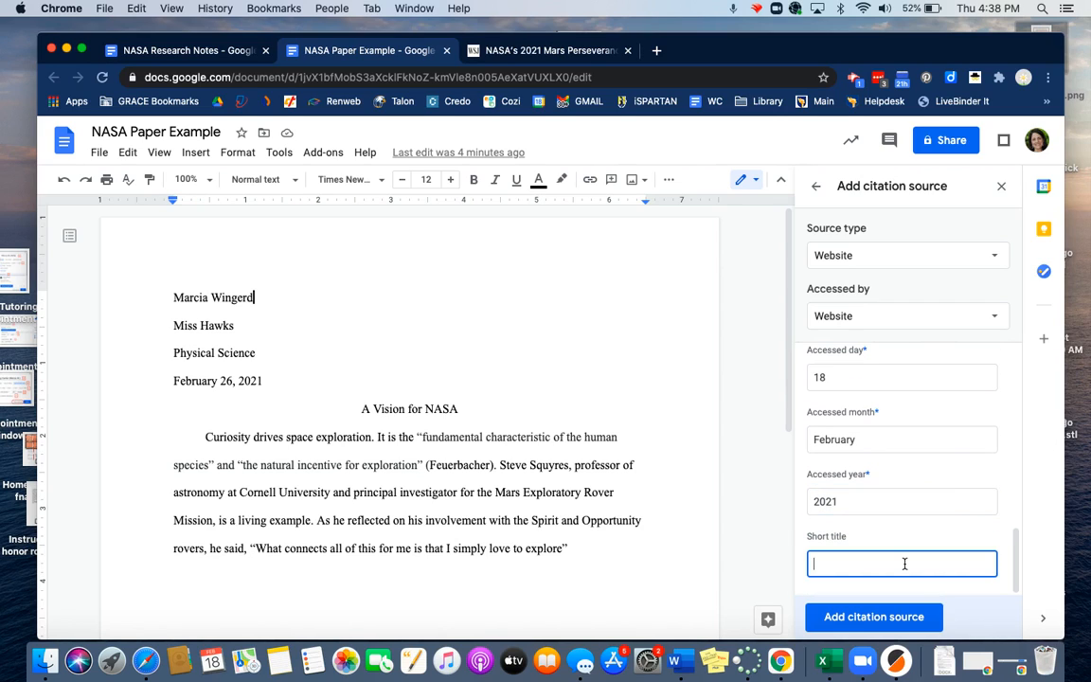
scroll(944, 394, up, 6)
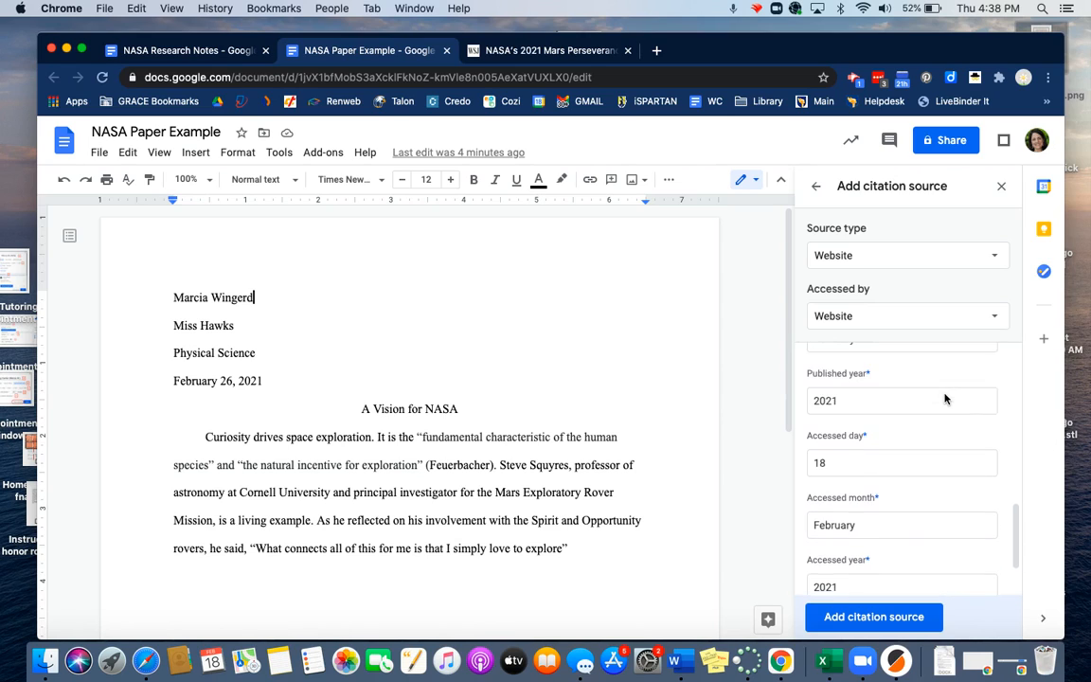
scroll(945, 393, up, 5)
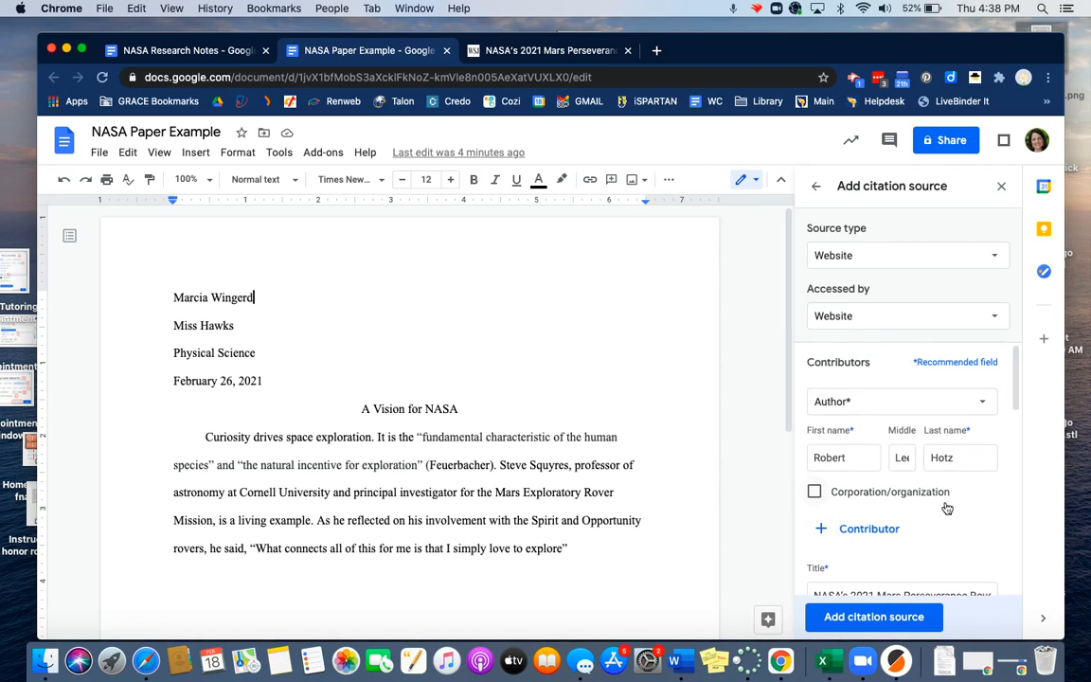
scroll(946, 508, down, 3)
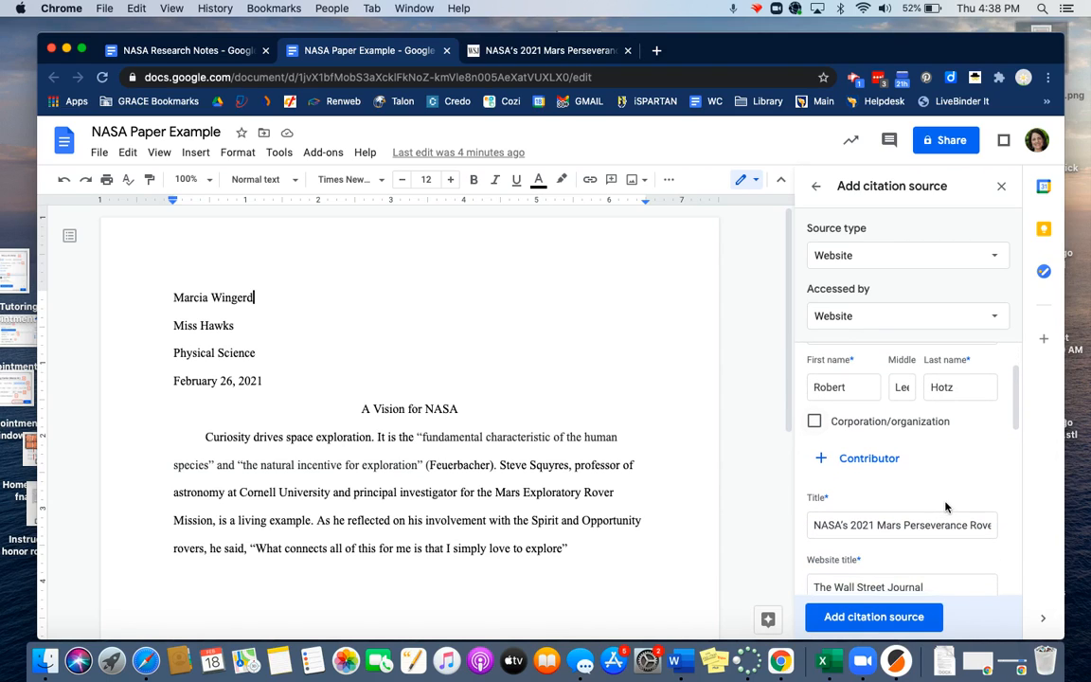
scroll(946, 508, down, 2)
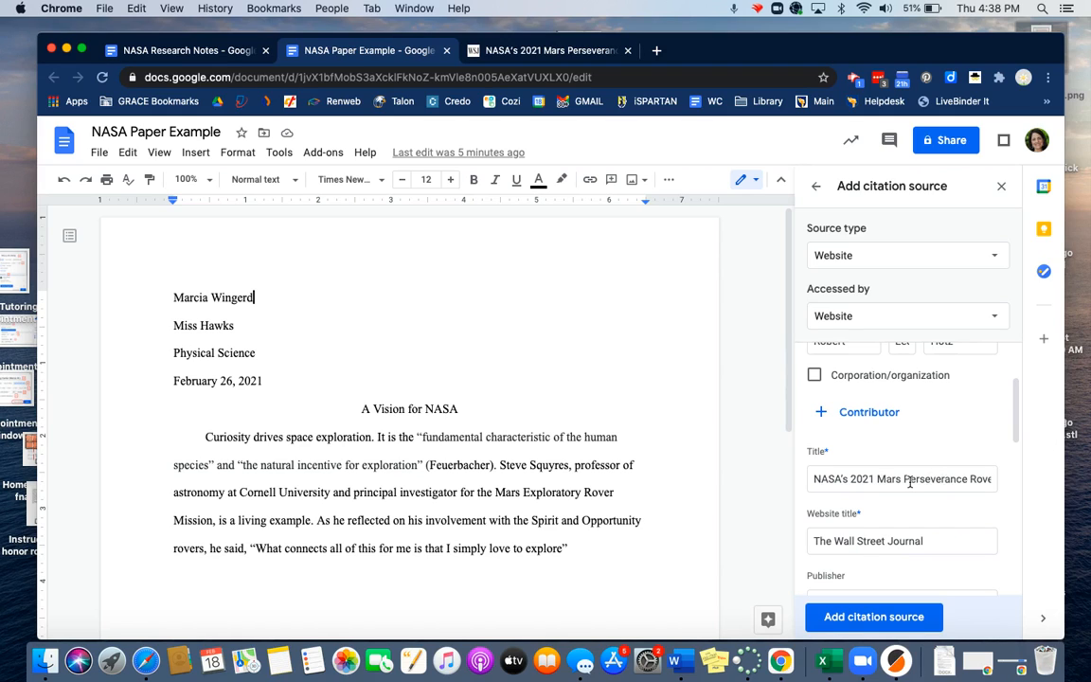
scroll(909, 481, down, 4)
scroll(908, 481, up, 3)
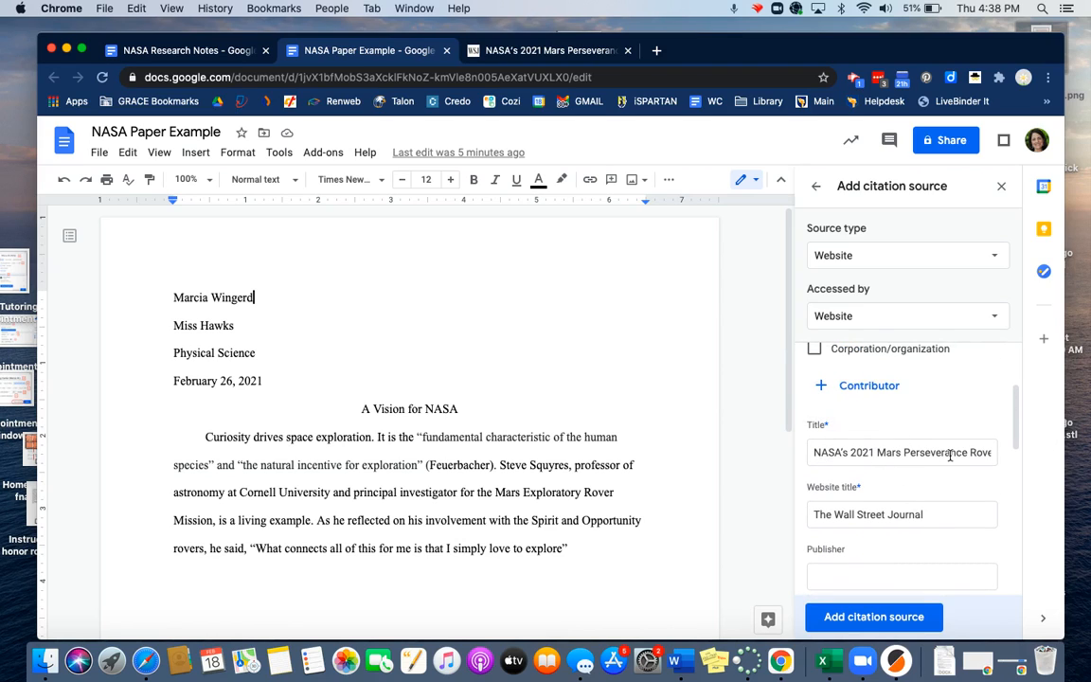
scroll(950, 452, down, 5)
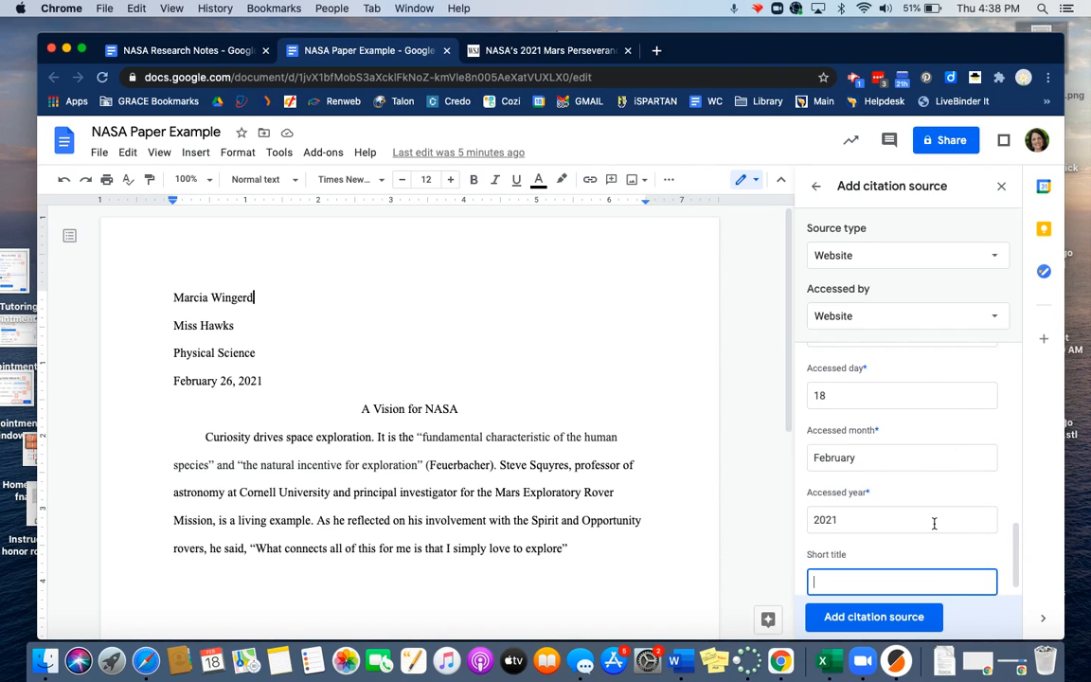
click(864, 562)
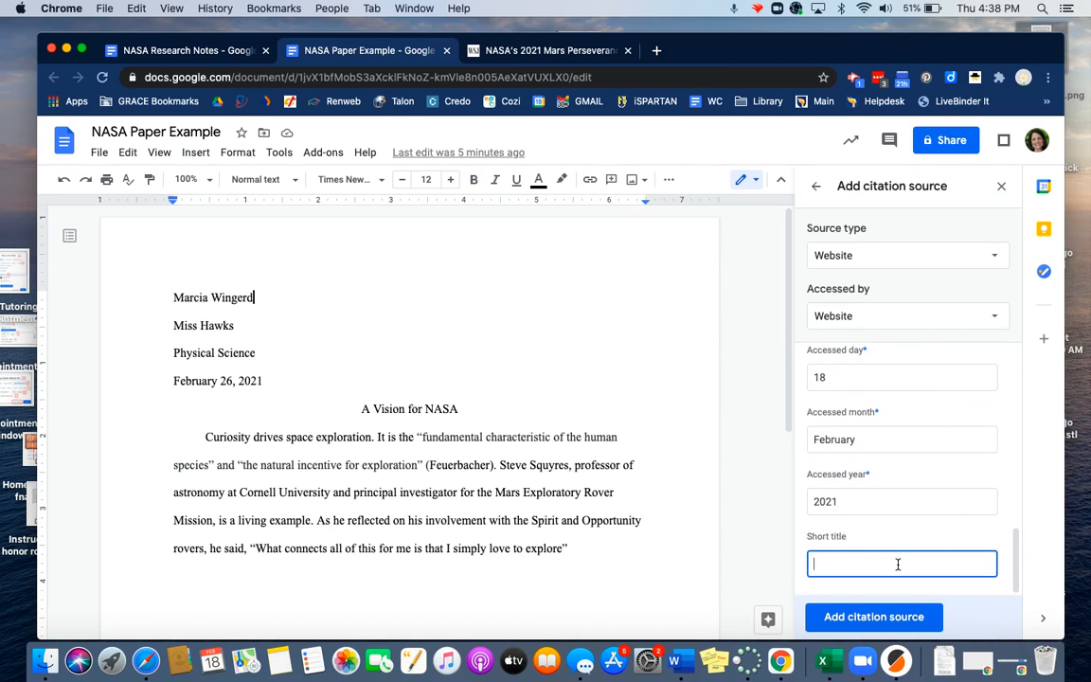
scroll(925, 416, up, 6)
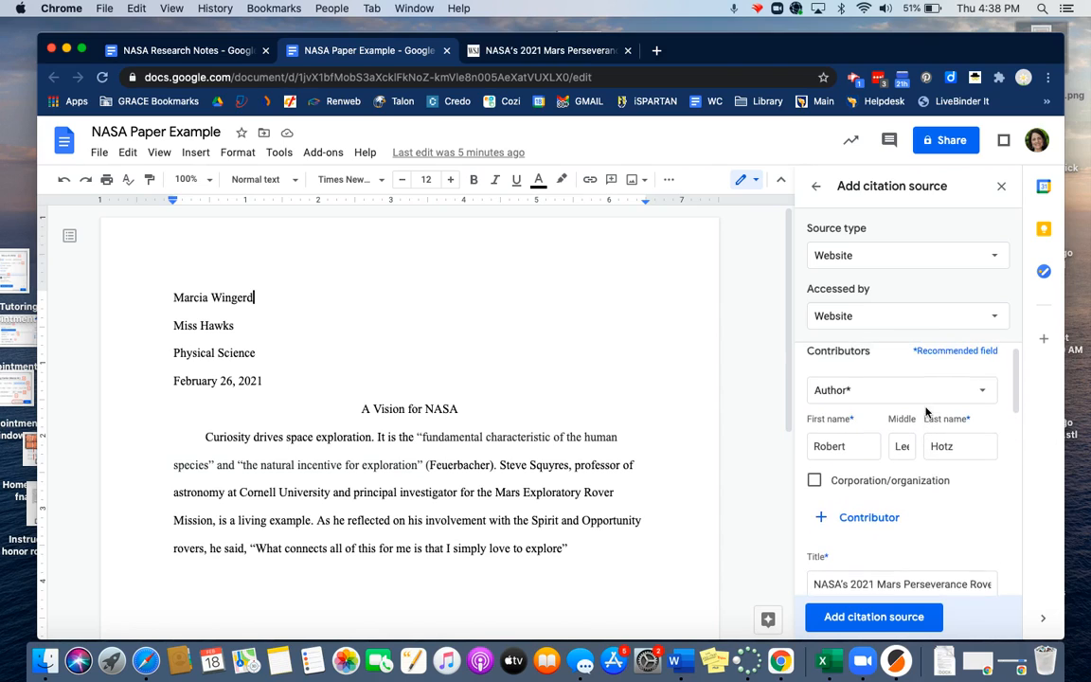
scroll(927, 412, up, 1)
scroll(933, 450, down, 7)
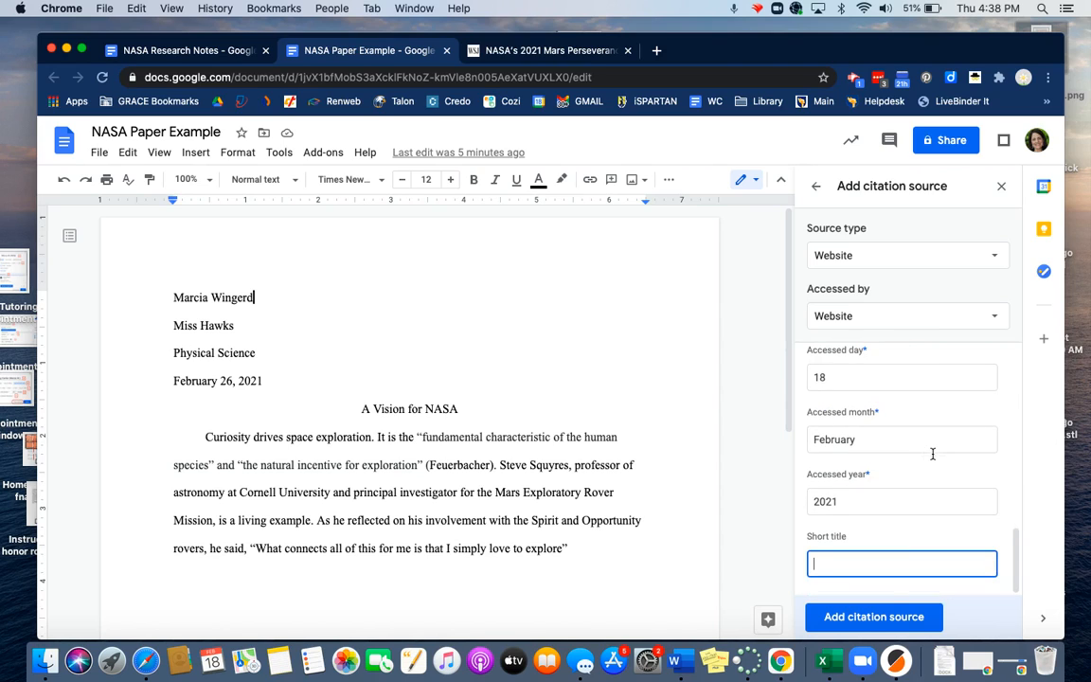
Add the completed website source to the MLA citations and look through the list of sources
click(896, 617)
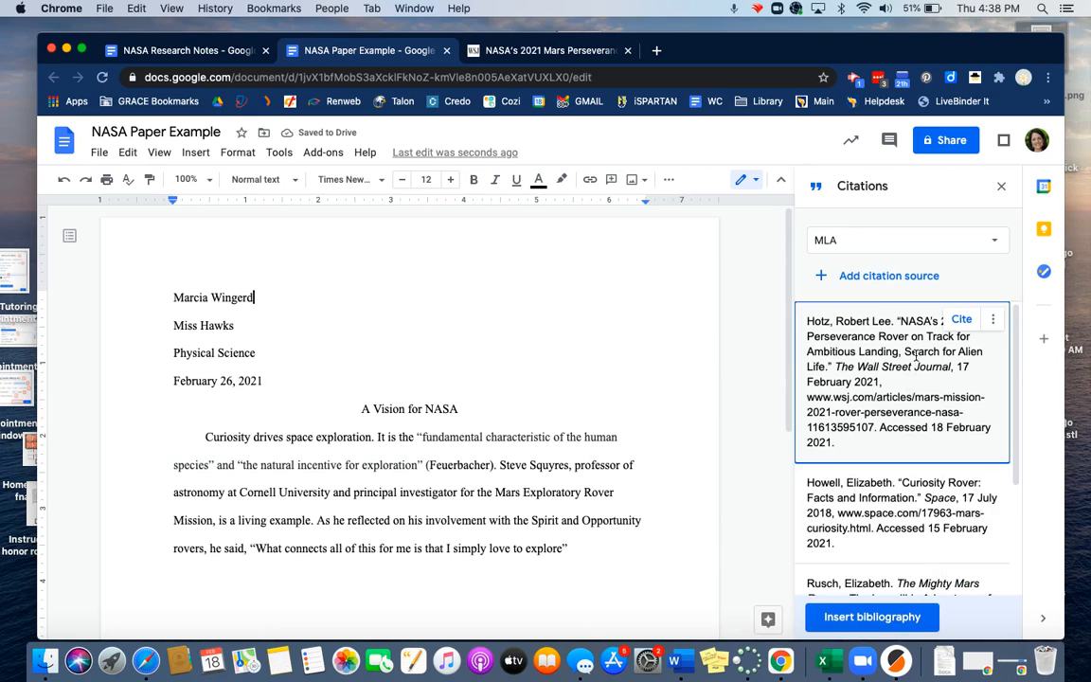
scroll(915, 358, down, 4)
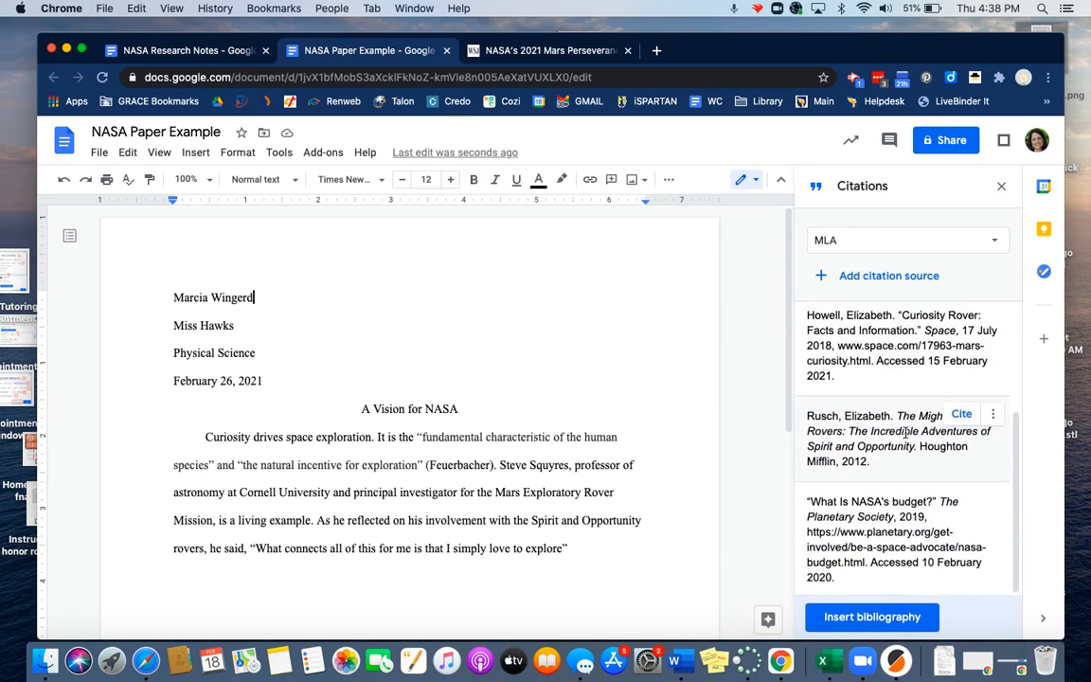
scroll(904, 436, up, 4)
scroll(902, 512, down, 4)
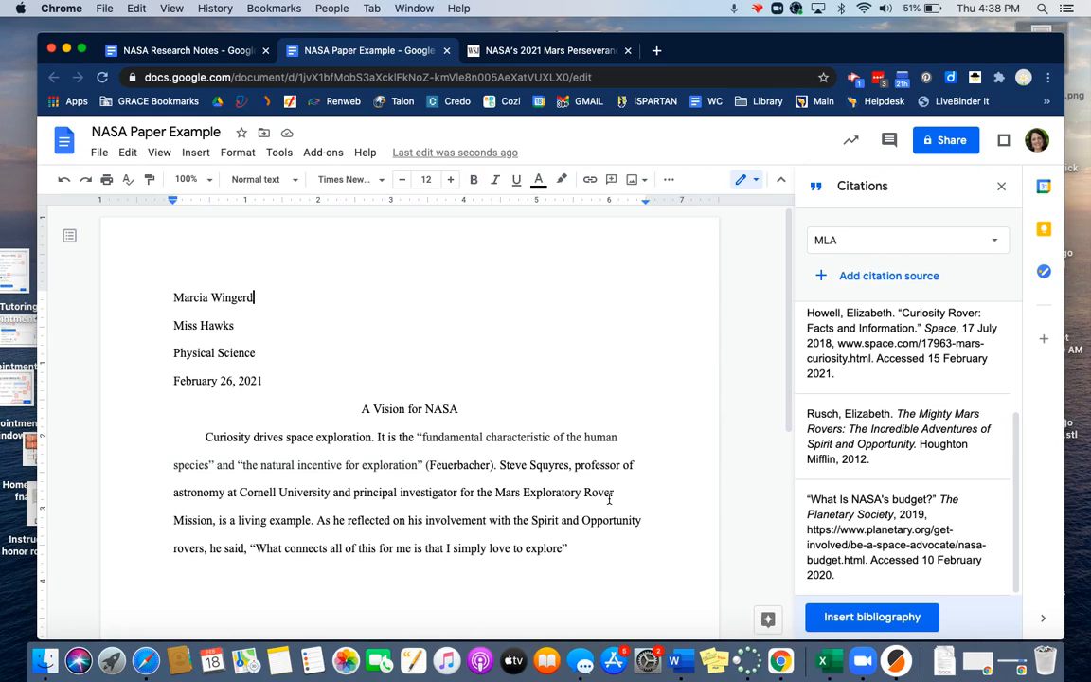
Look up in the research notes which book and page the "What connects all of this for me" quotation comes from
click(574, 547)
click(225, 59)
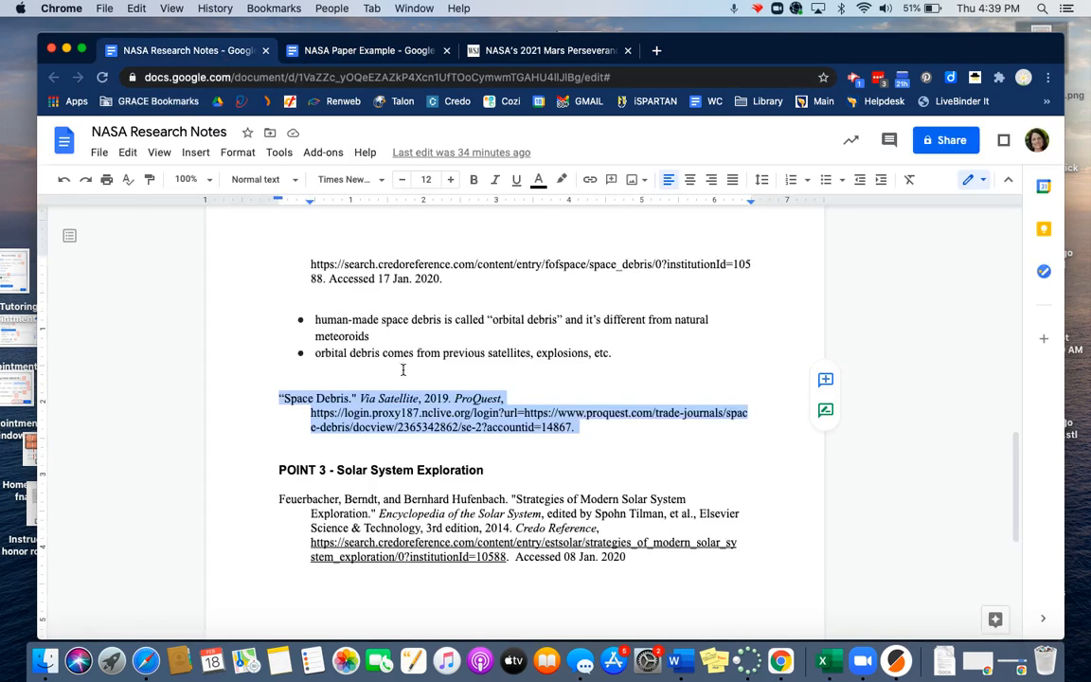
click(403, 370)
scroll(402, 371, up, 10)
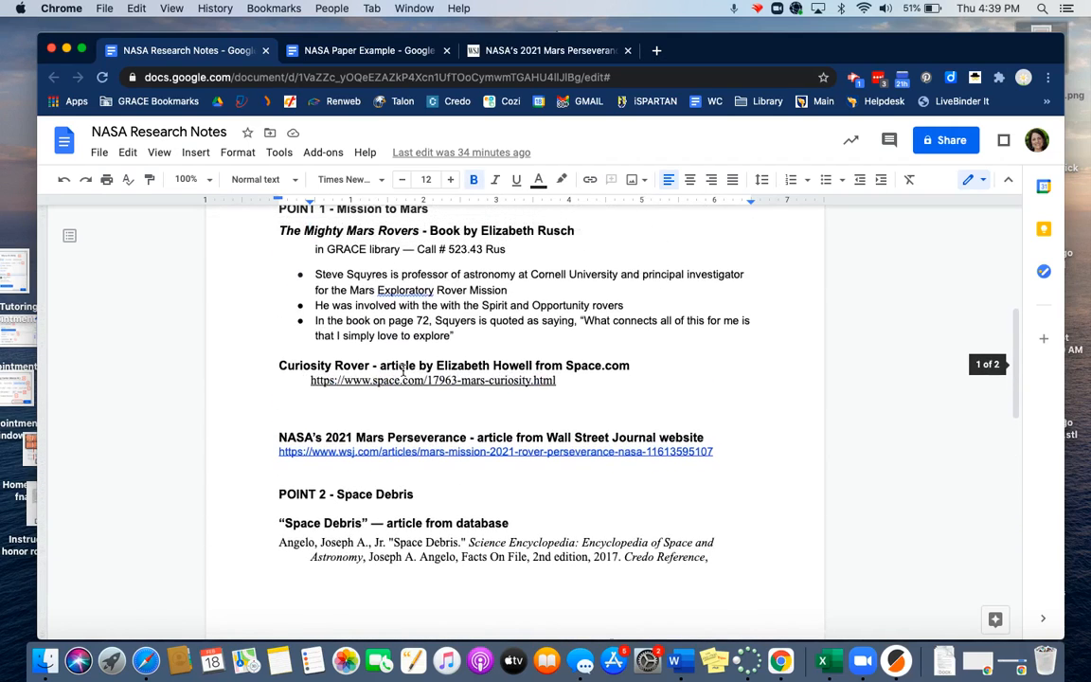
scroll(402, 370, up, 1)
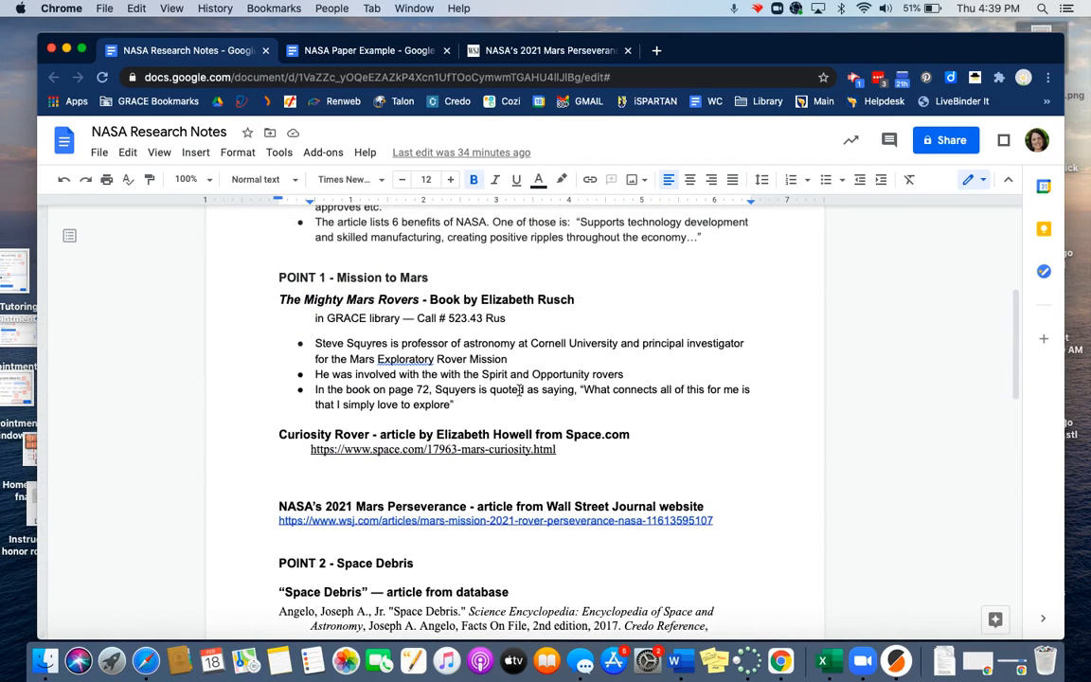
click(431, 389)
text(,)
Cite The Mighty Mars Rovers after the paper's closing quotation and end the sentence with a period
click(390, 50)
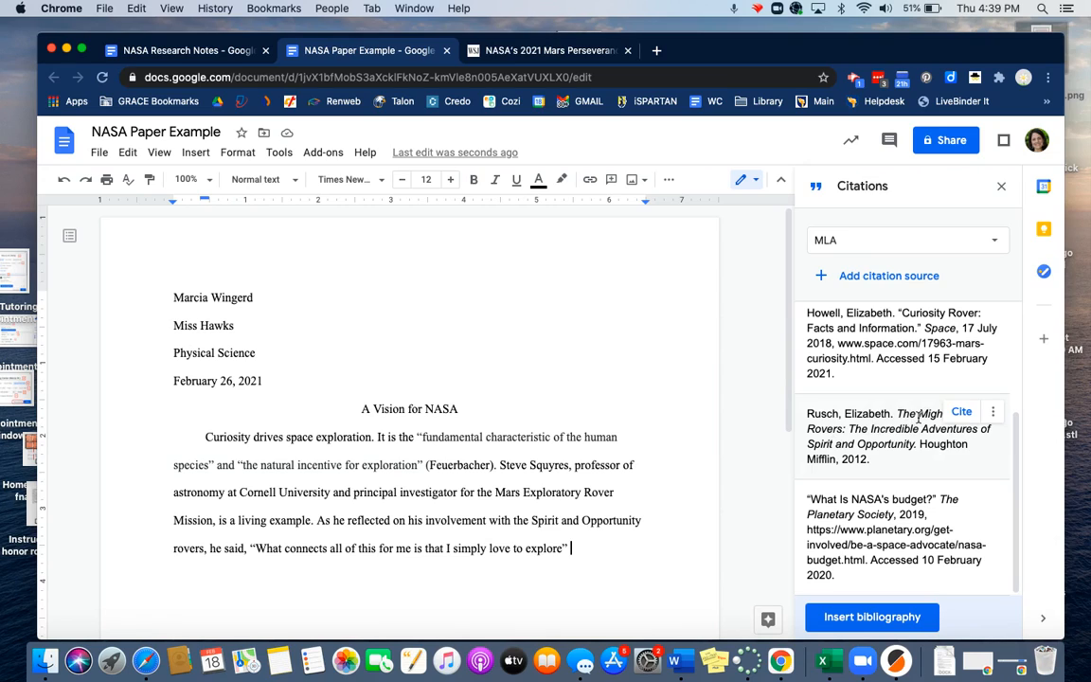
click(960, 412)
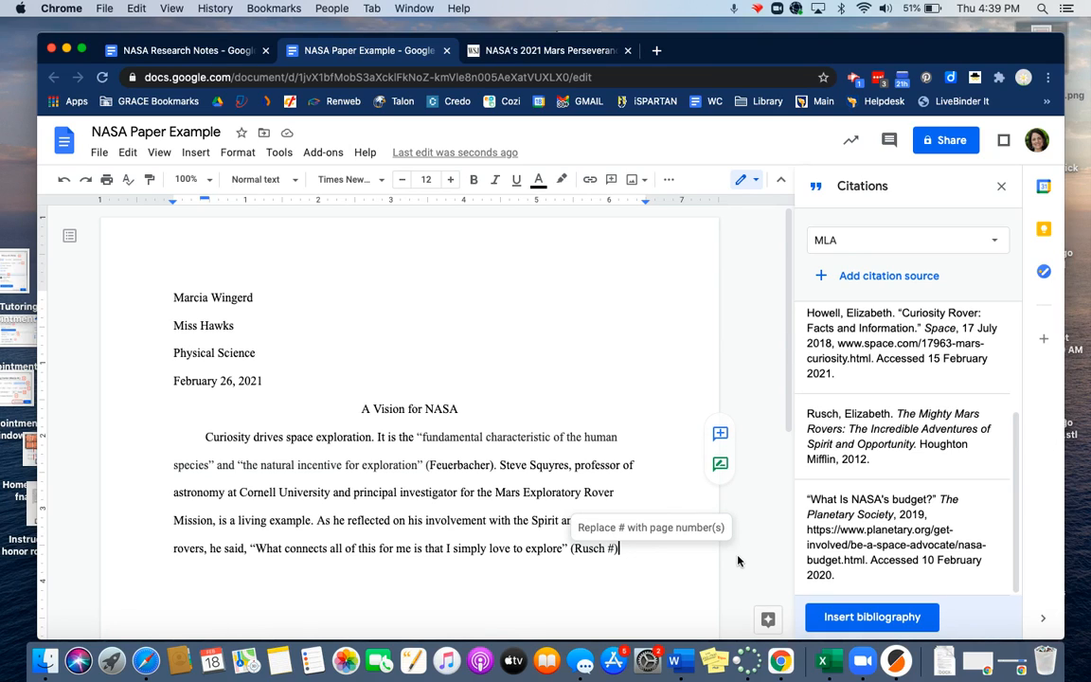
text(.)
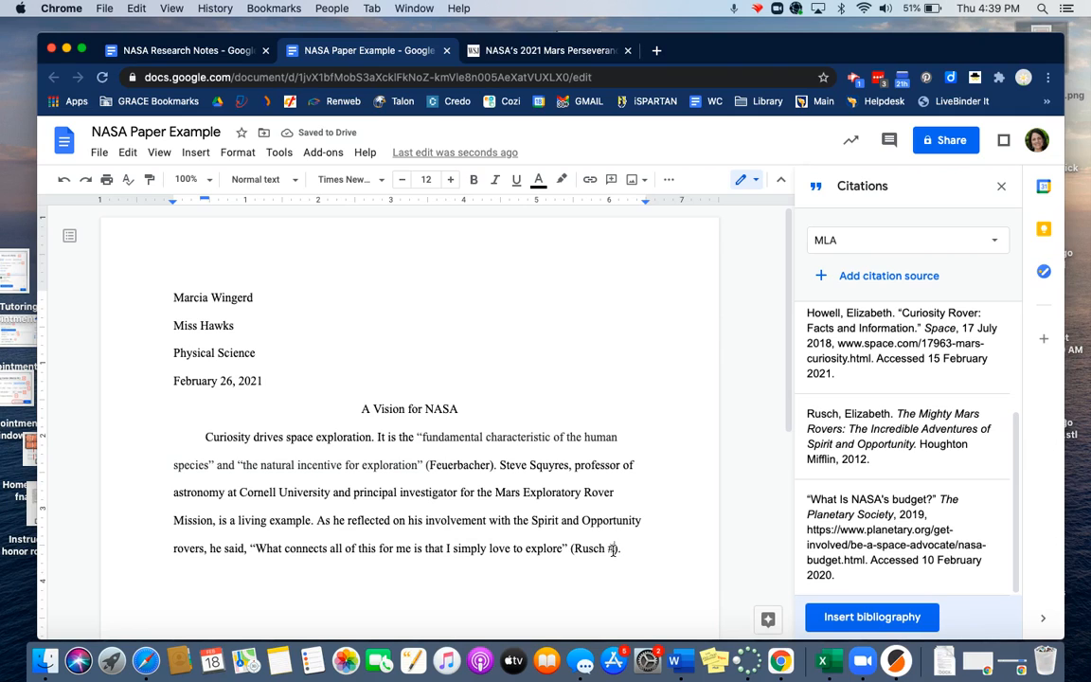
Check the quotation's page in the research notes and replace the citation's # placeholder with 72
click(207, 52)
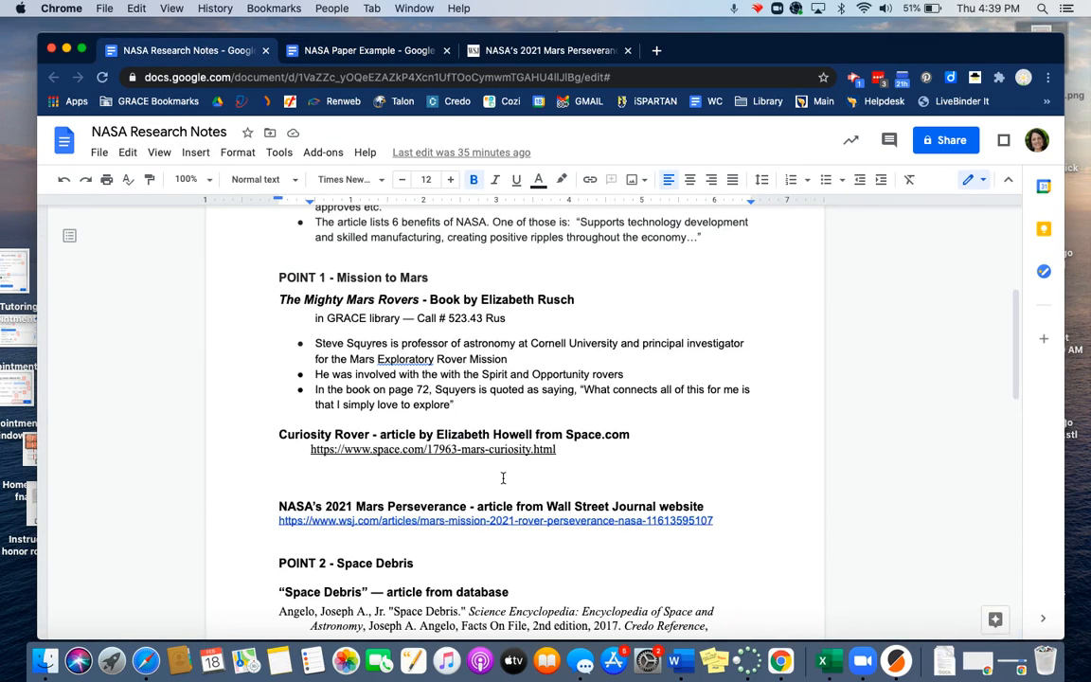
scroll(522, 426, up, 2)
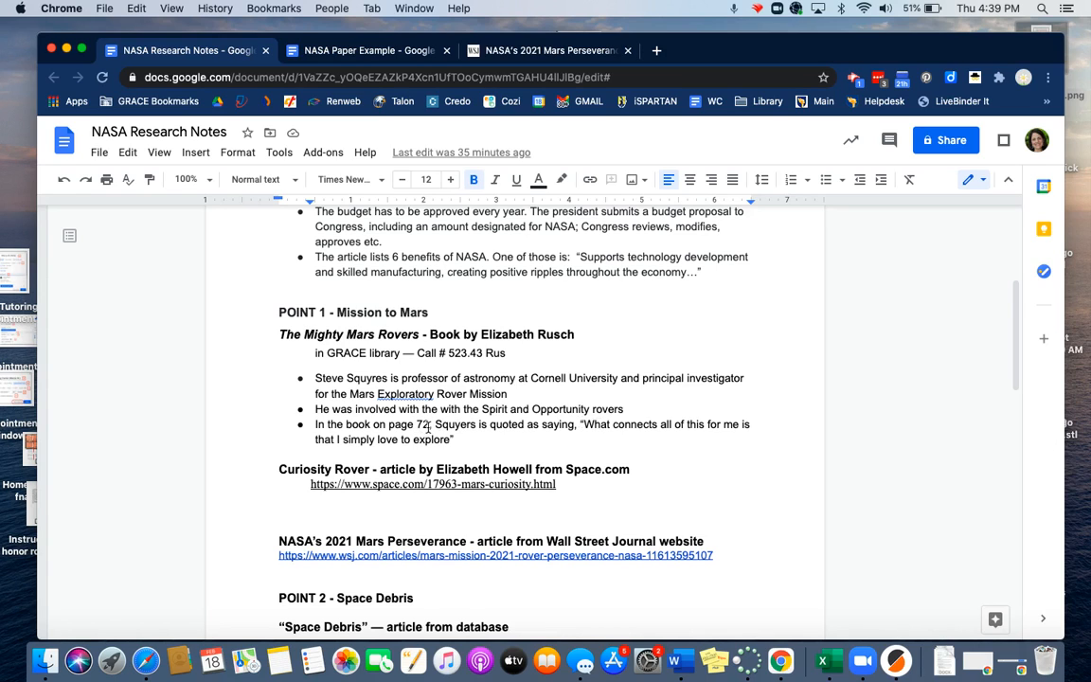
click(346, 49)
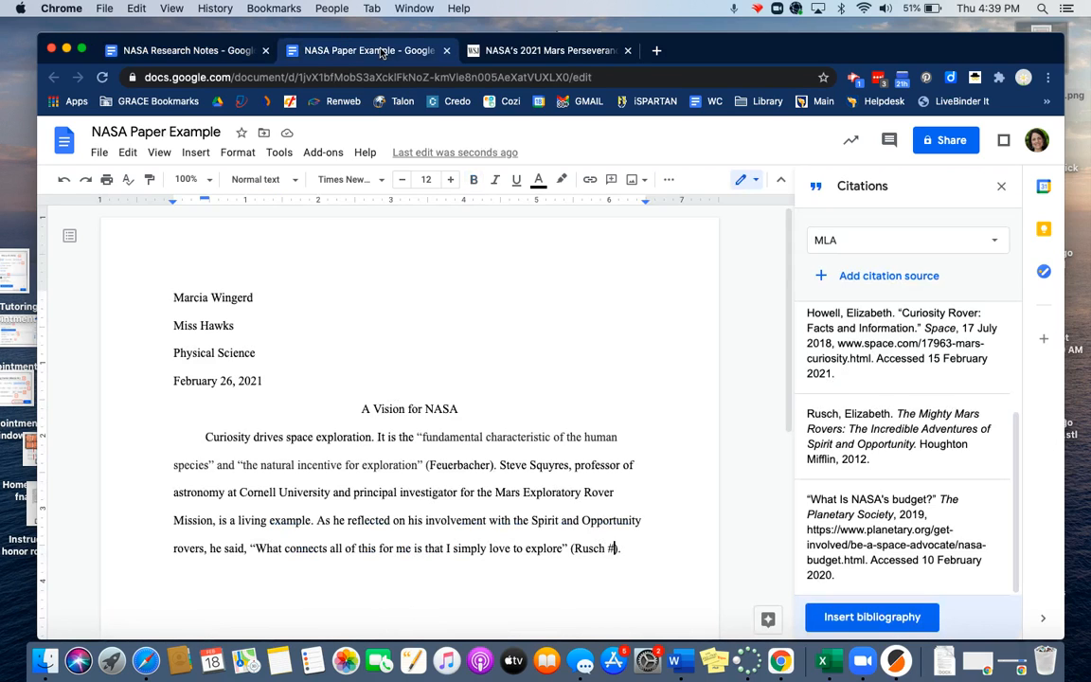
double_click(611, 549)
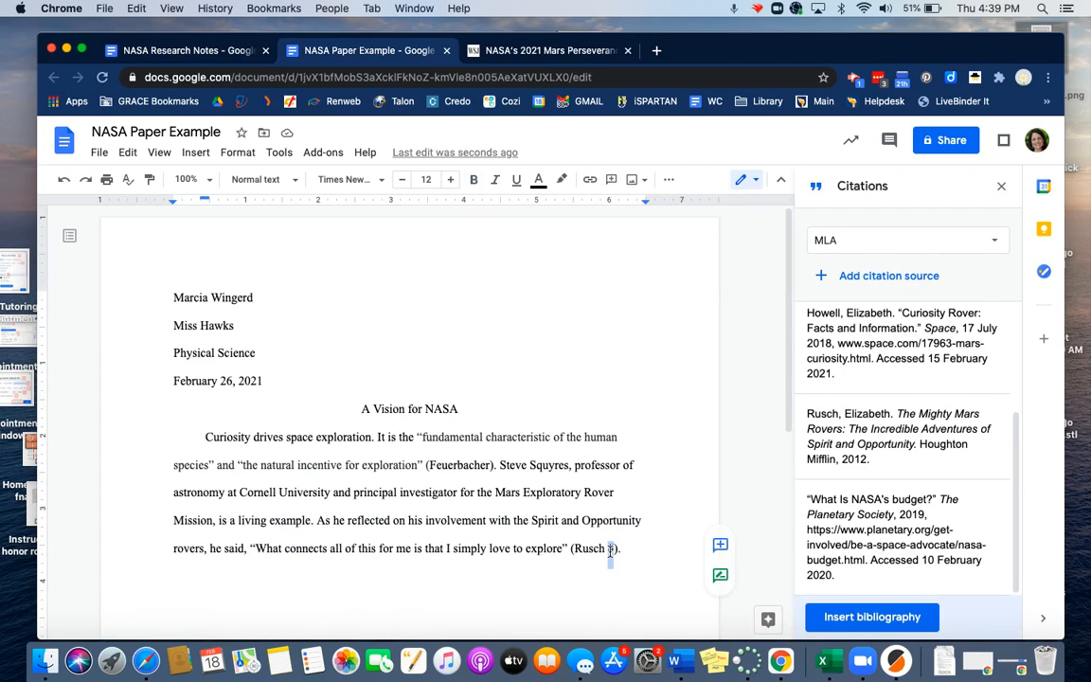
text(72)
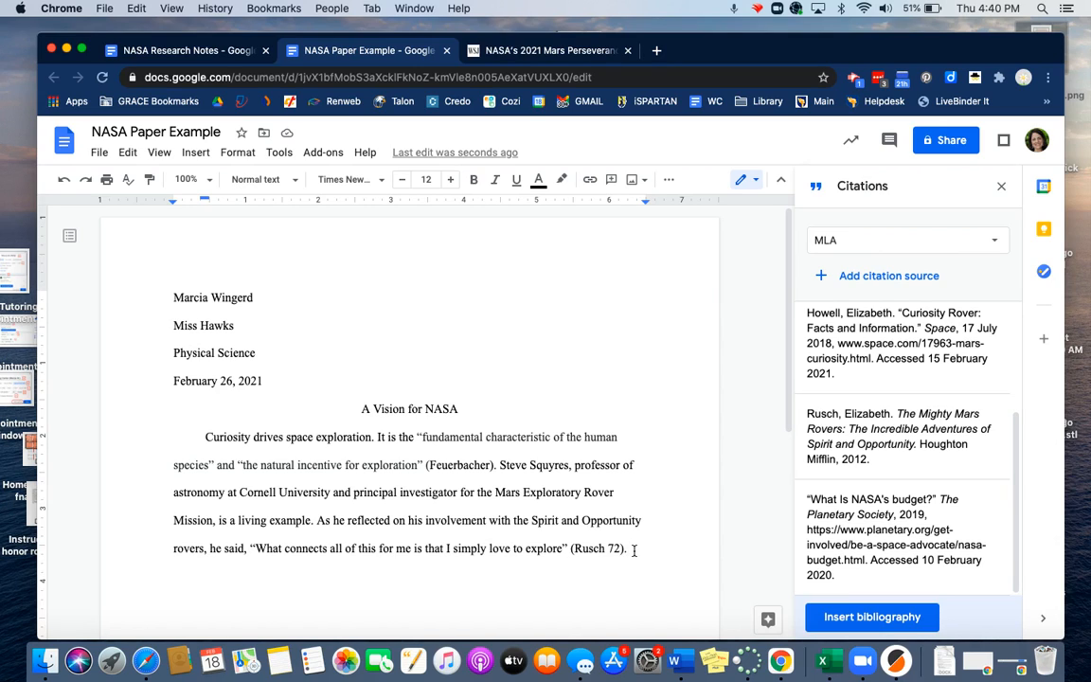
Start a new paragraph below the citation and copy the phrase "touchdown on the Red Planet" from the Wall Street Journal article
key(Return)
click(557, 54)
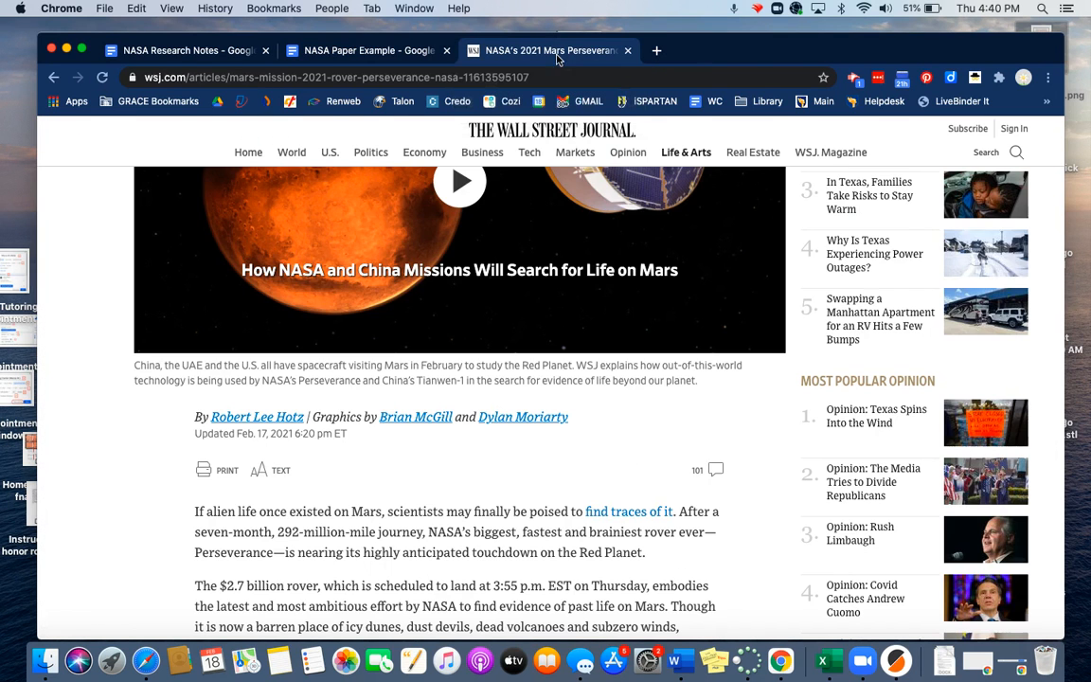
scroll(460, 401, down, 2)
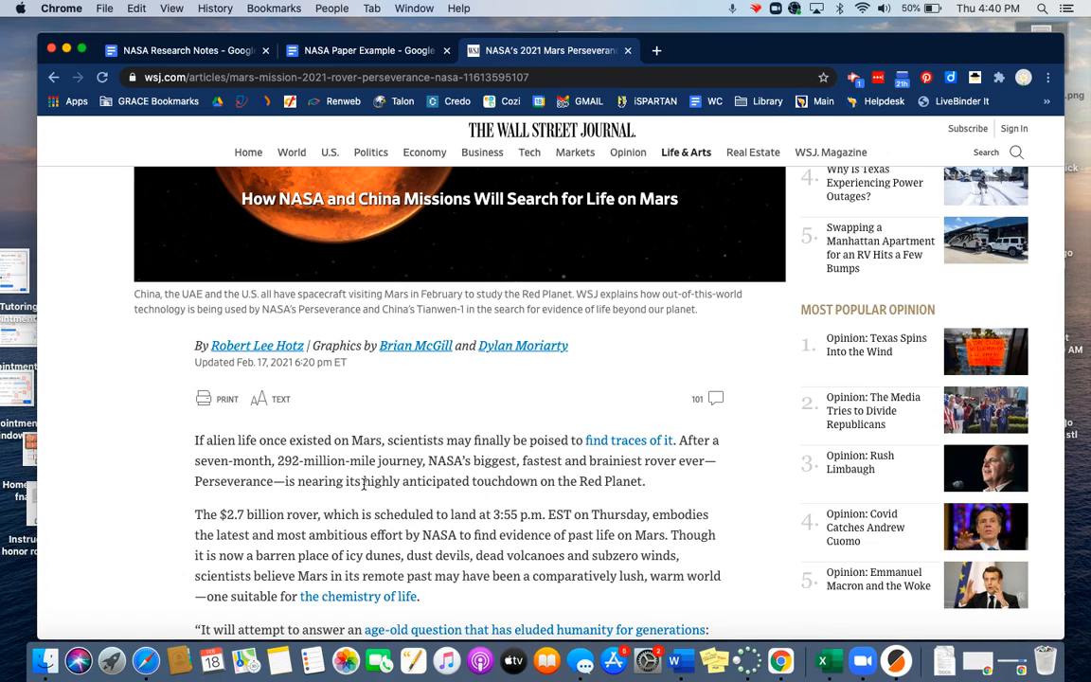
drag(472, 481, 628, 481)
key(super+c)
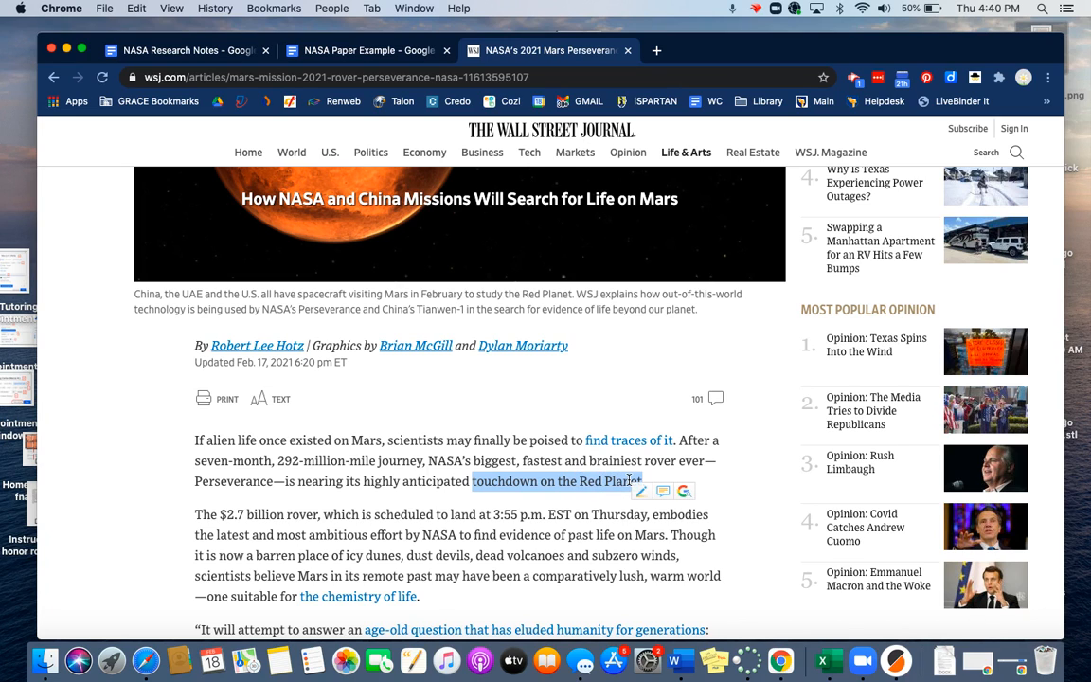
Begin the paper's new paragraph with "Scientists have looked forward to the Perseverance" and add the copied phrase without its source formatting
click(381, 53)
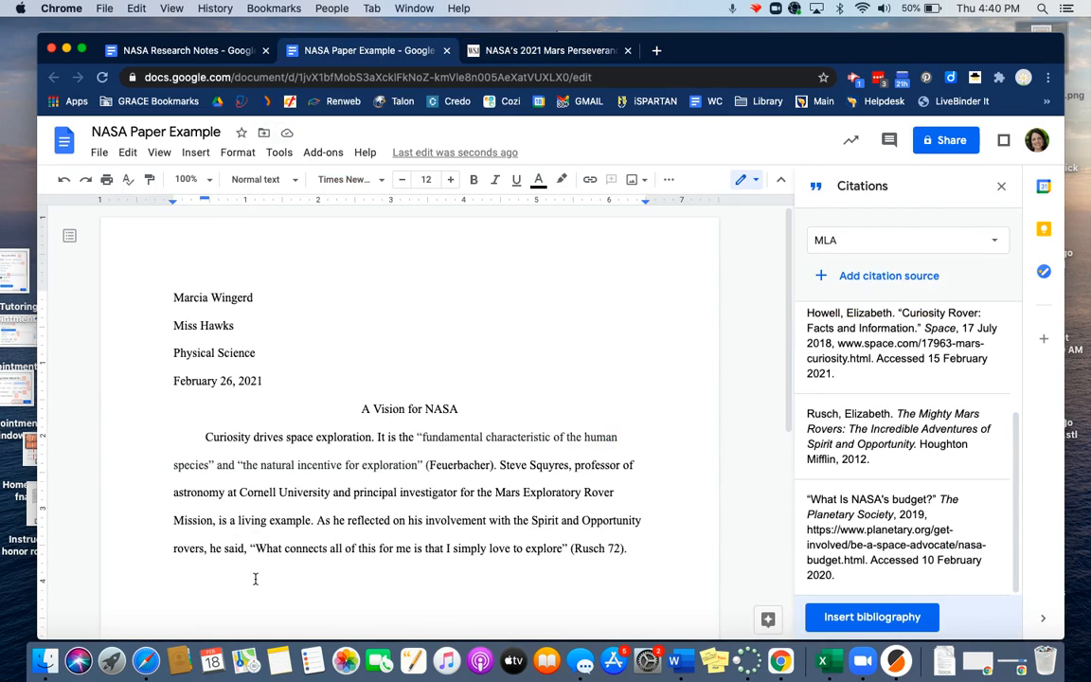
text(Scientists have looked forw)
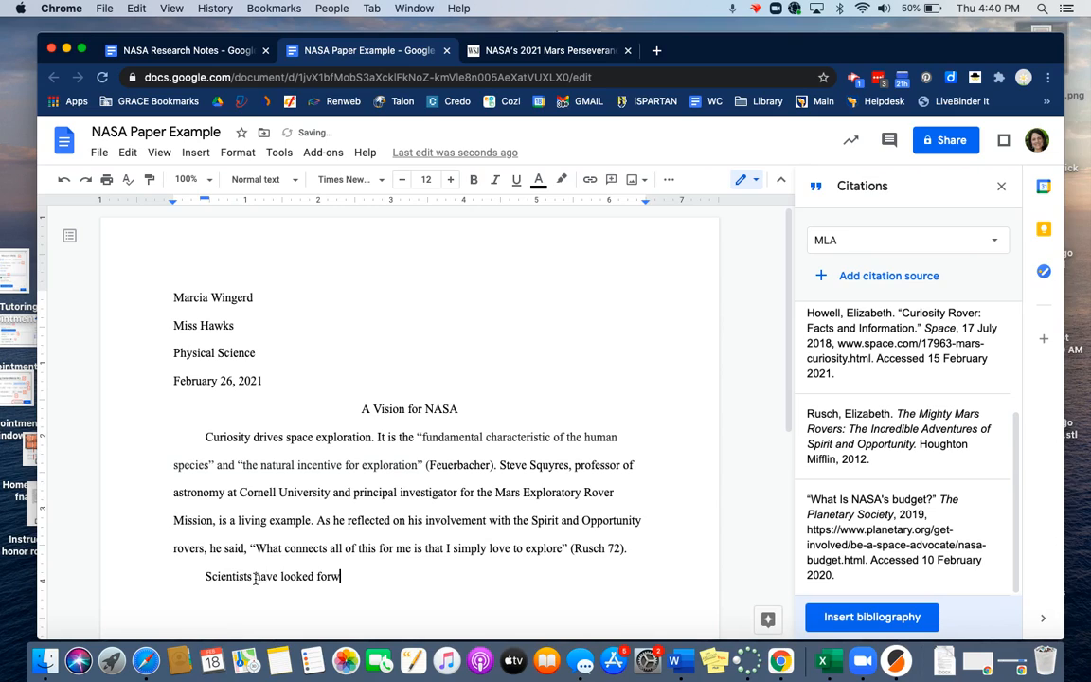
text(ard to the Perseverance)
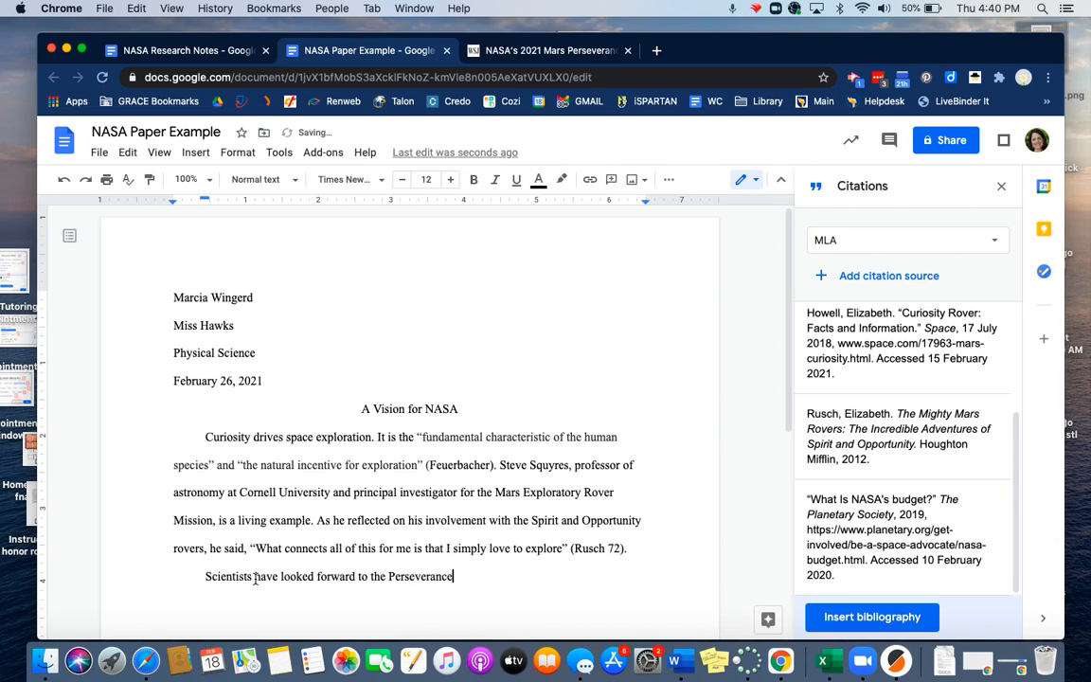
key(super+v)
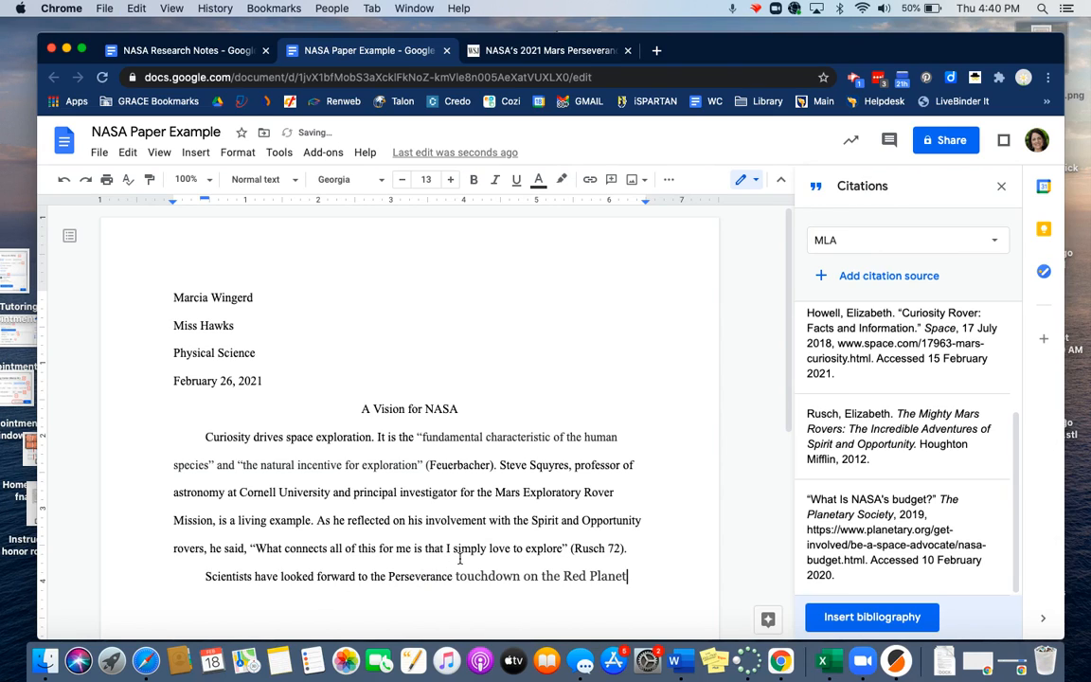
click(65, 182)
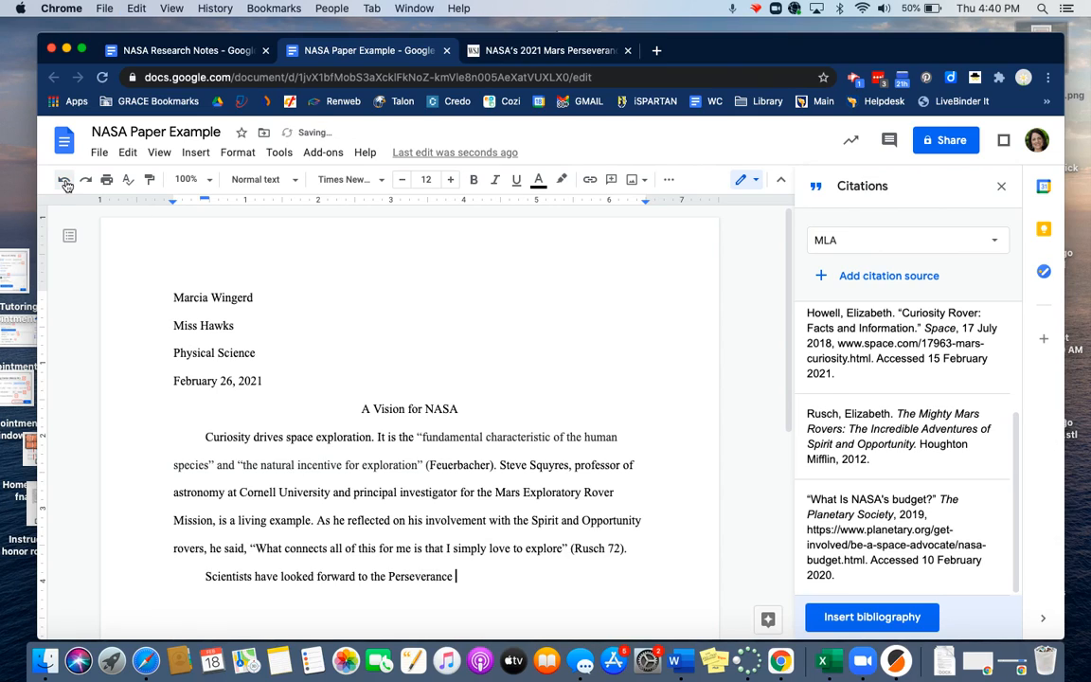
key(super+shift+v)
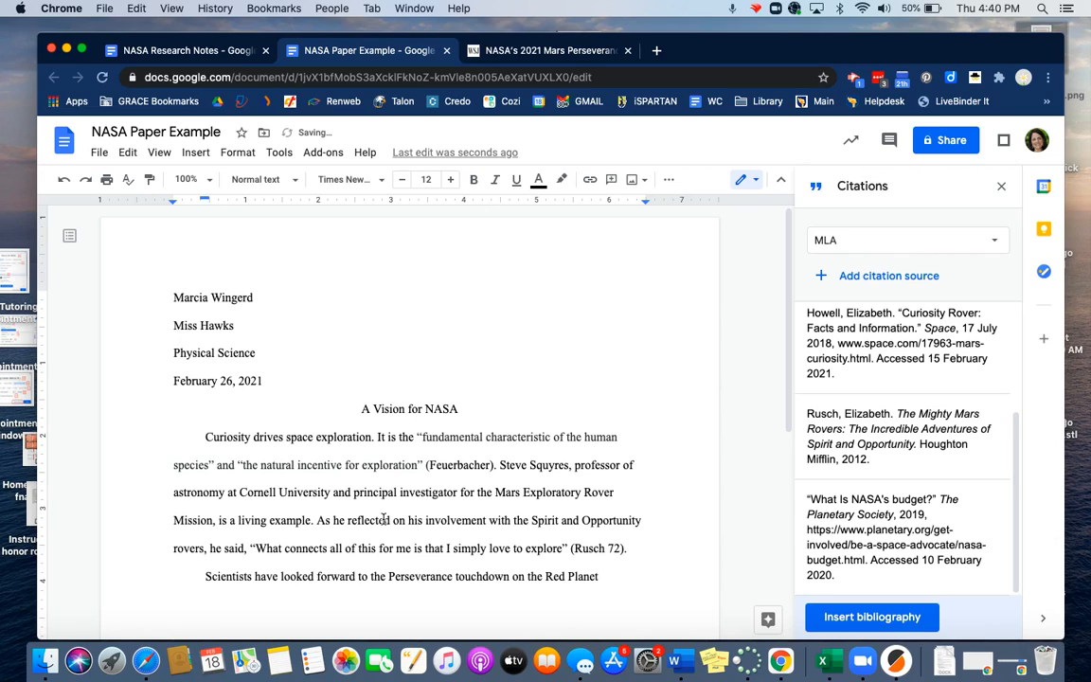
Enclose the phrase "touchdown on the Red Planet" in quotation marks
click(456, 578)
text(")
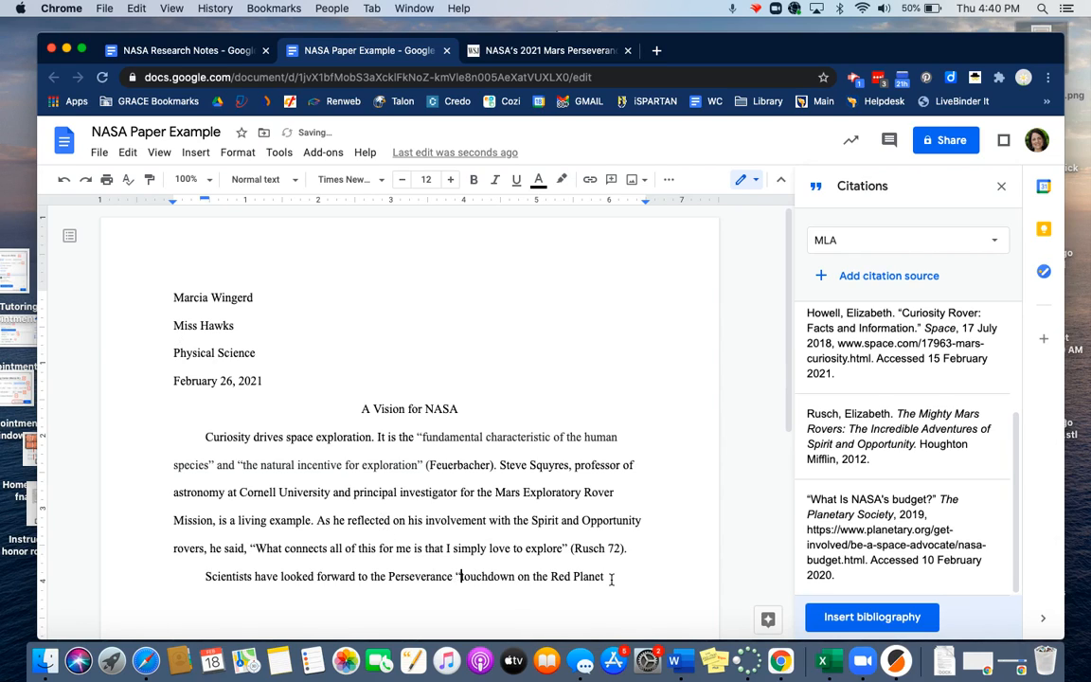
click(611, 578)
text(")
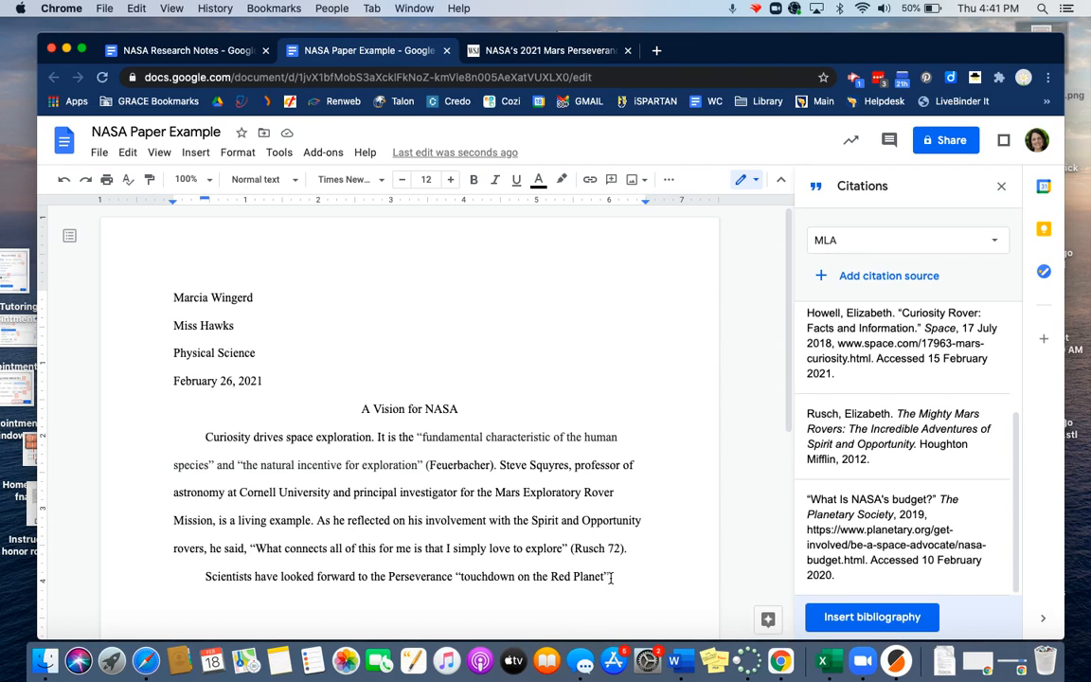
Cite the Wall Street Journal source after the quoted phrase and end the sentence with a period
scroll(826, 473, up, 3)
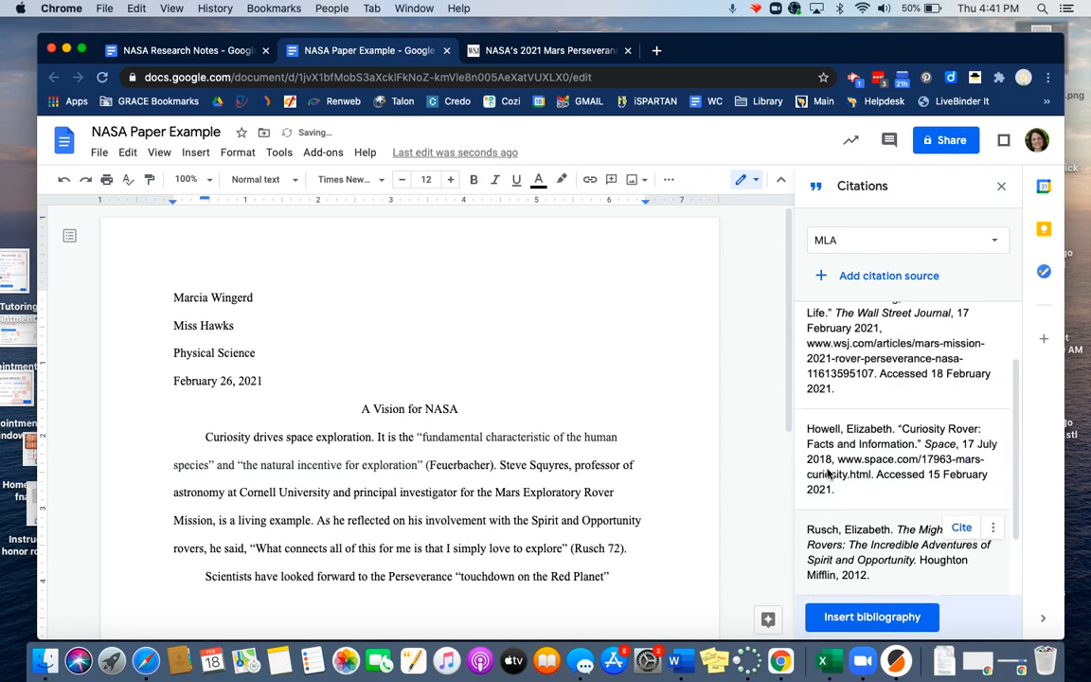
mouse_move(897, 331)
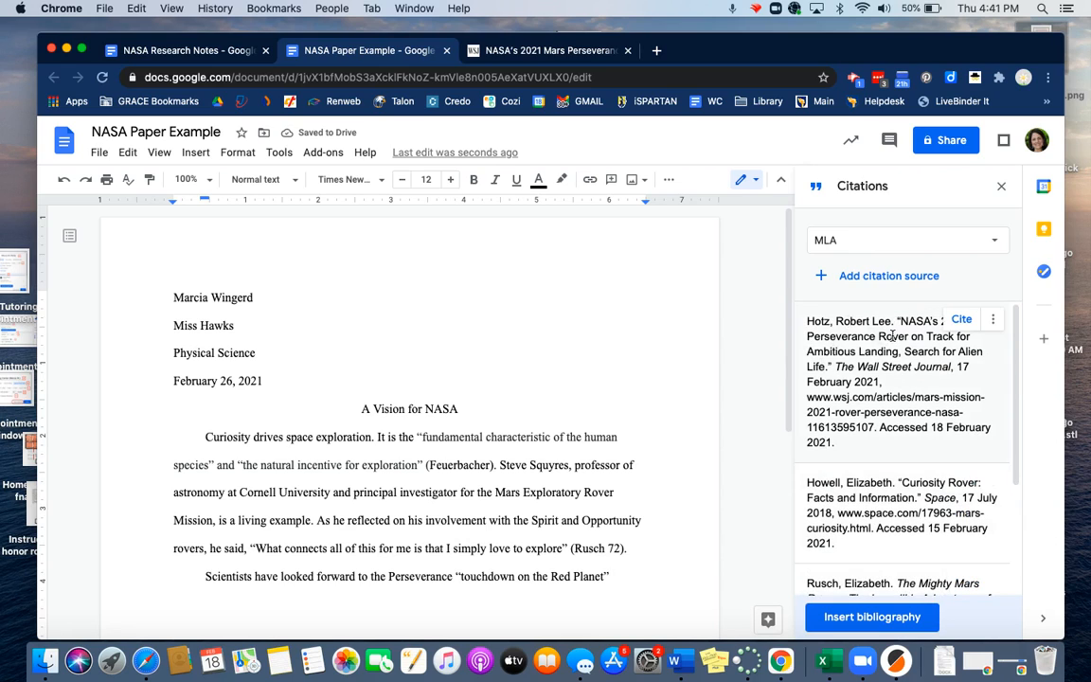
click(961, 319)
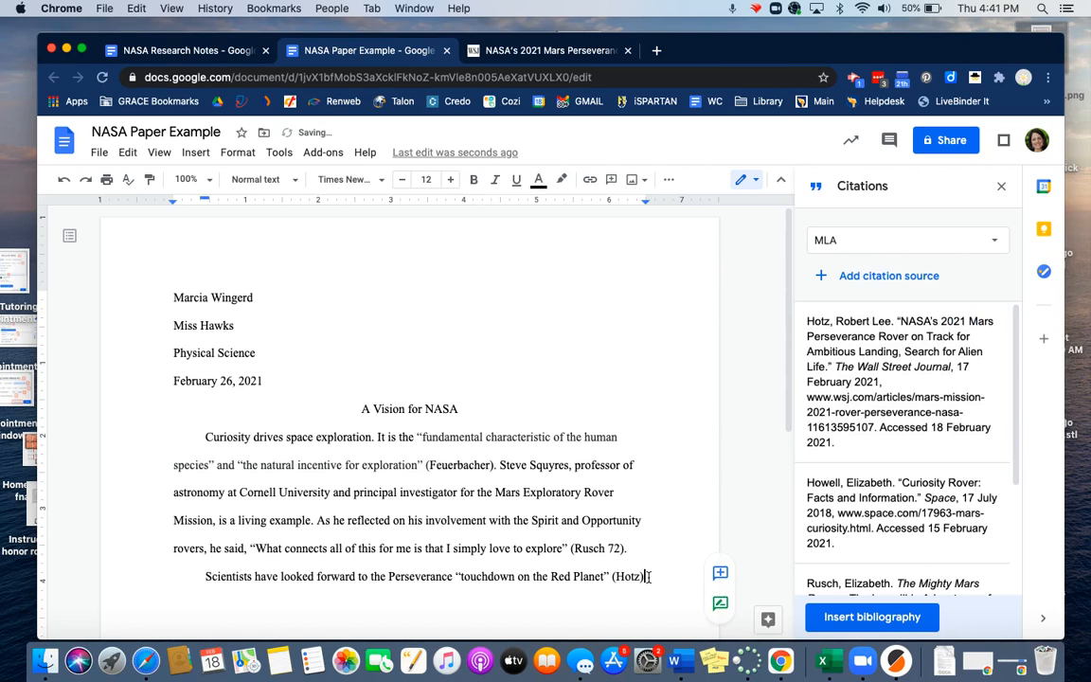
text(.)
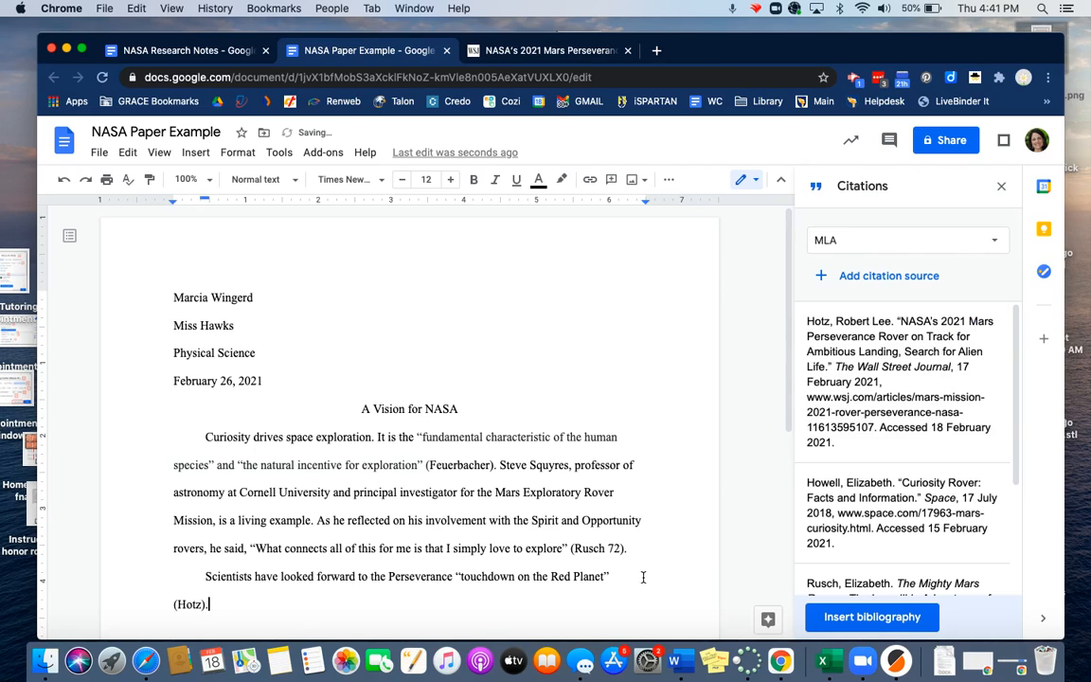
Add a new line after the last paragraph and insert a page break there
scroll(239, 592, down, 1)
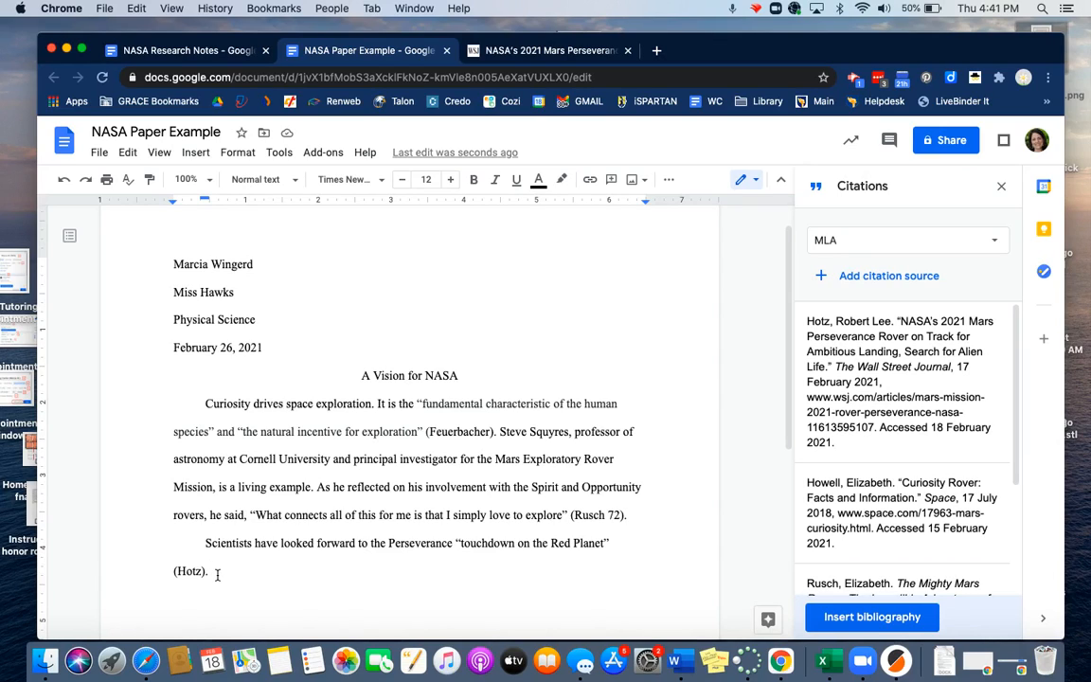
key(Return)
click(199, 152)
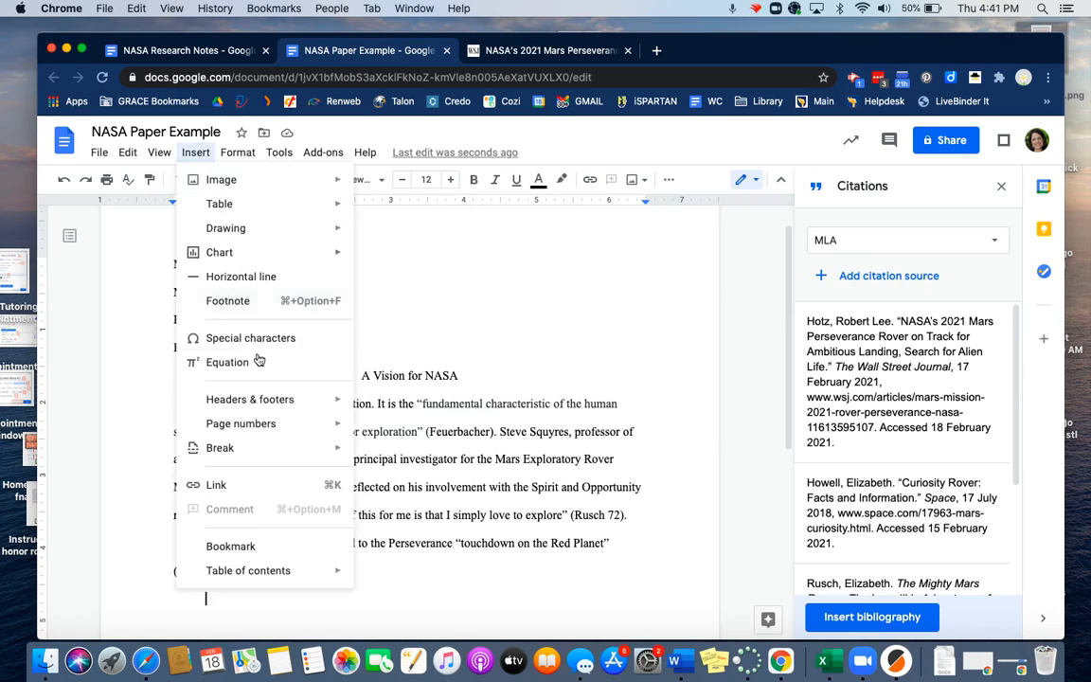
mouse_move(268, 446)
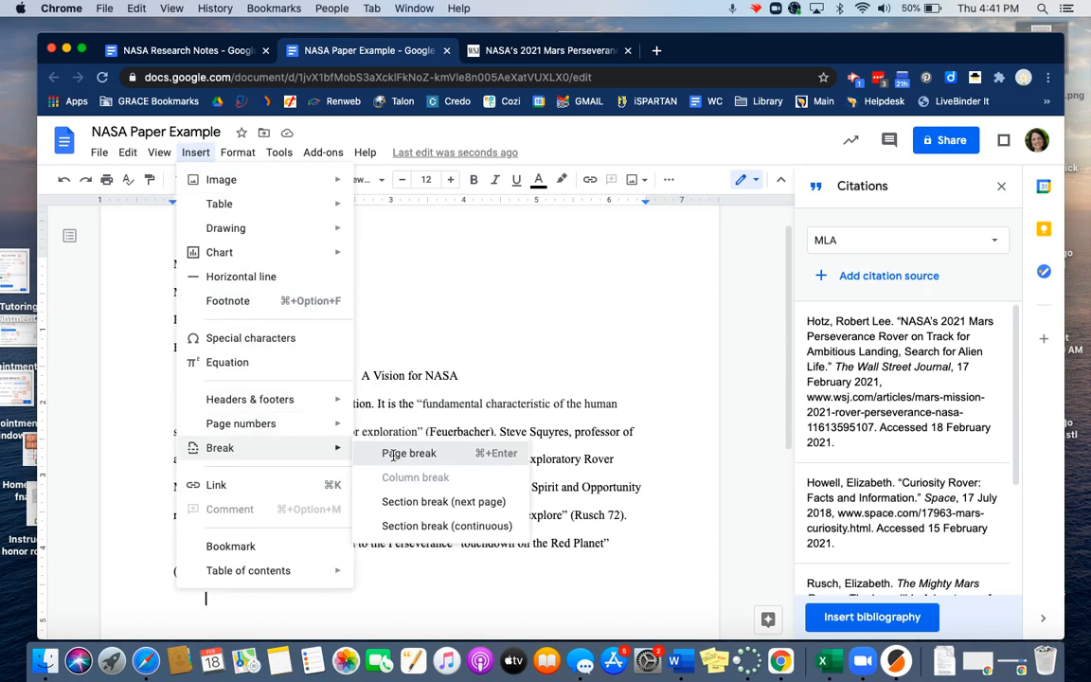
click(394, 457)
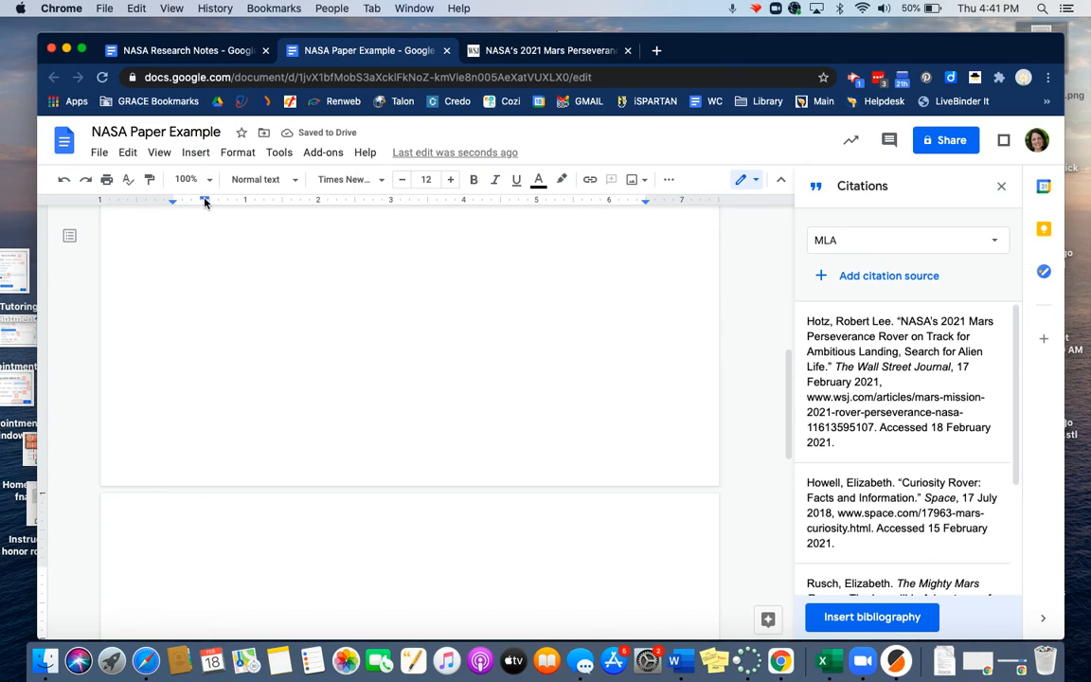
Remove the first-line indent on the new page, insert the bibliography there and look through its entries
drag(174, 201, 174, 204)
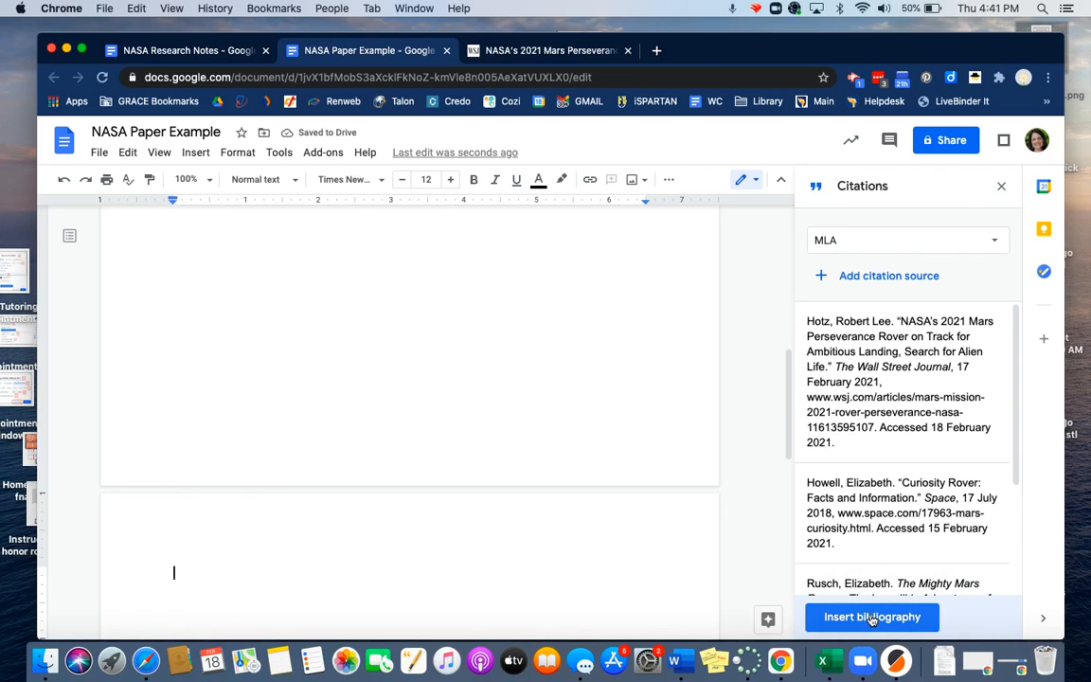
click(871, 616)
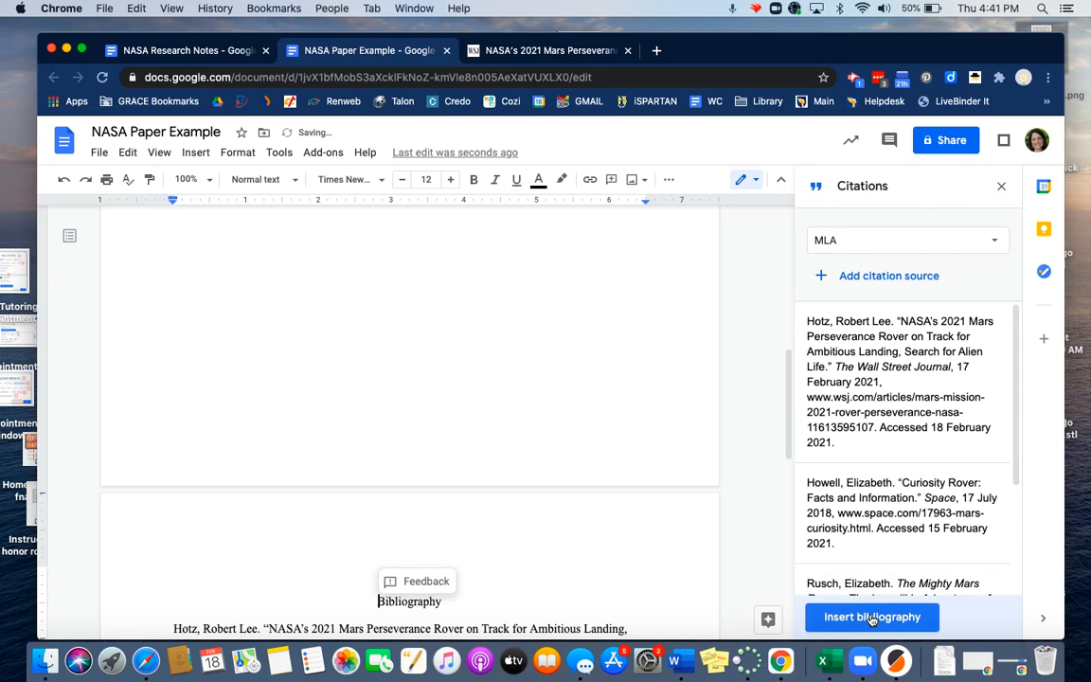
scroll(623, 575, down, 5)
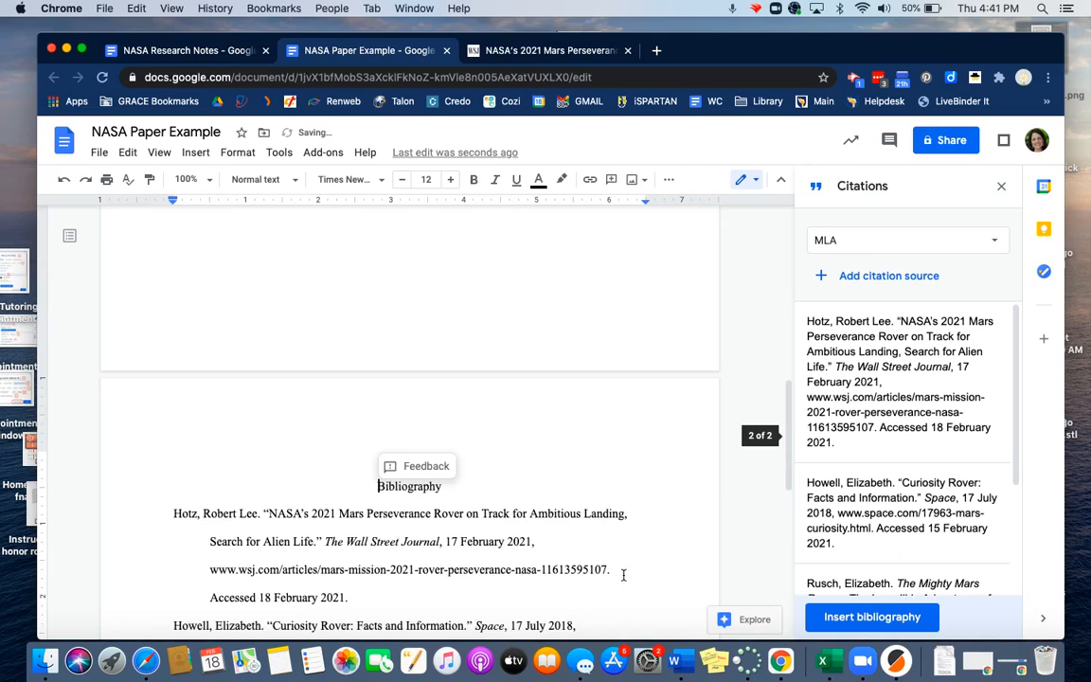
scroll(623, 568, up, 2)
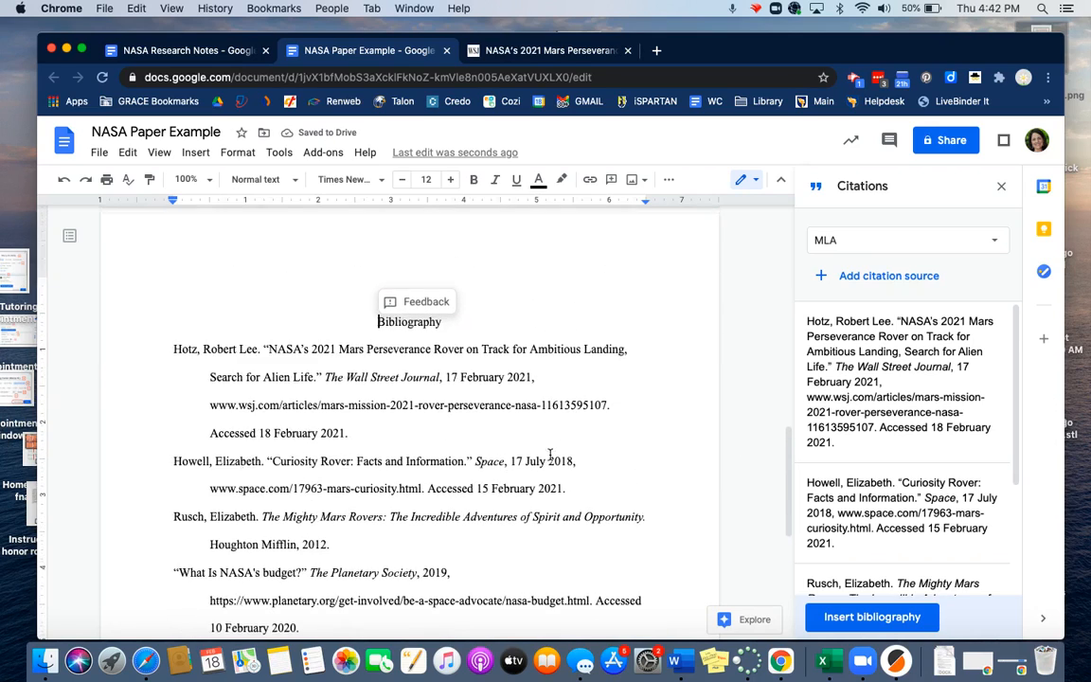
scroll(549, 455, up, 5)
scroll(550, 456, down, 8)
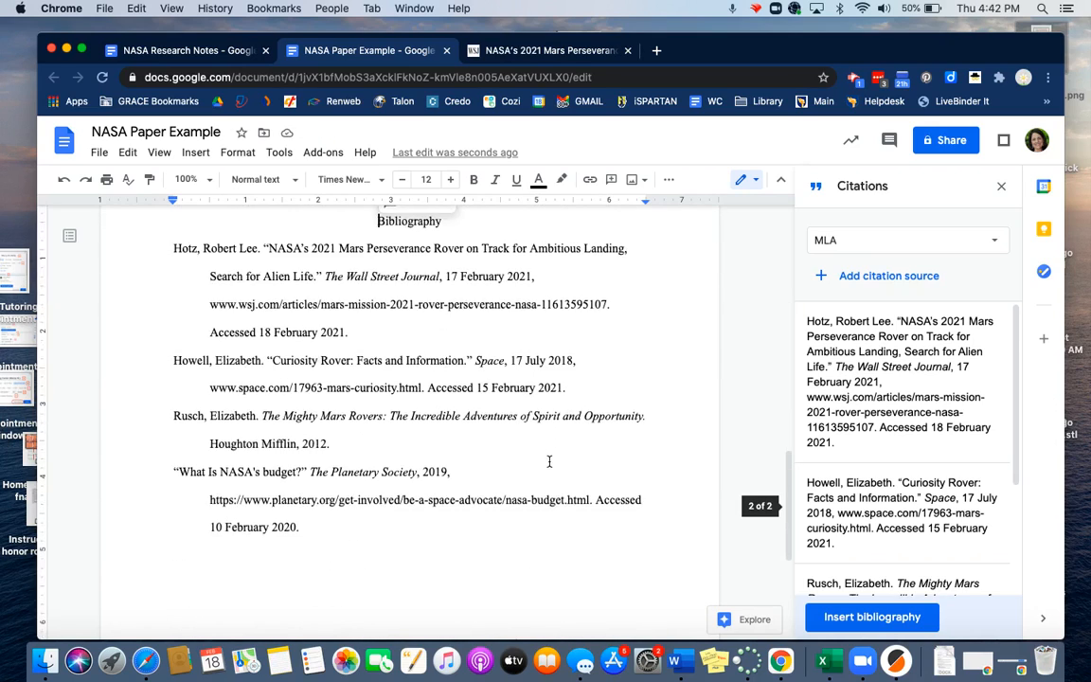
Replace the "Bibliography" heading with "Works Cited" and look over the source list in the Citations tool
scroll(550, 458, up, 2)
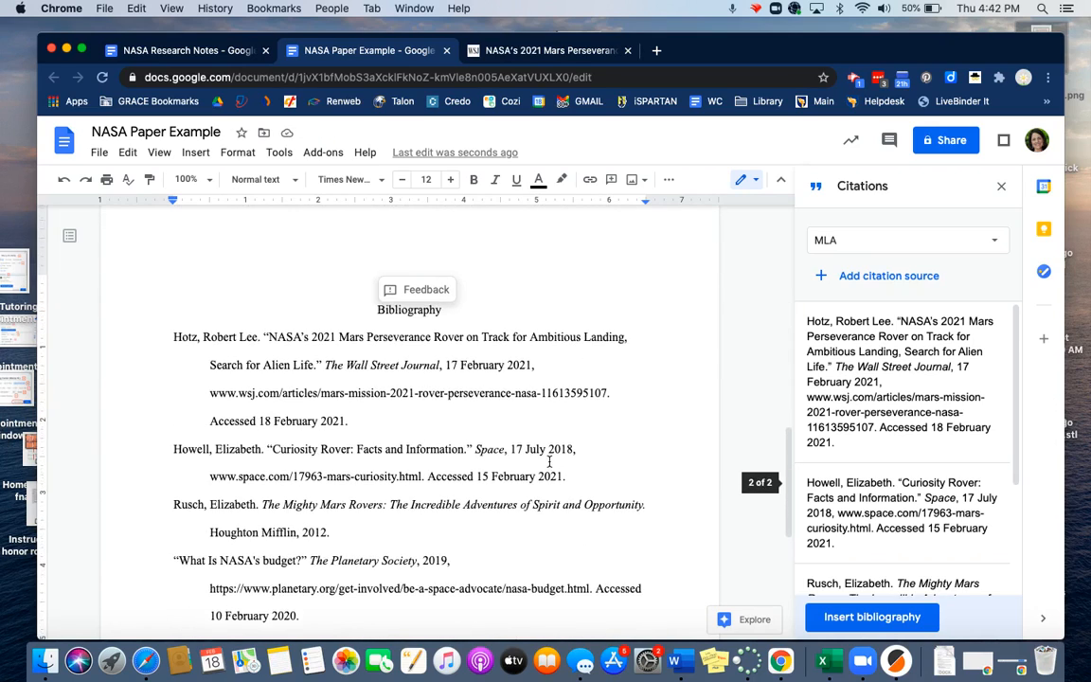
double_click(410, 315)
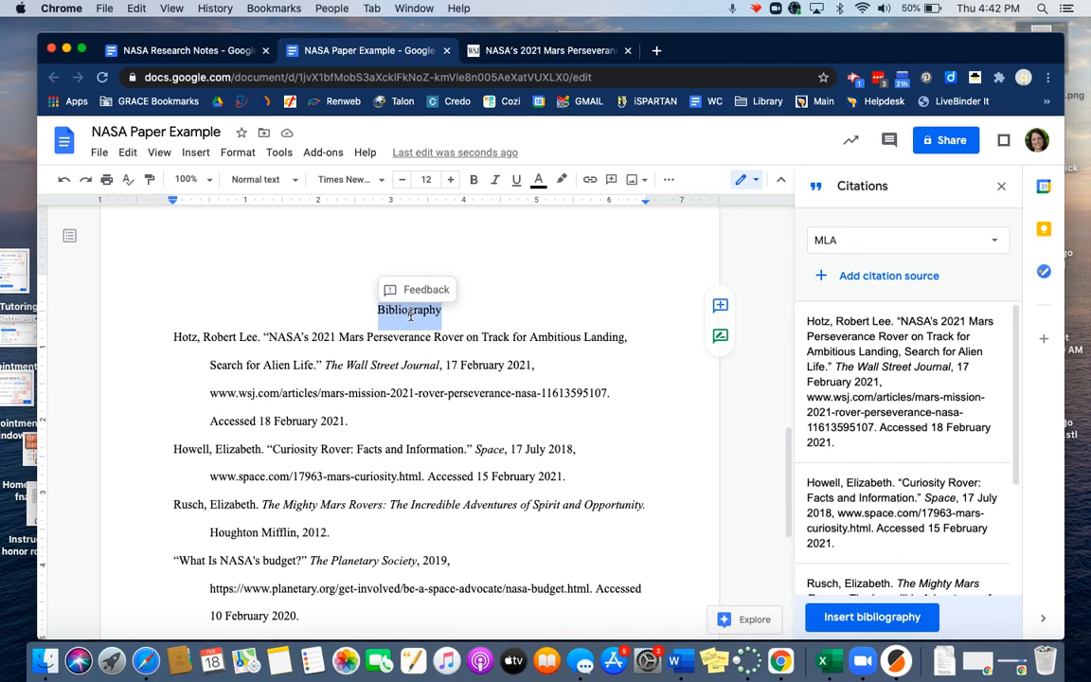
text(Works)
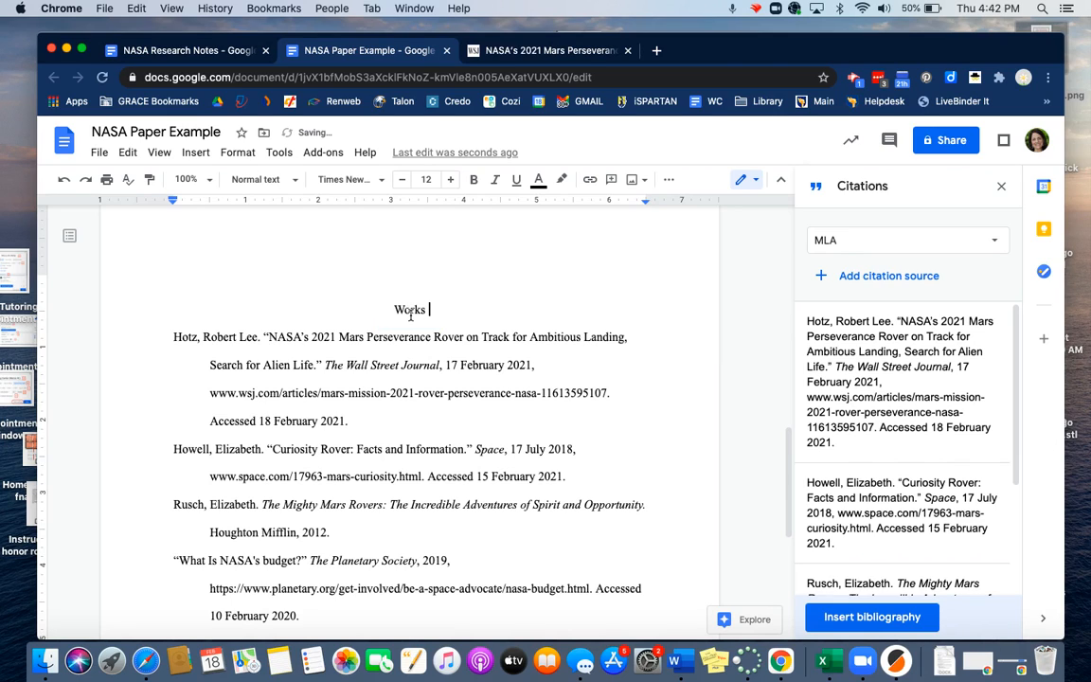
text( Cited)
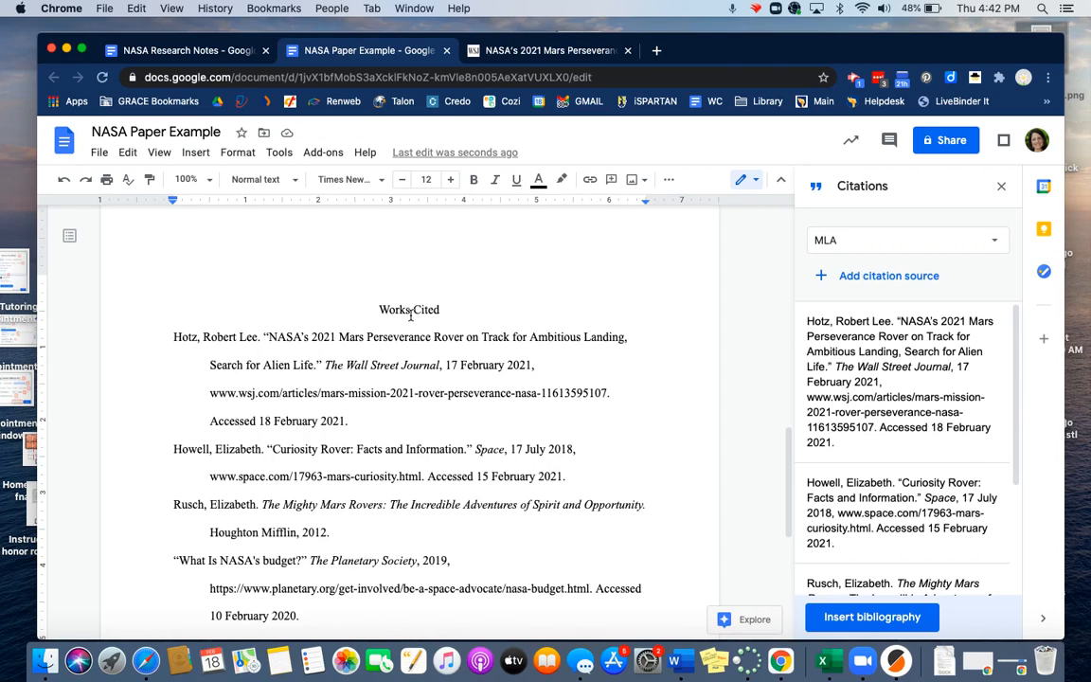
mouse_move(915, 366)
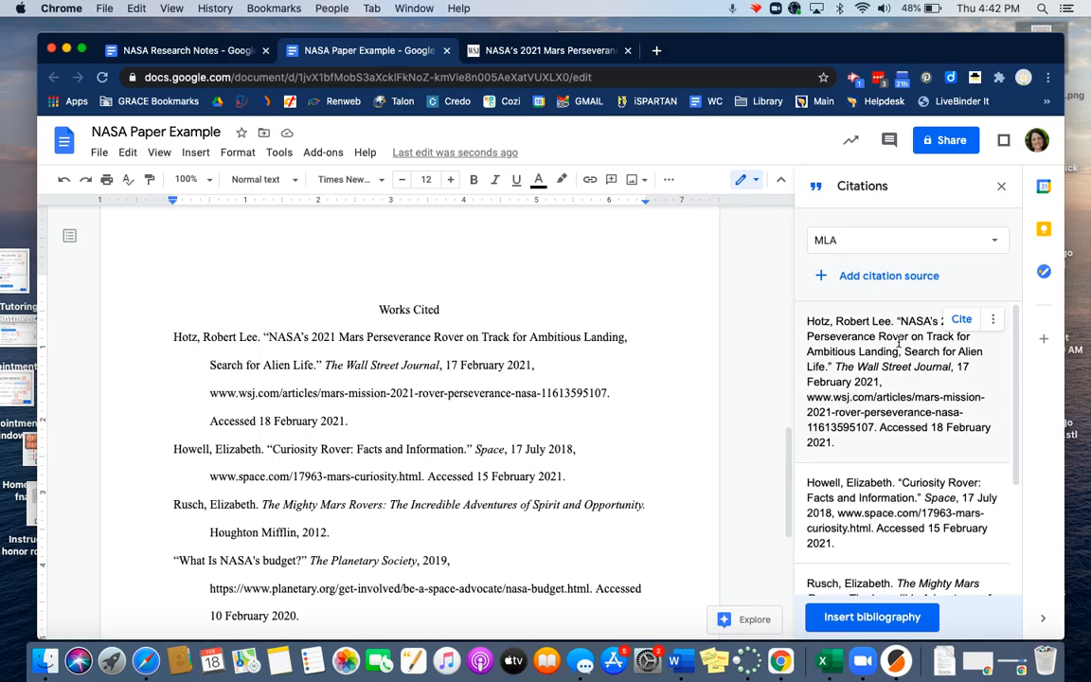
scroll(900, 347, down, 3)
scroll(902, 348, up, 3)
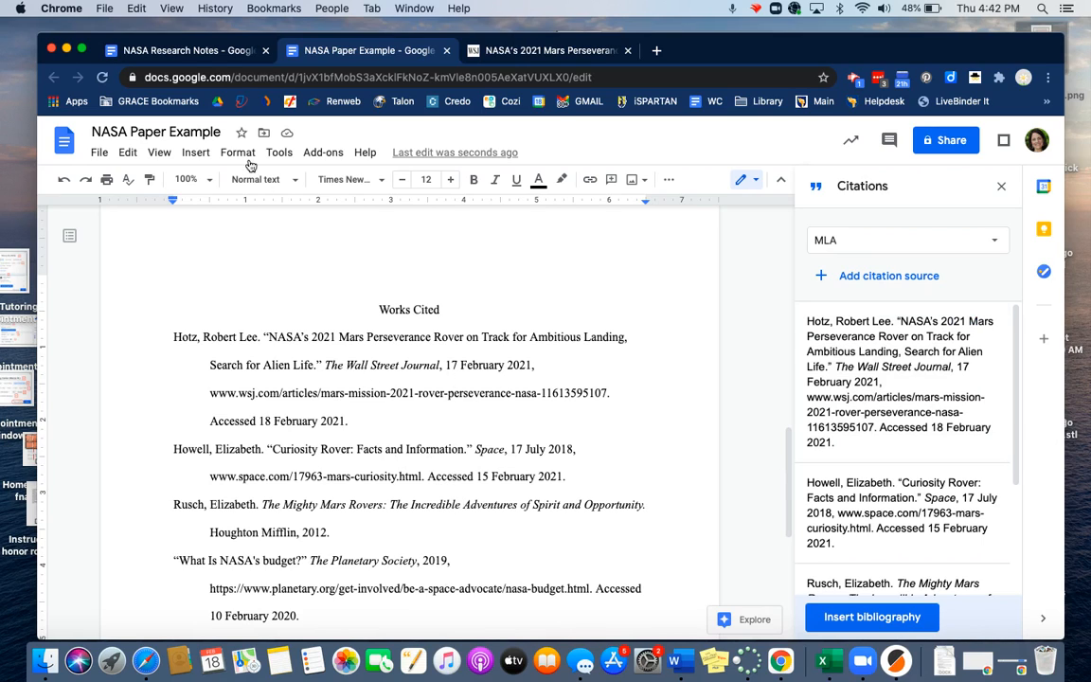
Copy the full "Space Debris" Science Encyclopedia citation under Point 2 in the NASA Research Notes document
click(199, 55)
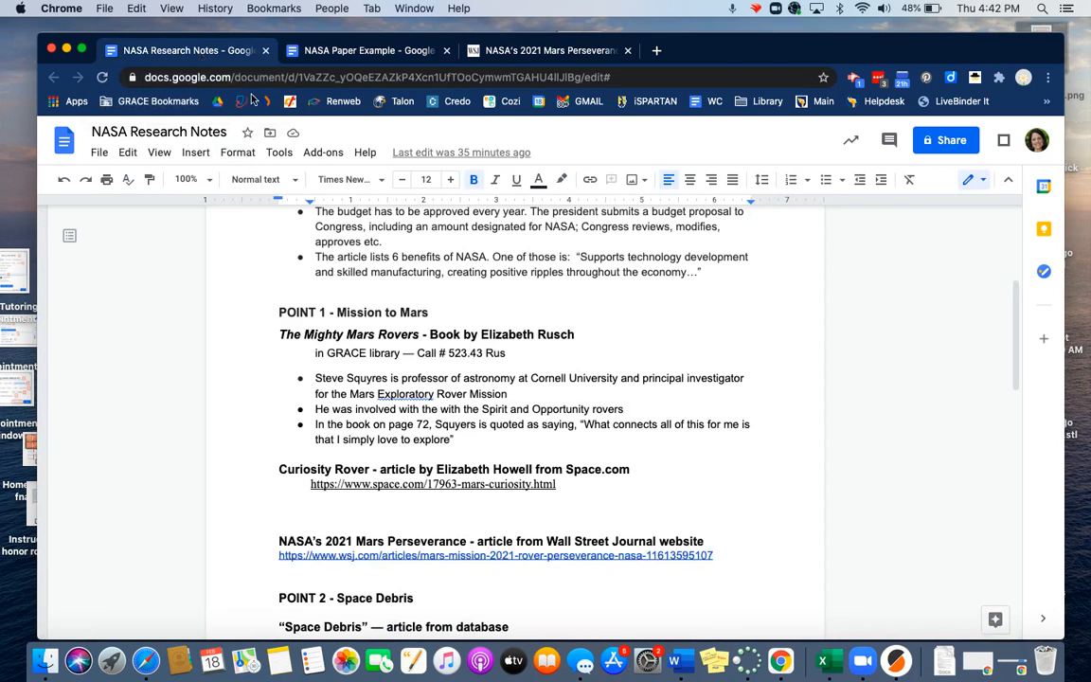
scroll(429, 339, down, 1)
scroll(429, 339, up, 1)
scroll(429, 339, down, 5)
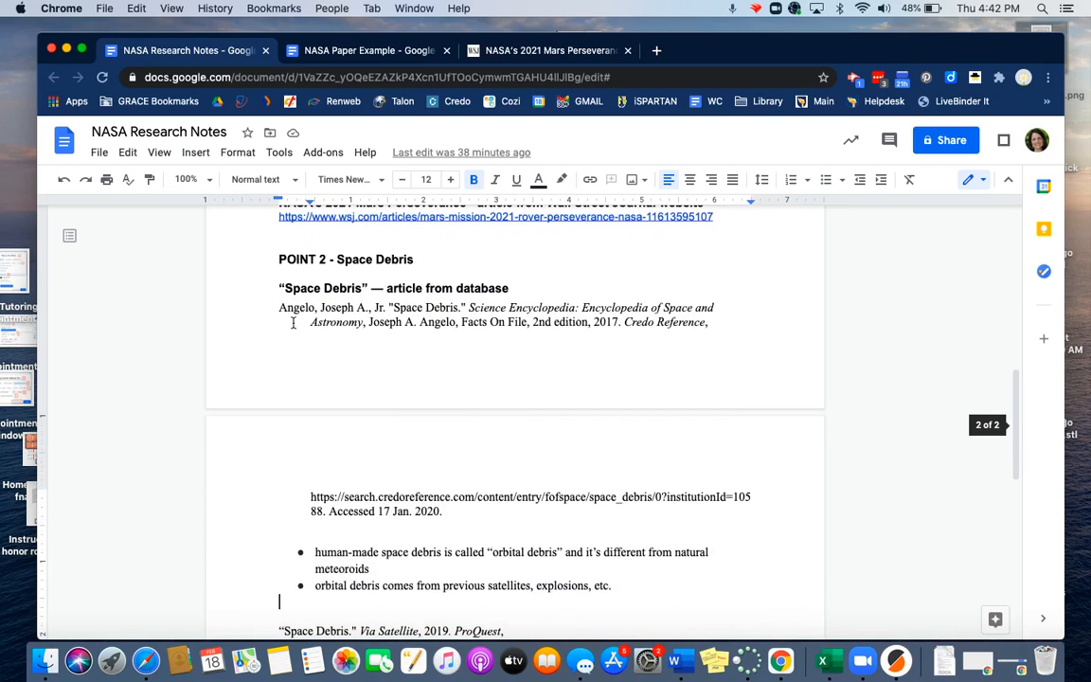
drag(274, 311, 447, 515)
key(cmd+c)
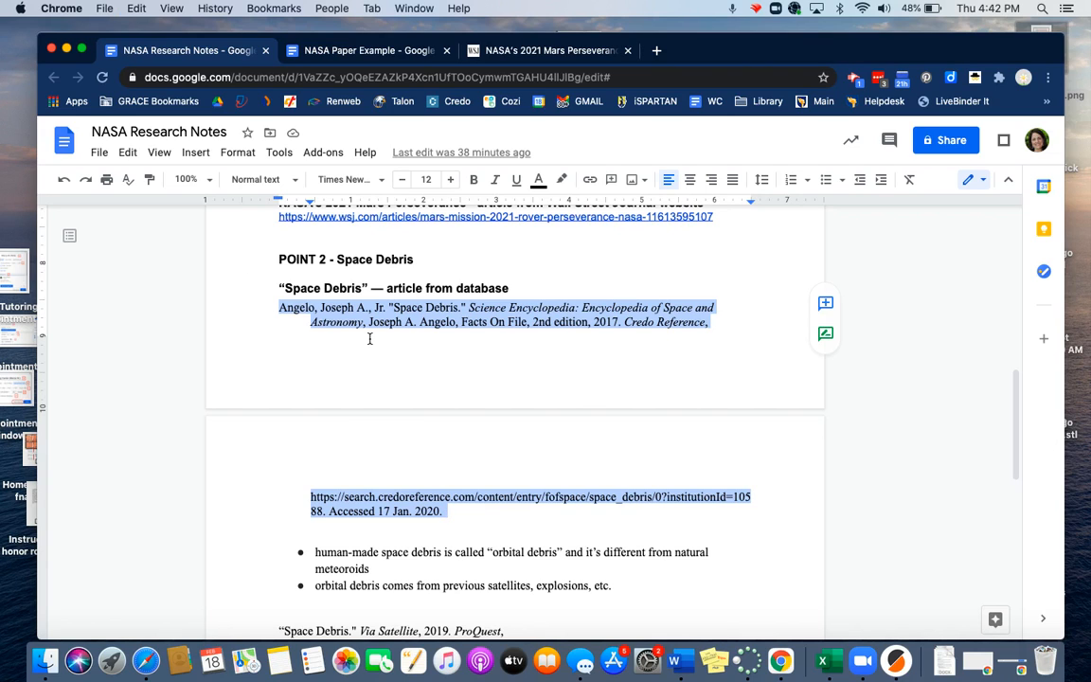
Add a new line above the first Works Cited entry in the NASA Paper Example and paste the copied citation there
click(388, 53)
scroll(183, 347, down, 2)
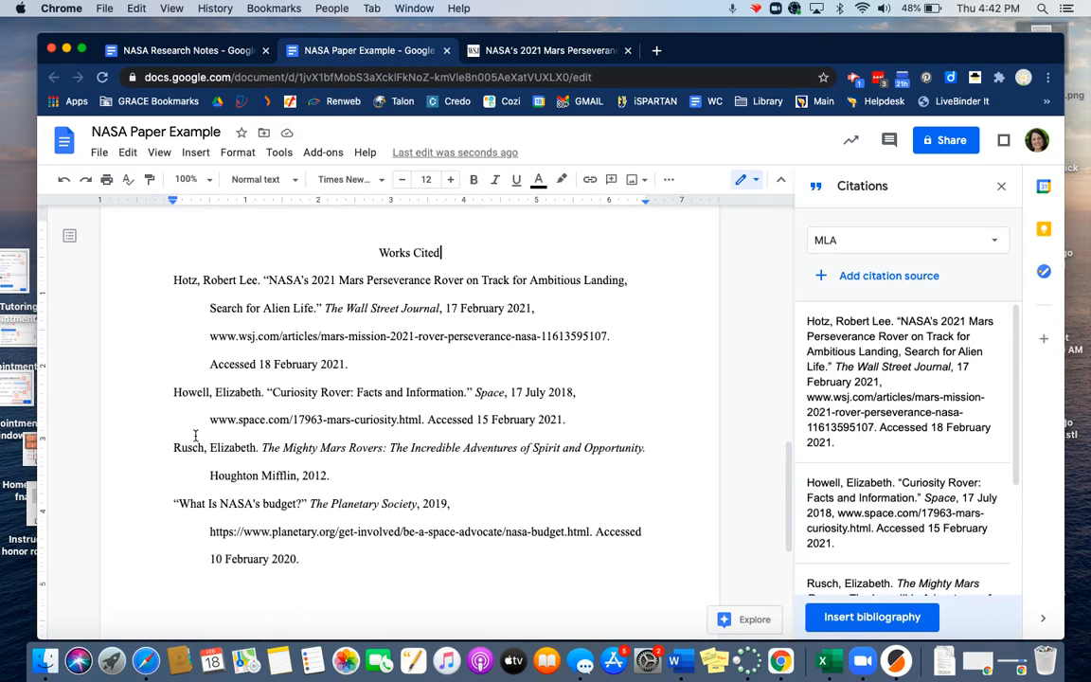
click(142, 316)
key(Return)
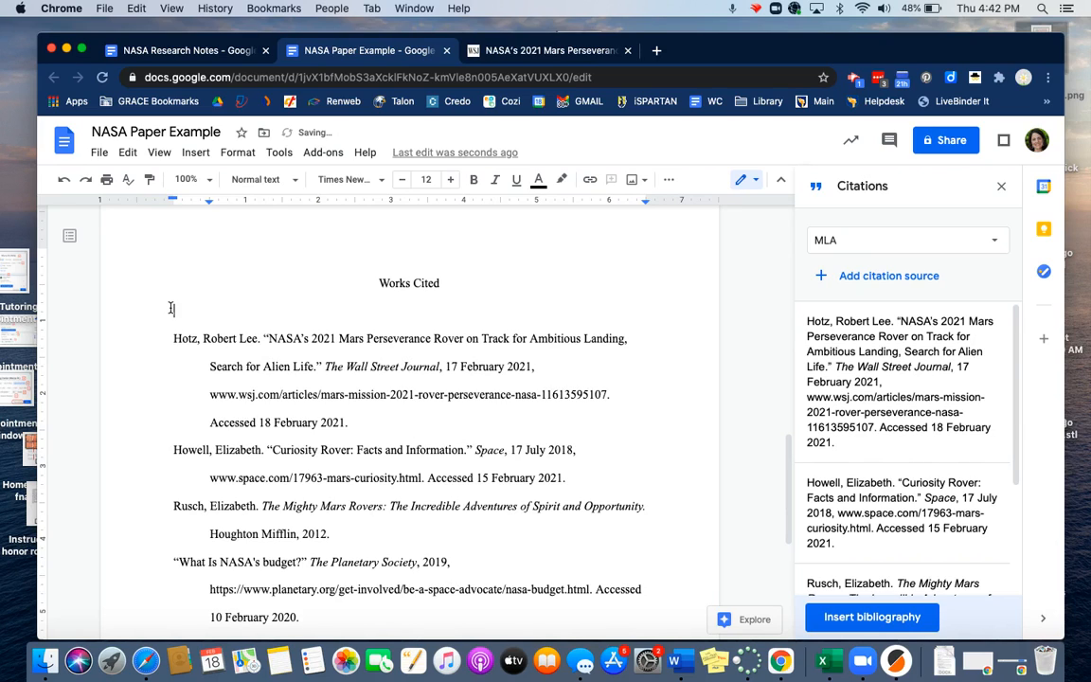
key(cmd+v)
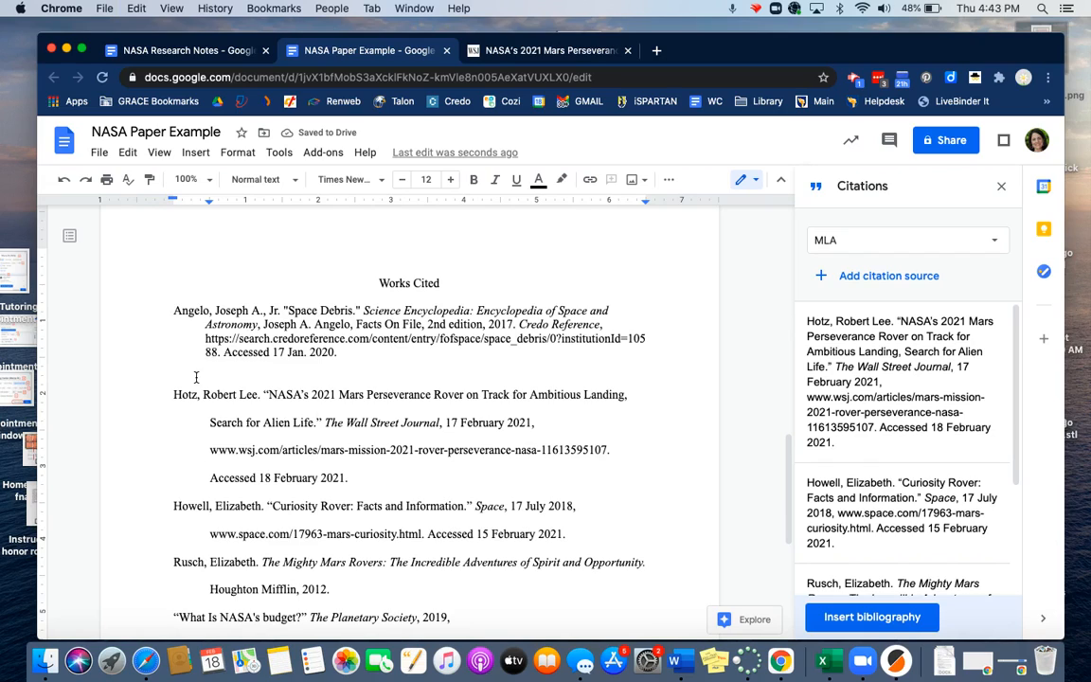
Apply double line spacing to the pasted "Space Debris" entry and remove the blank line below it
drag(168, 311, 343, 354)
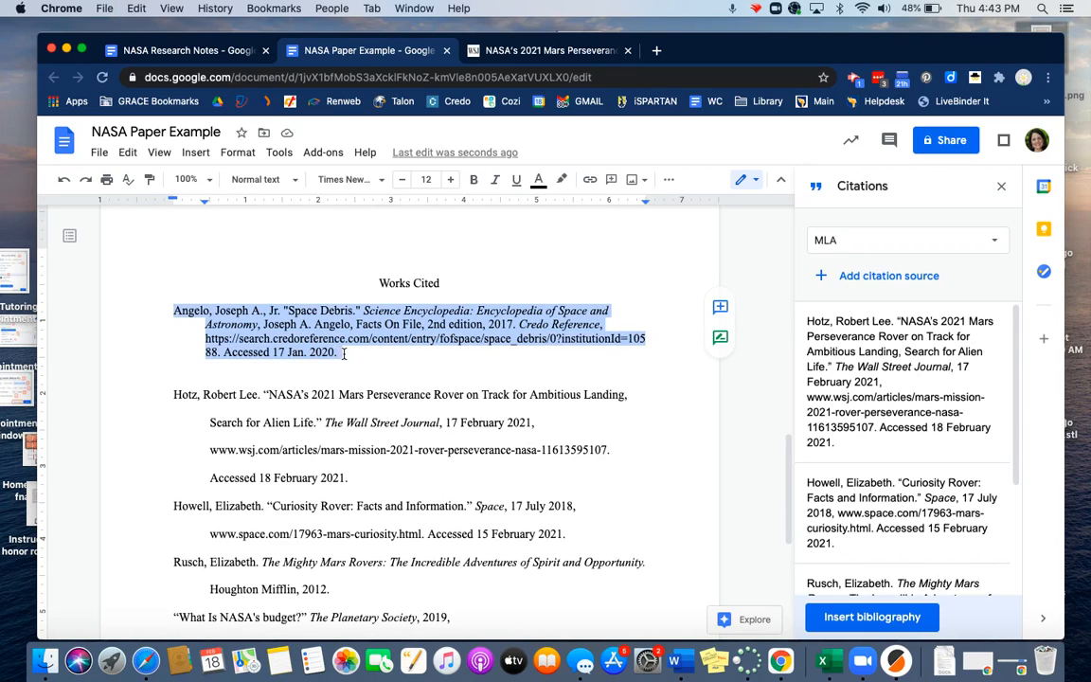
click(237, 153)
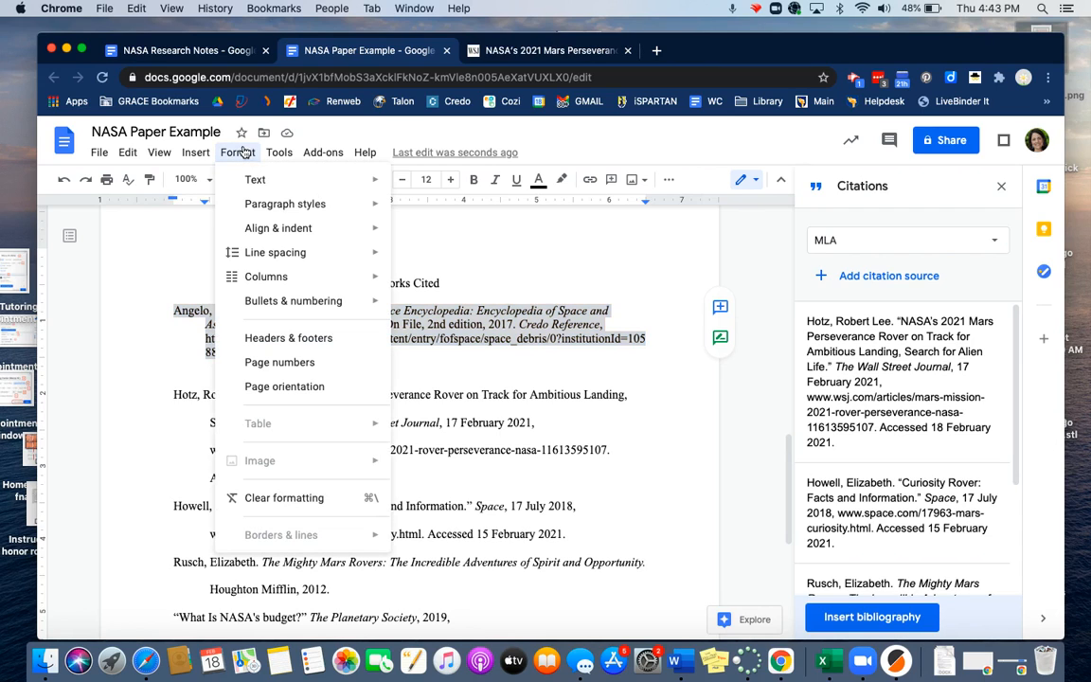
mouse_move(273, 251)
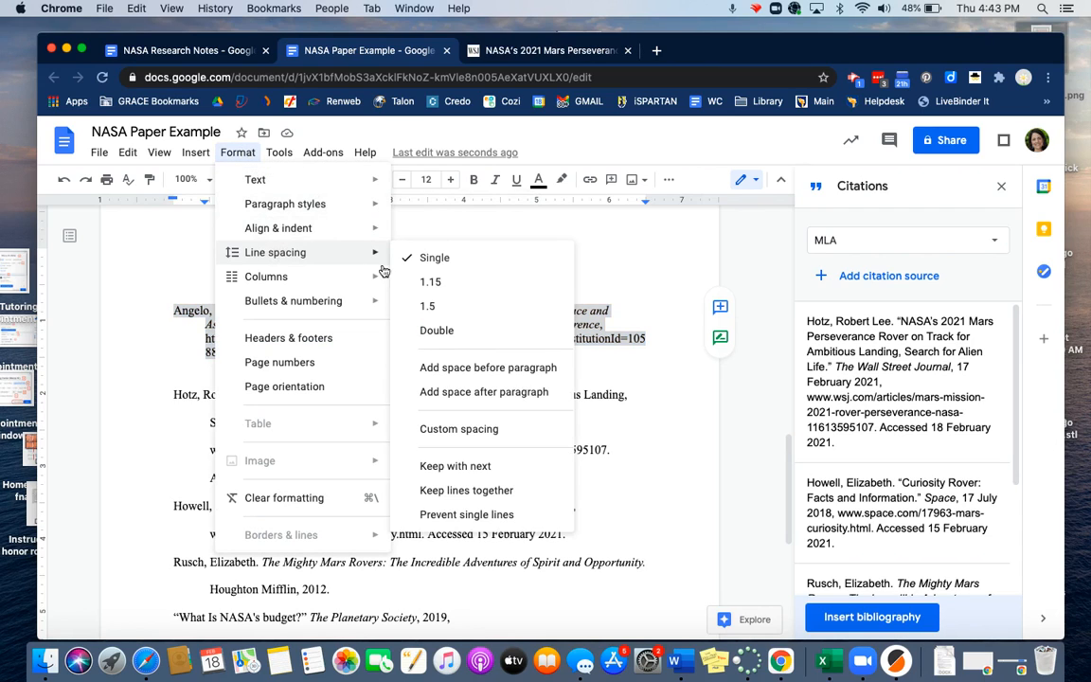
click(440, 330)
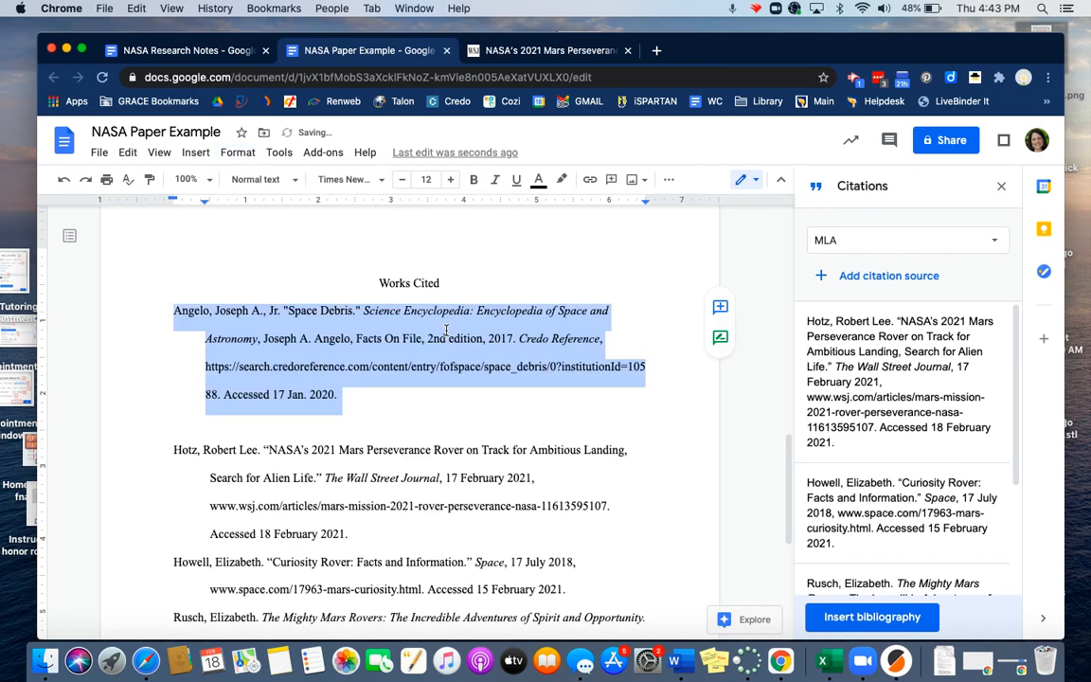
click(229, 422)
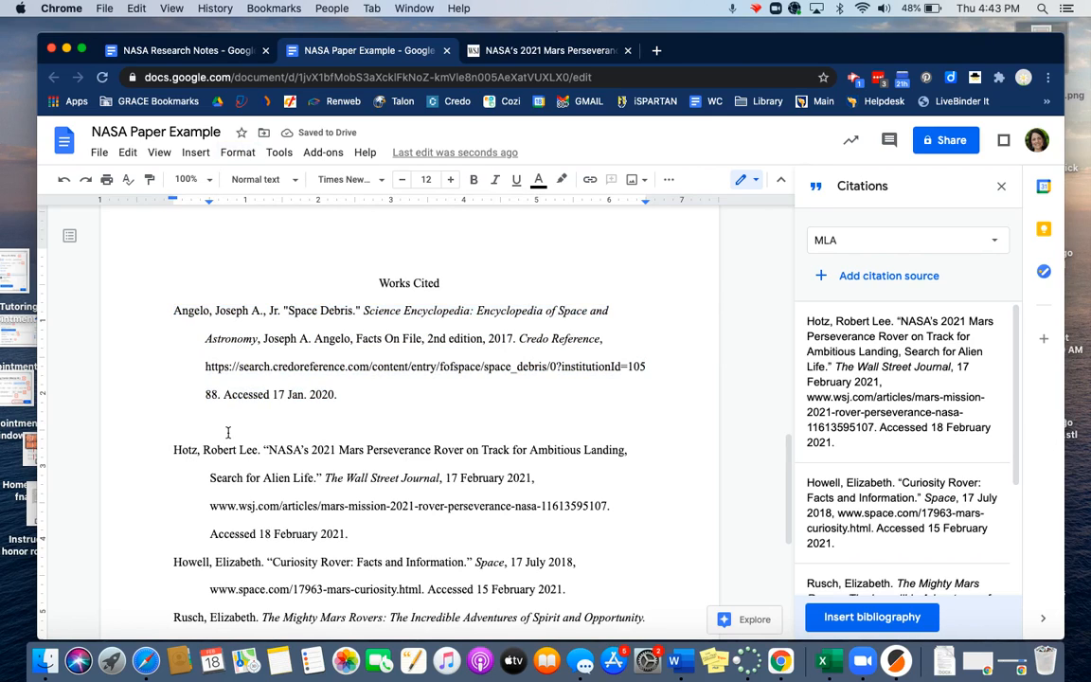
key(BackSpace)
key(BackSpace)
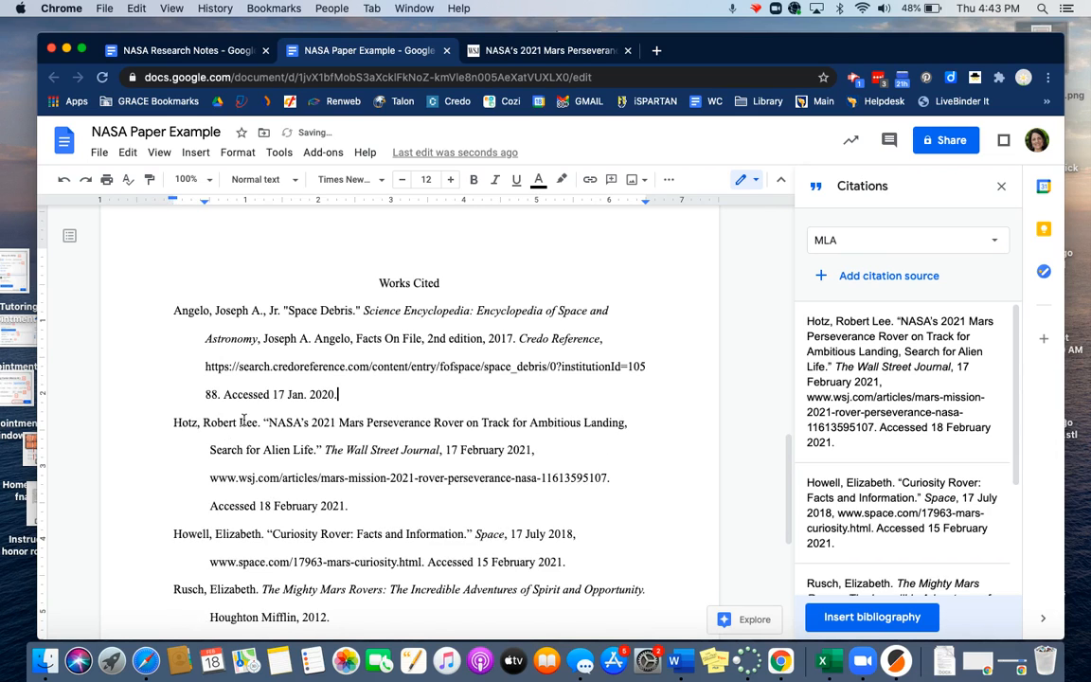
scroll(278, 401, down, 1)
scroll(280, 338, up, 1)
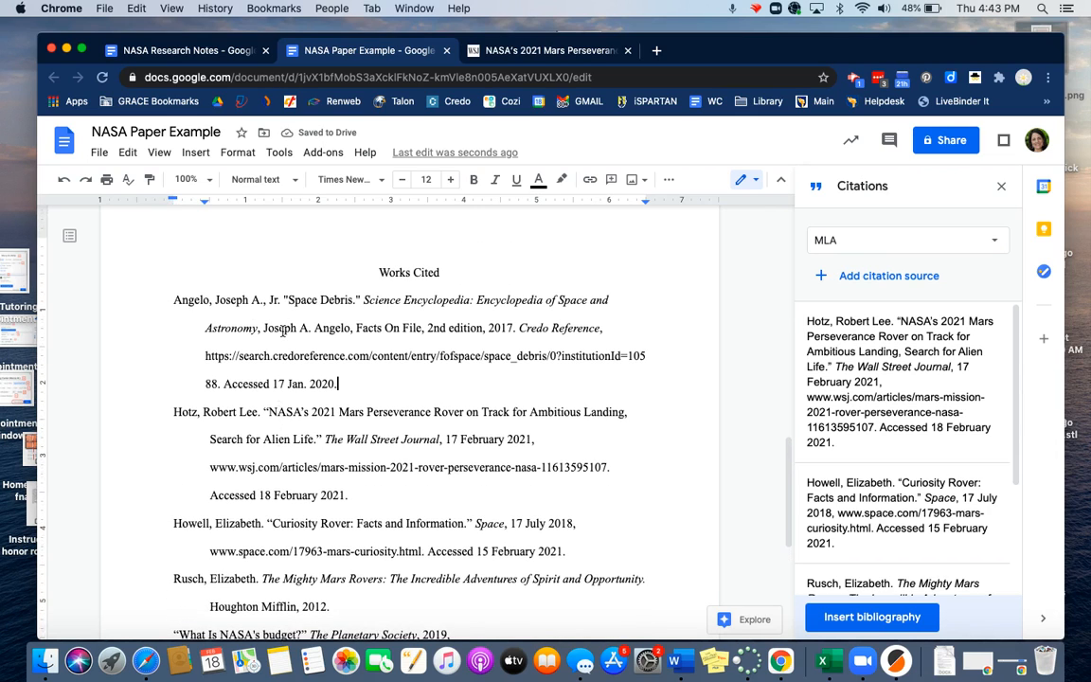
scroll(282, 329, down, 1)
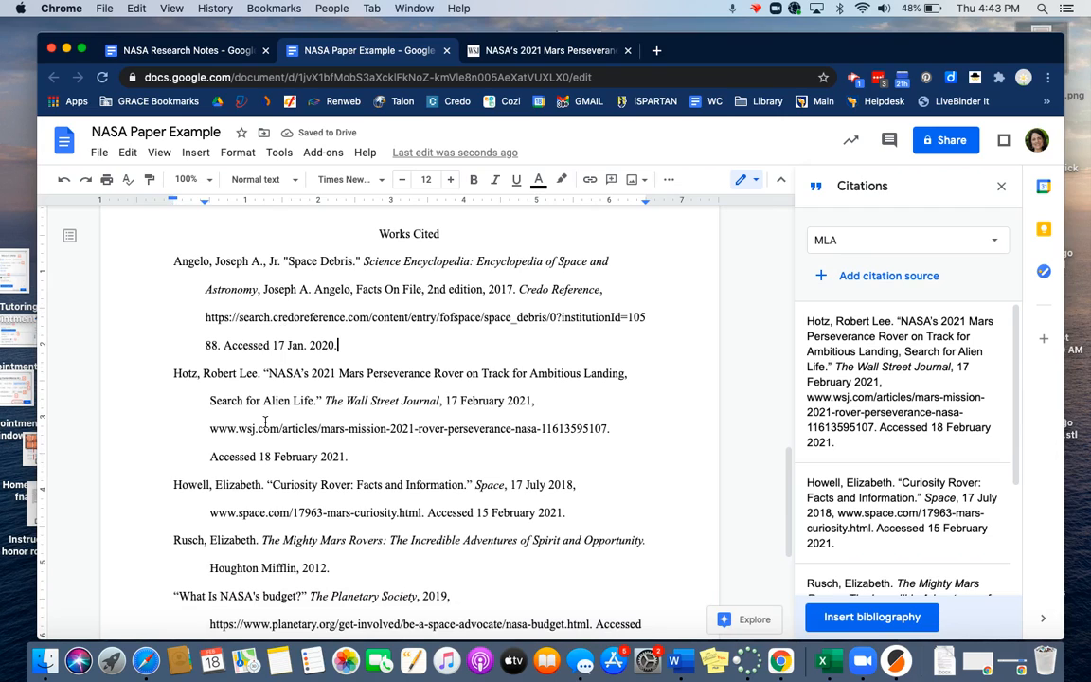
scroll(382, 522, up, 1)
scroll(382, 522, up, 2)
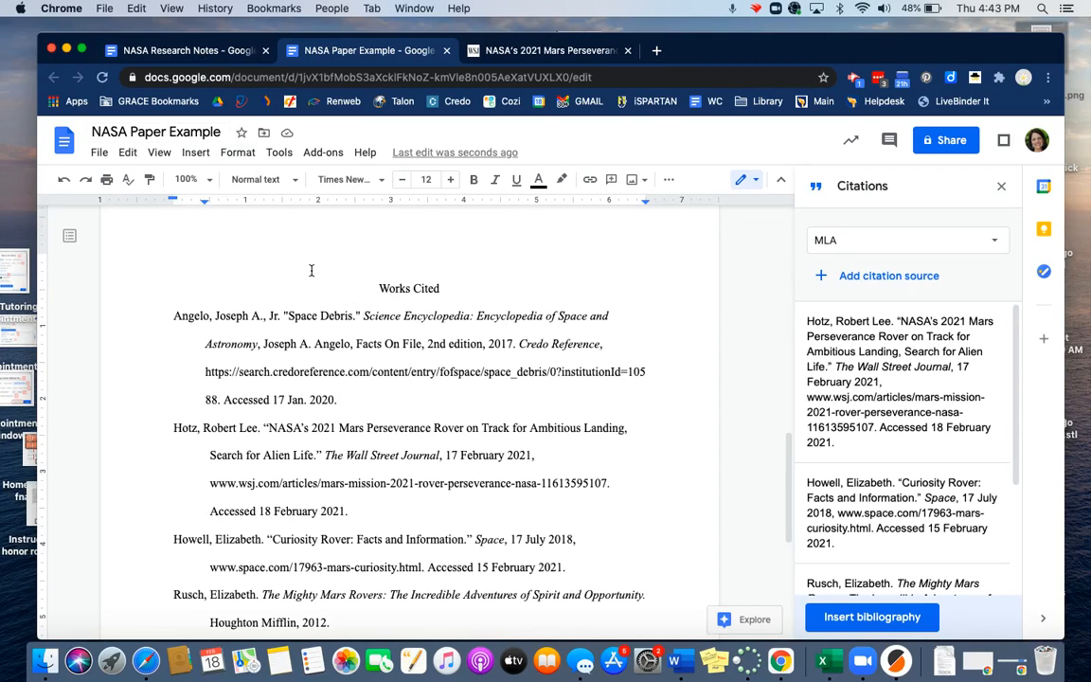
Copy the "Strategies of Modern Solar System Exploration" citation under Point 3 in the NASA Research Notes document
click(186, 53)
click(339, 485)
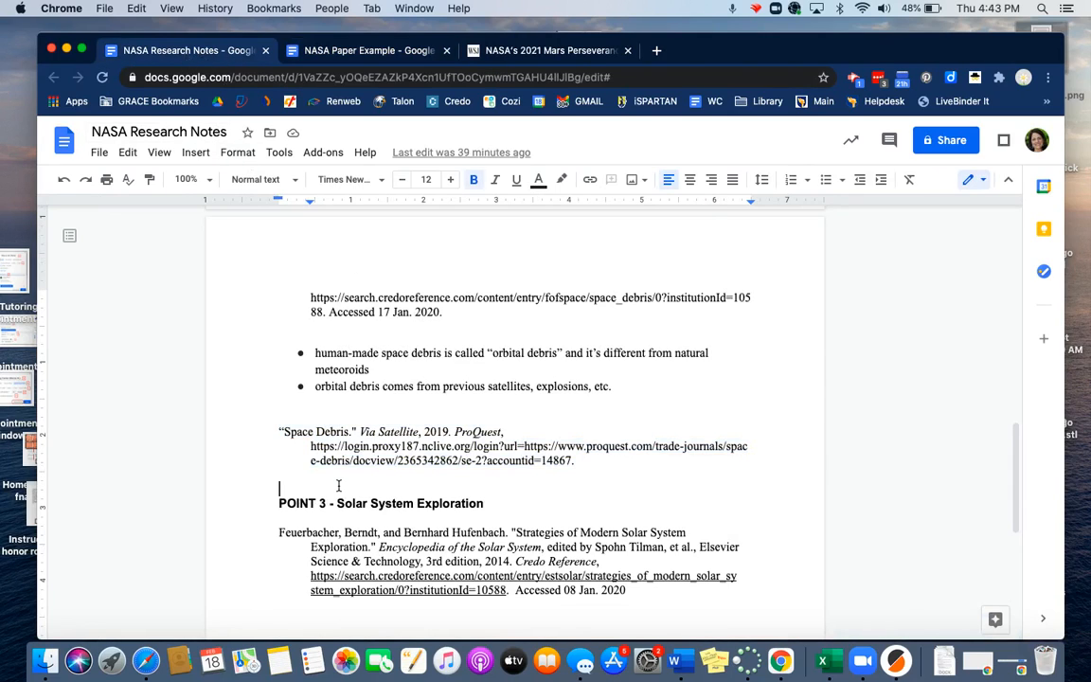
scroll(336, 485, down, 5)
click(274, 318)
drag(272, 322, 633, 390)
key(super+c)
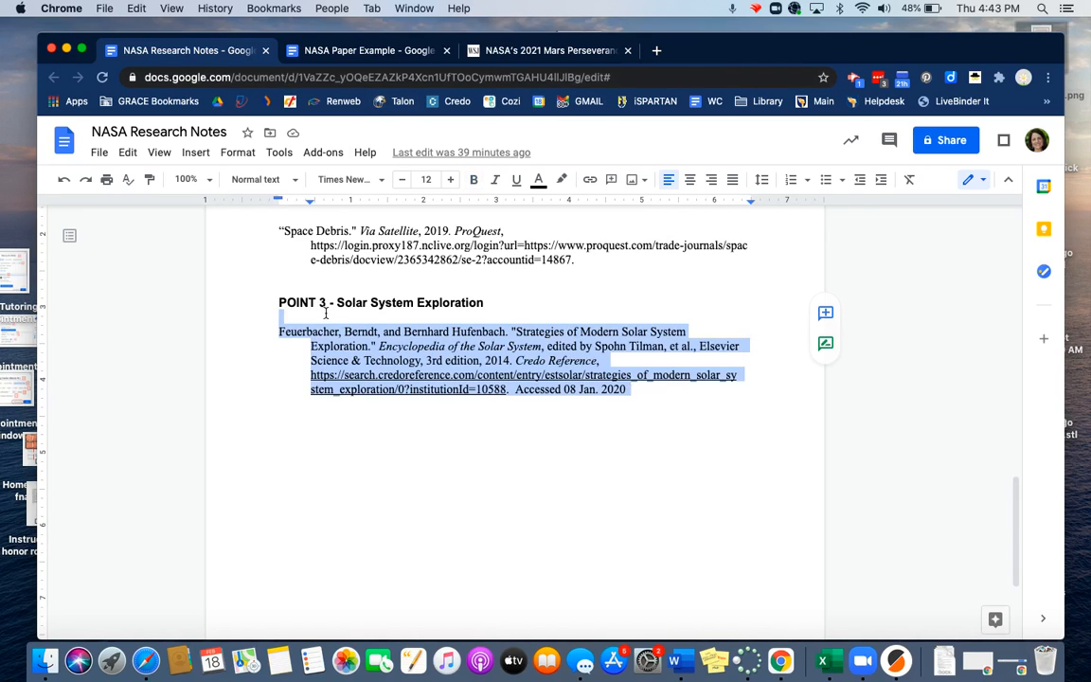
Paste the copied citation after the "Space Debris" entry in the NASA Paper Example and remove the blank line above it
click(373, 52)
scroll(195, 350, down, 1)
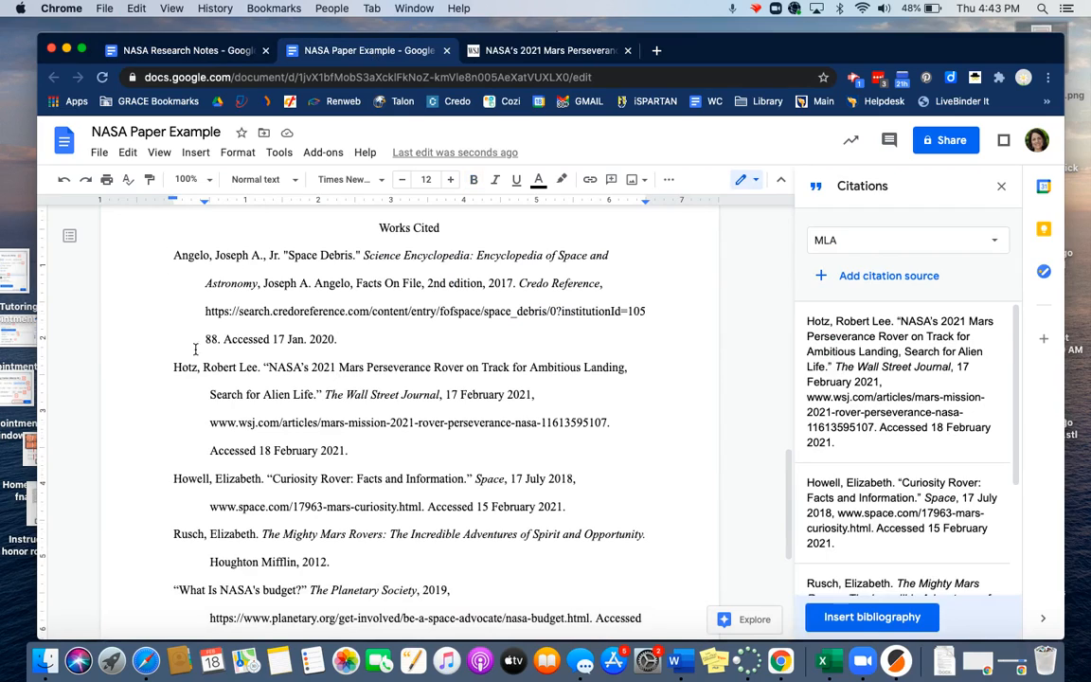
click(344, 339)
key(Return)
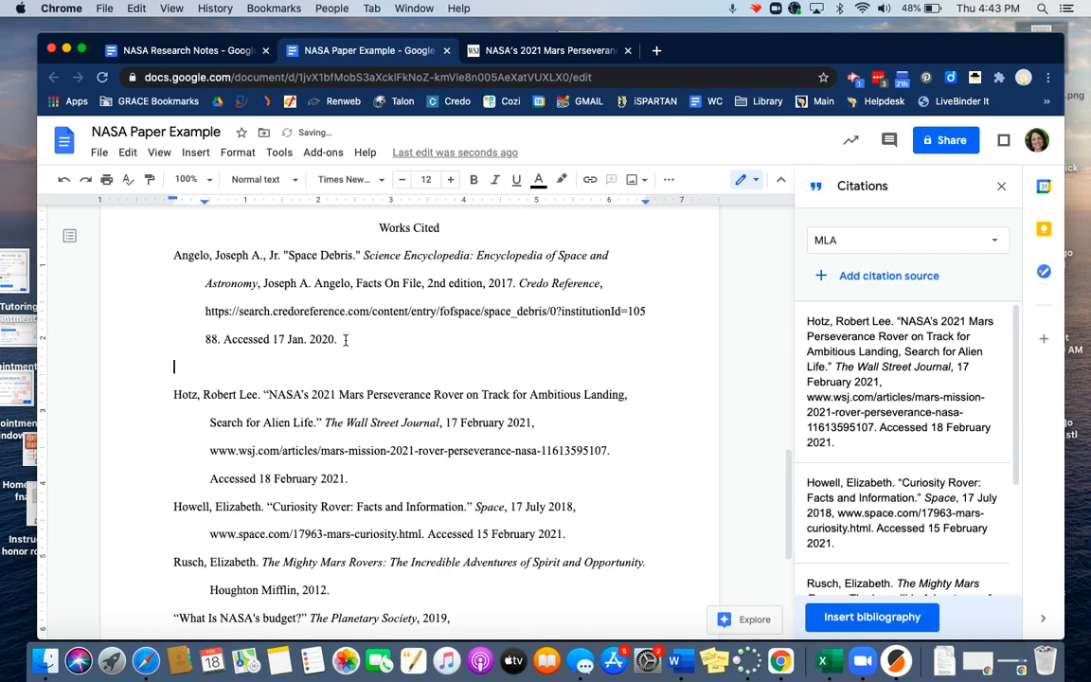
key(super+v)
click(293, 366)
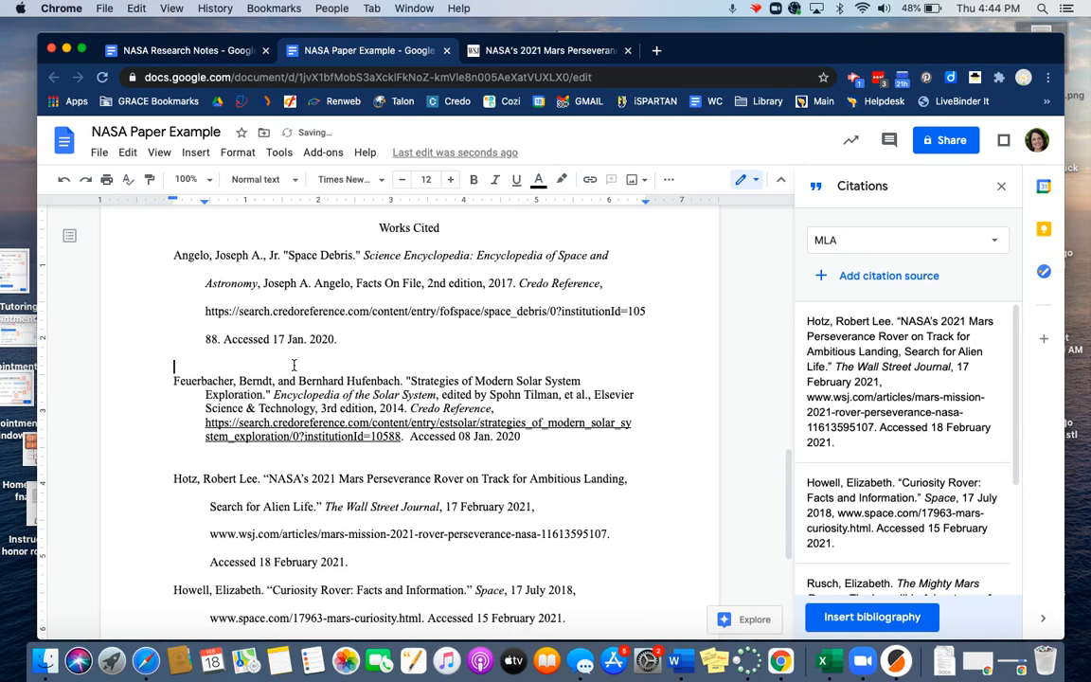
key(BackSpace)
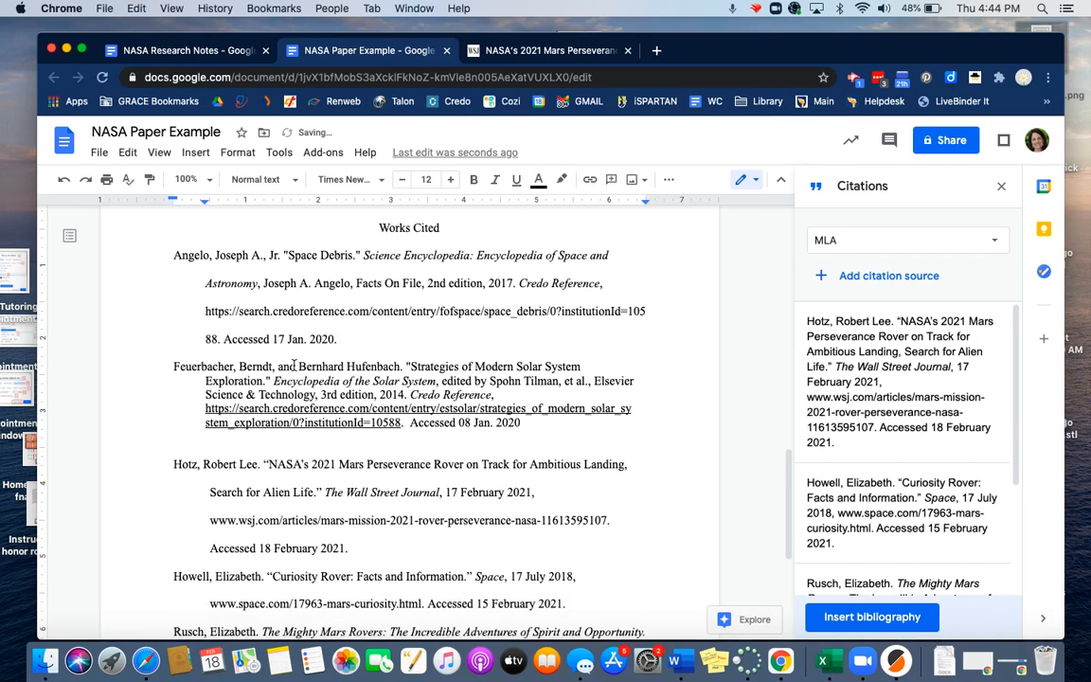
Apply double line spacing to the "Strategies of Modern Solar System Exploration" entry and remove the blank line below it
drag(175, 366, 540, 429)
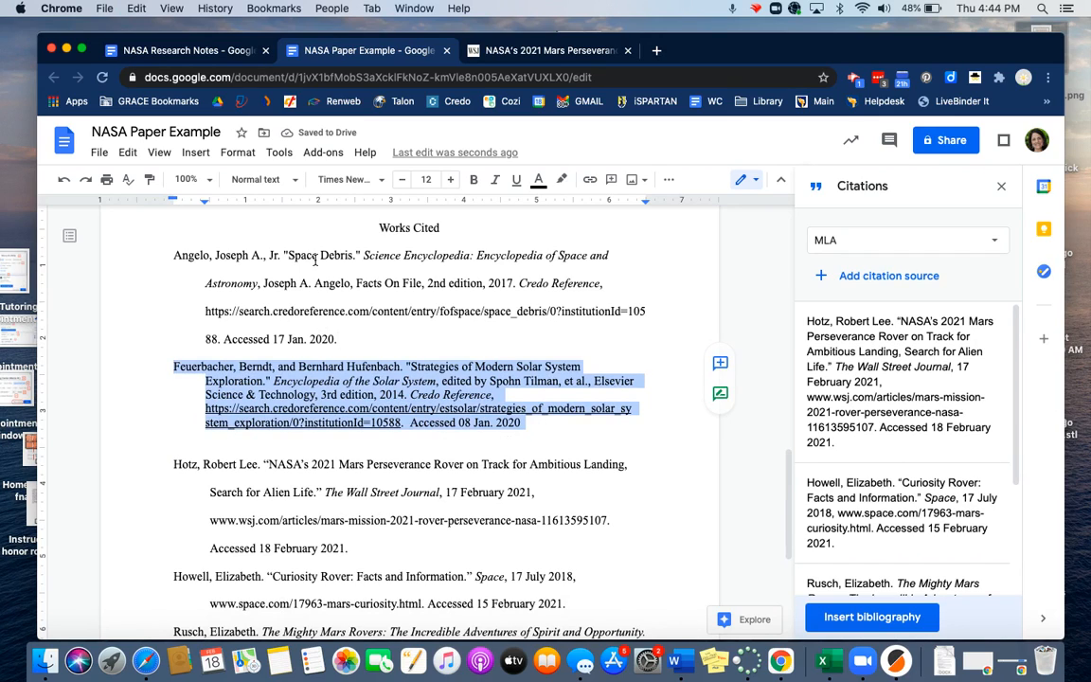
click(670, 180)
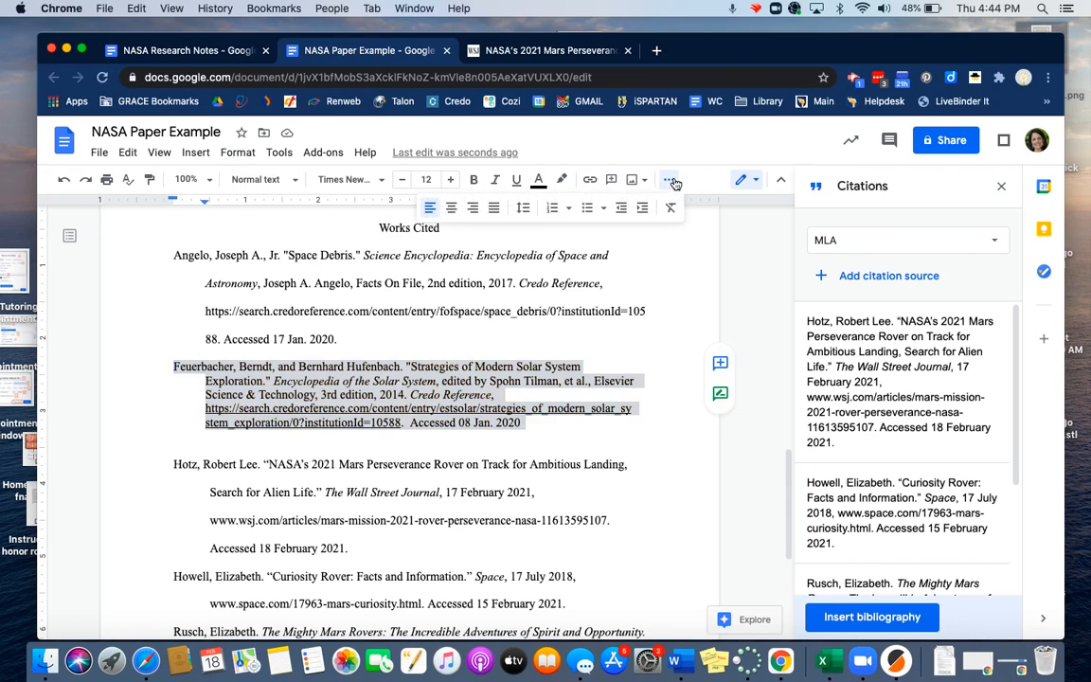
click(523, 207)
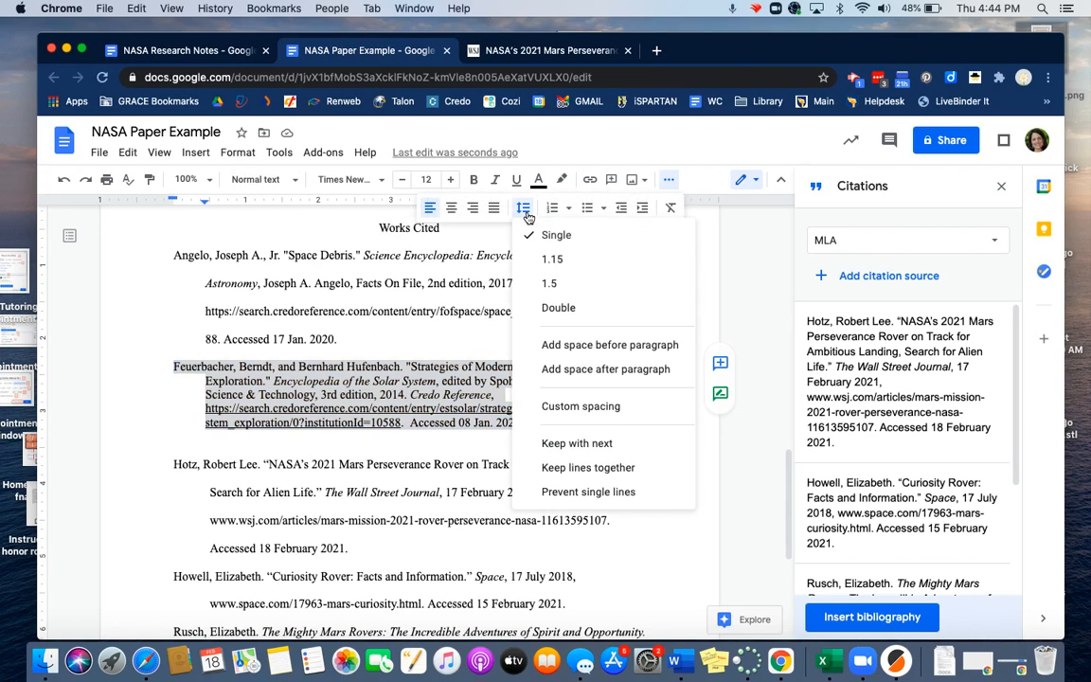
click(549, 308)
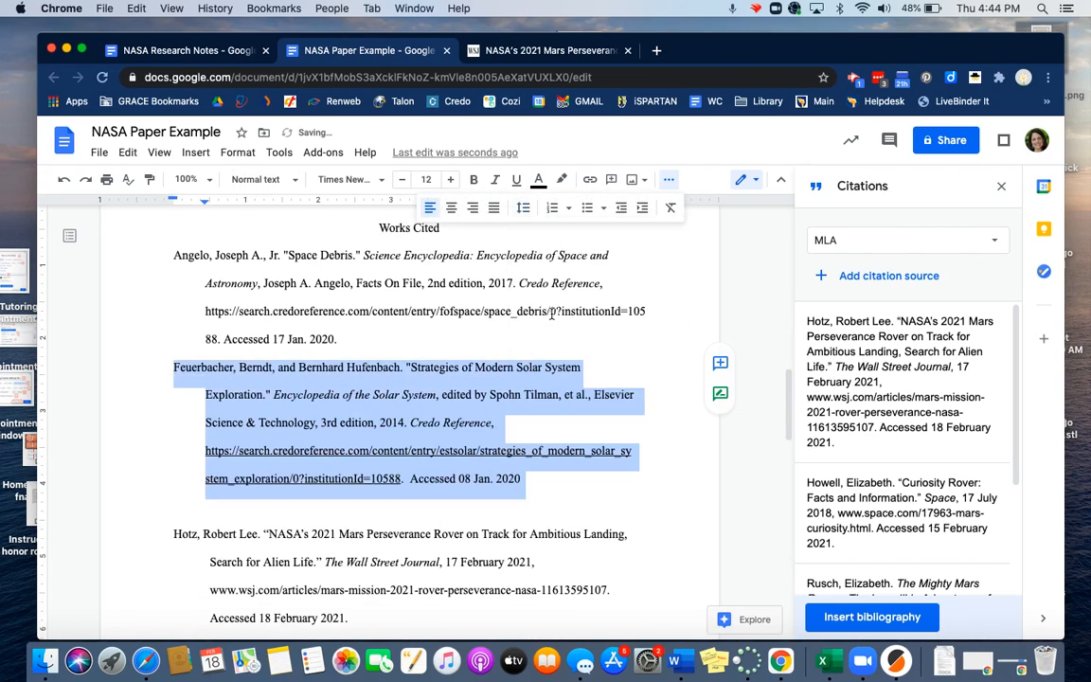
click(299, 514)
key(BackSpace)
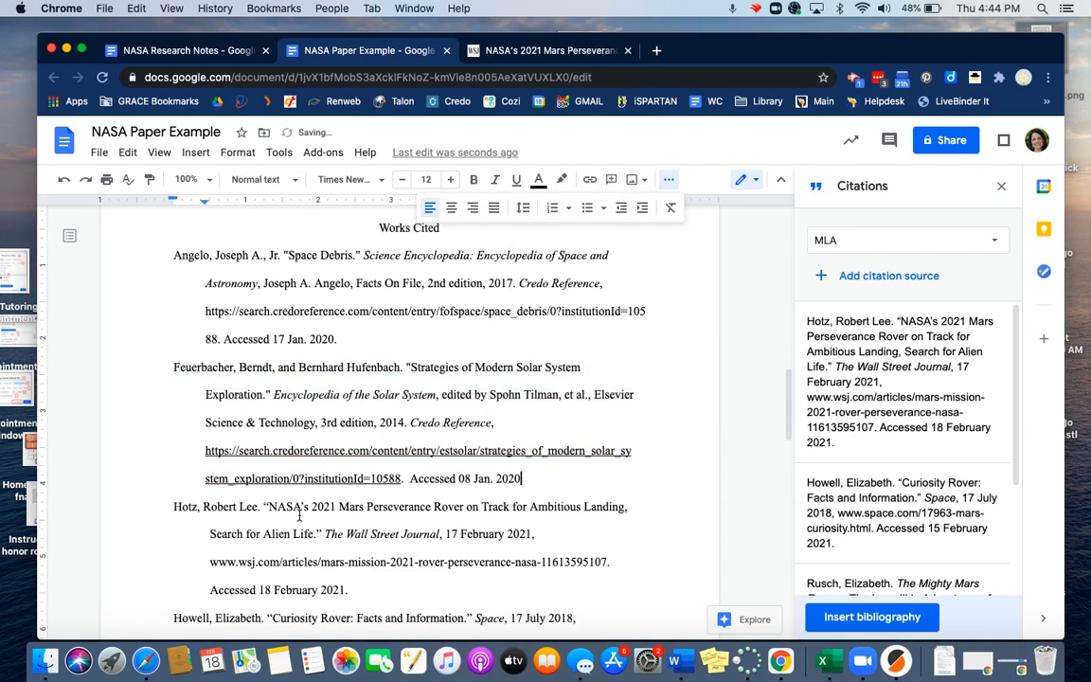
Review the complete Works Cited page and compare its entries with the sources listed in the Citations tool
scroll(341, 483, down, 1)
scroll(388, 455, up, 1)
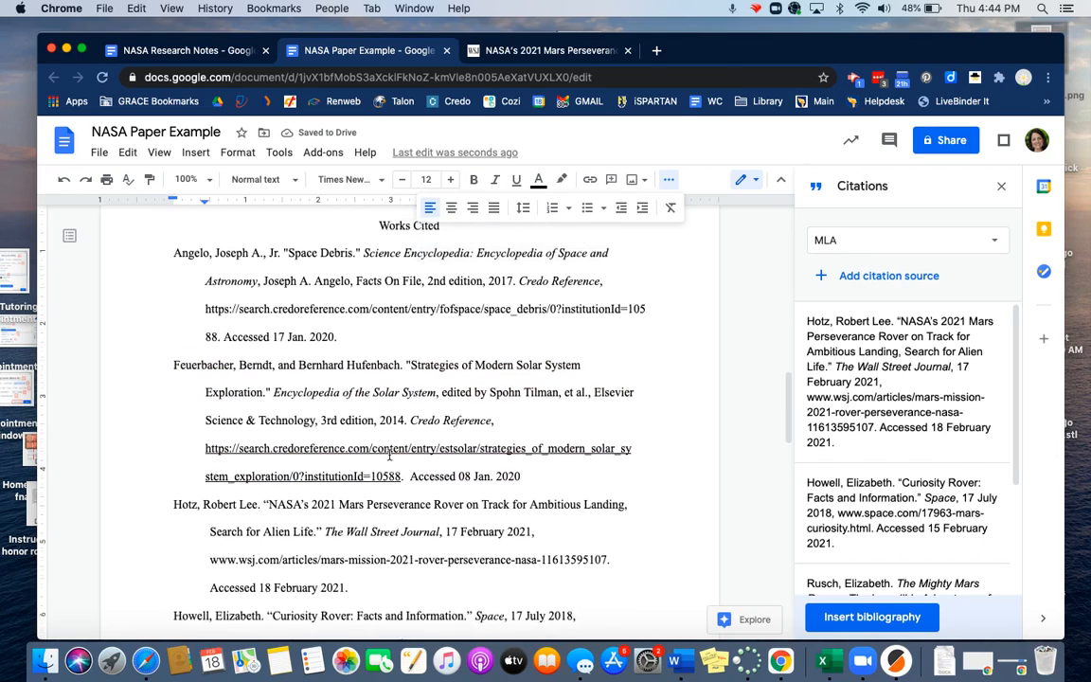
scroll(309, 325, down, 2)
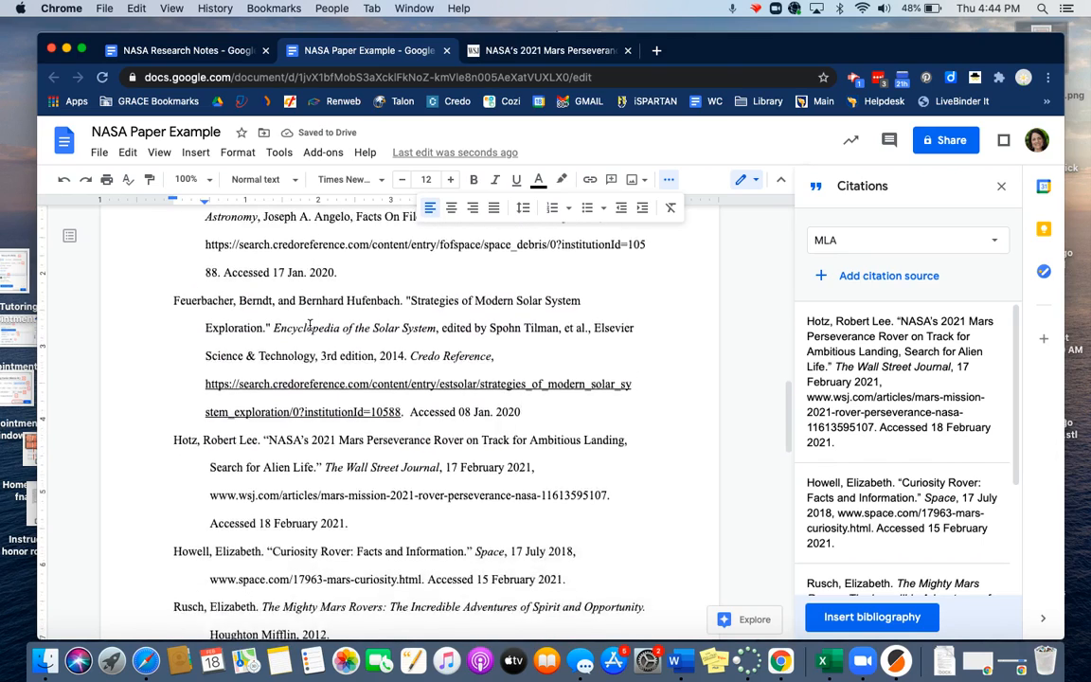
scroll(309, 325, down, 12)
scroll(622, 294, up, 9)
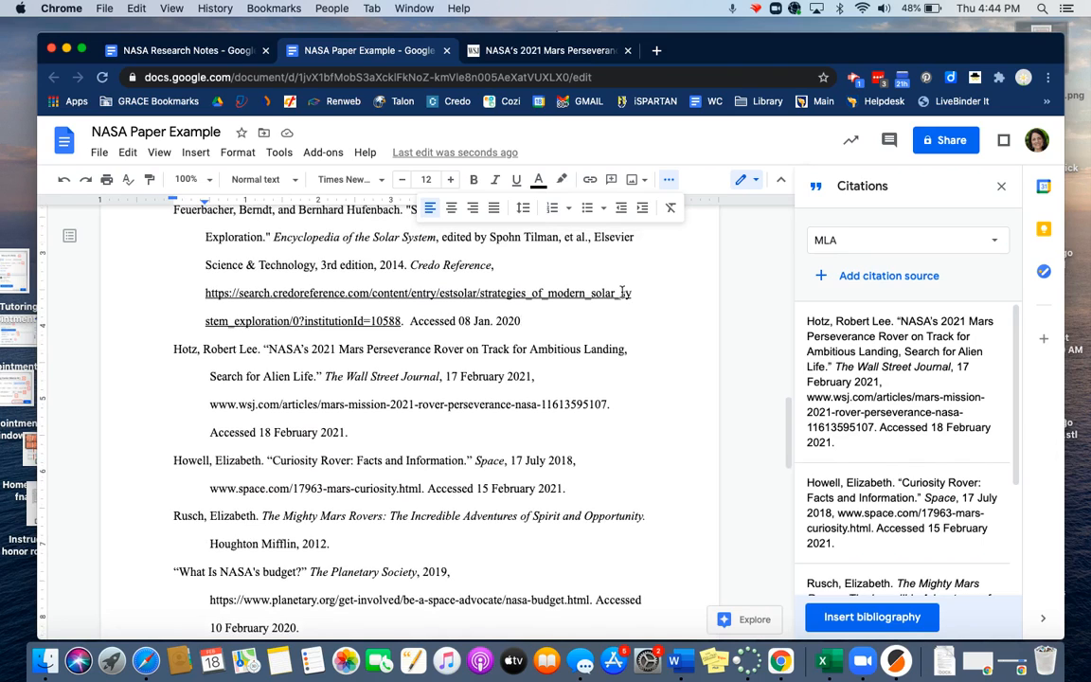
scroll(900, 479, down, 5)
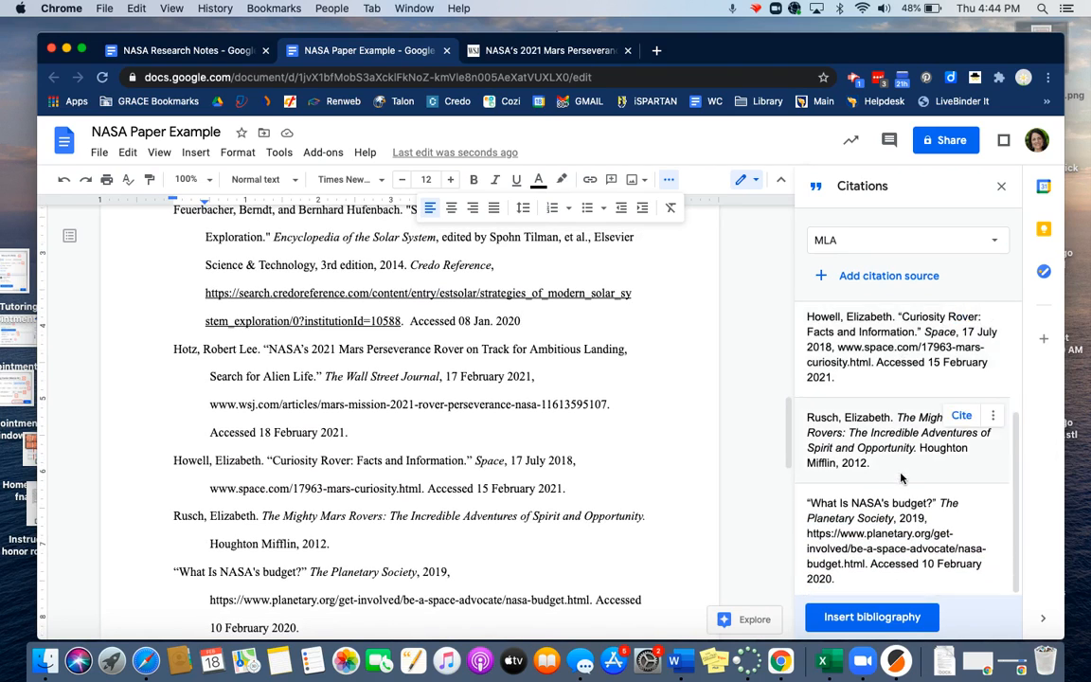
scroll(901, 479, up, 3)
scroll(610, 458, down, 3)
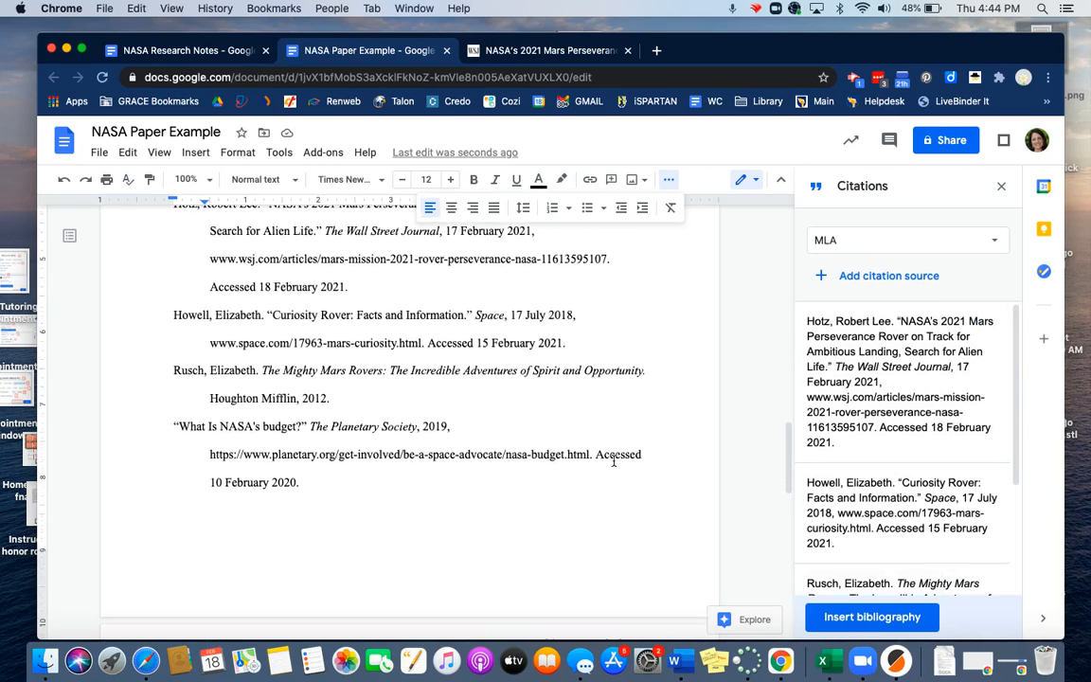
scroll(613, 460, up, 5)
scroll(613, 460, up, 3)
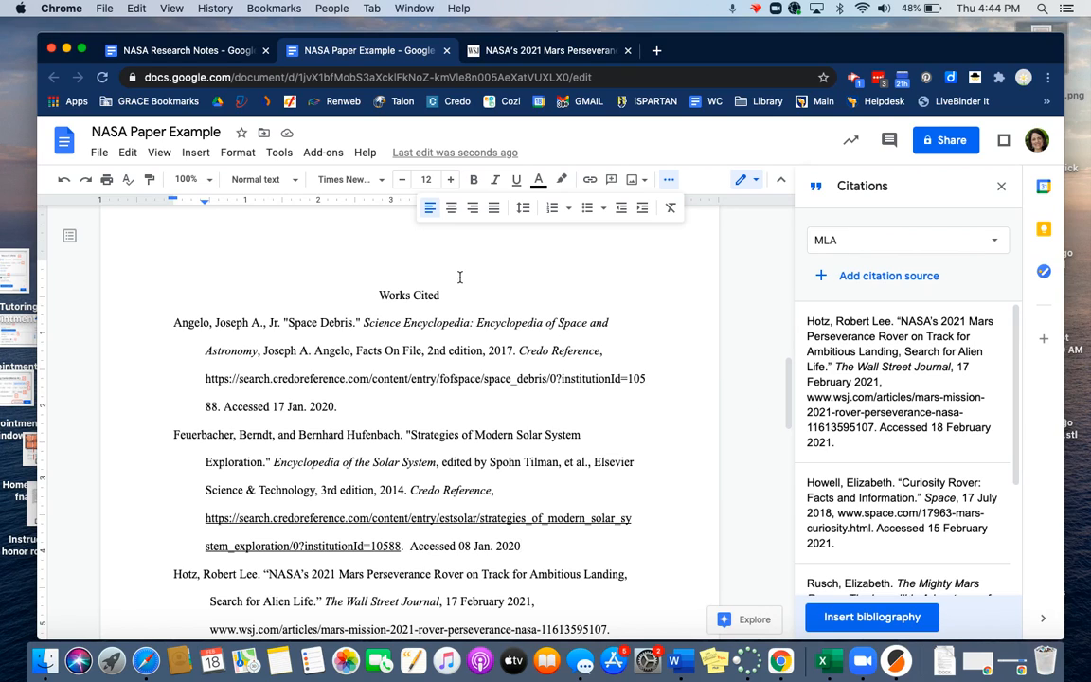
click(855, 79)
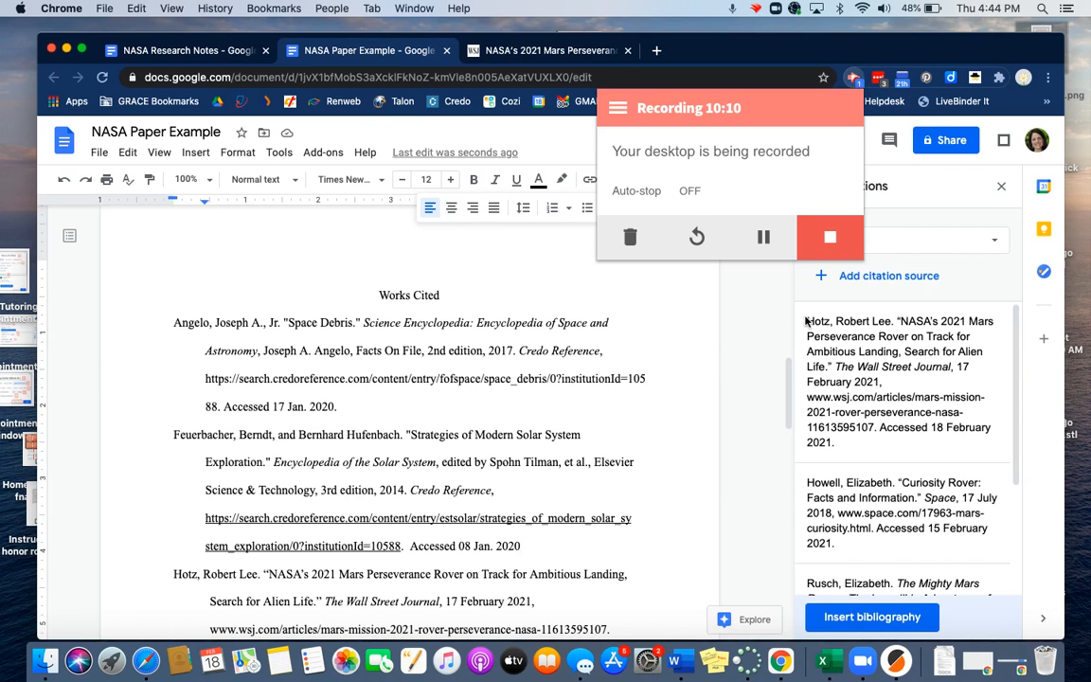